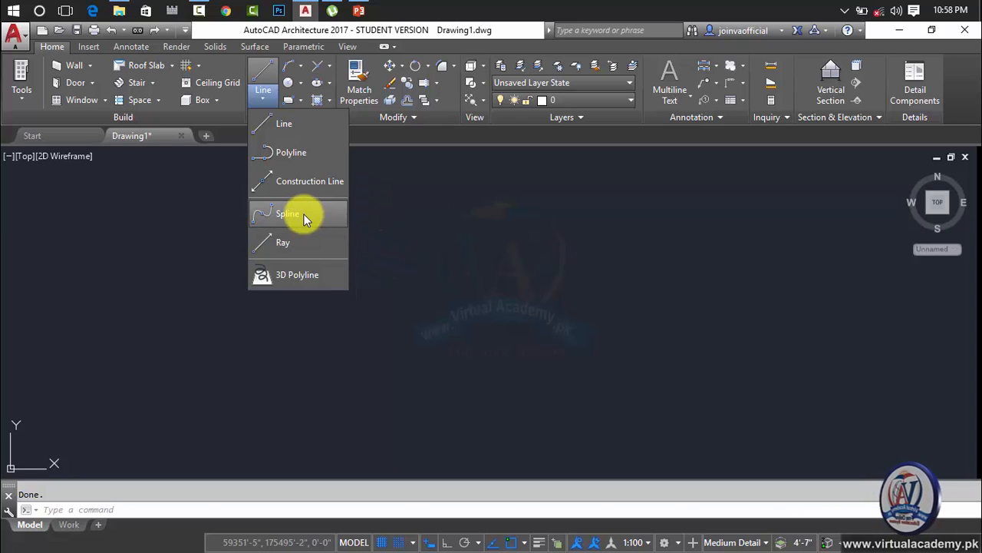
Step: Draw a wavy spline with the Fit creation method, picking six or more alternating low and high points across the empty drawing
key("Escape")
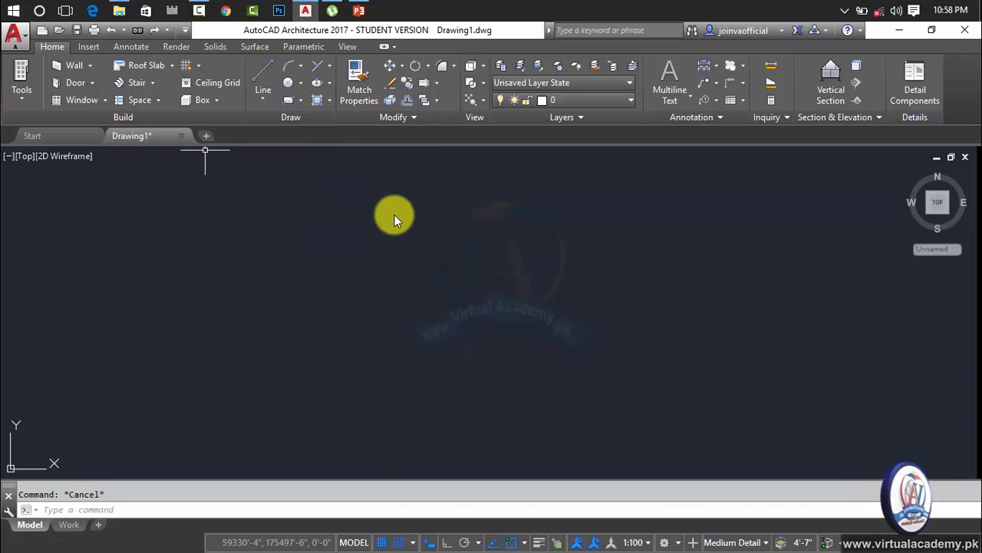
type("SPL")
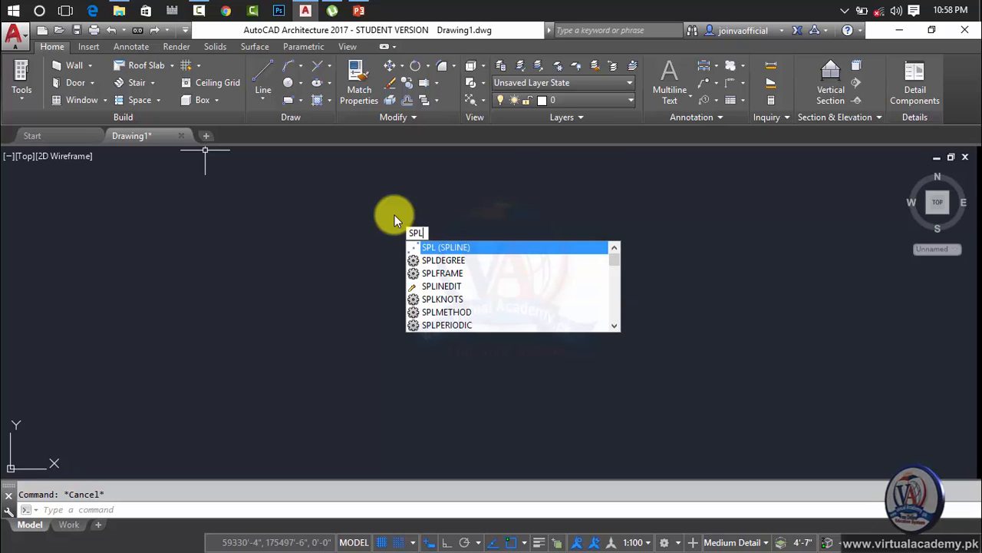
key("Return")
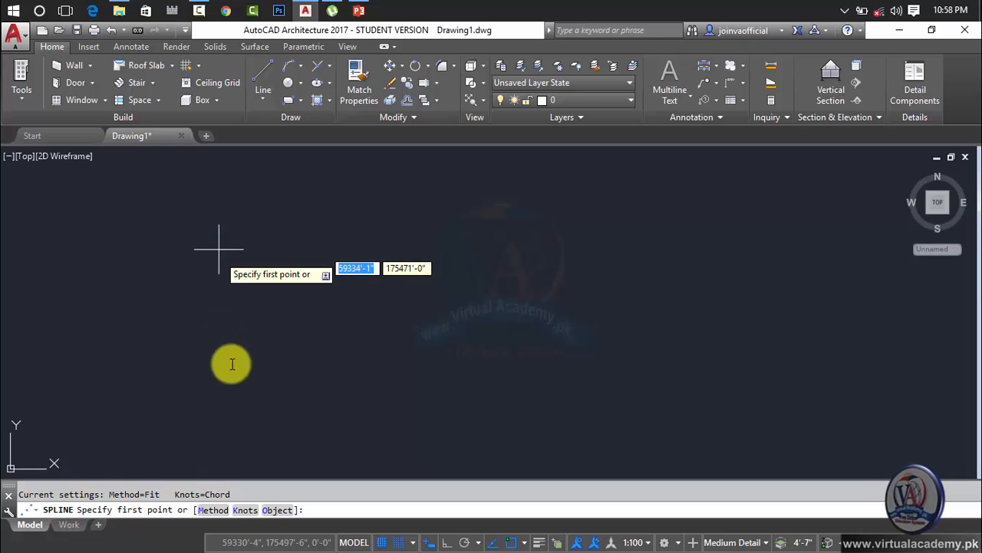
left_click(214, 510)
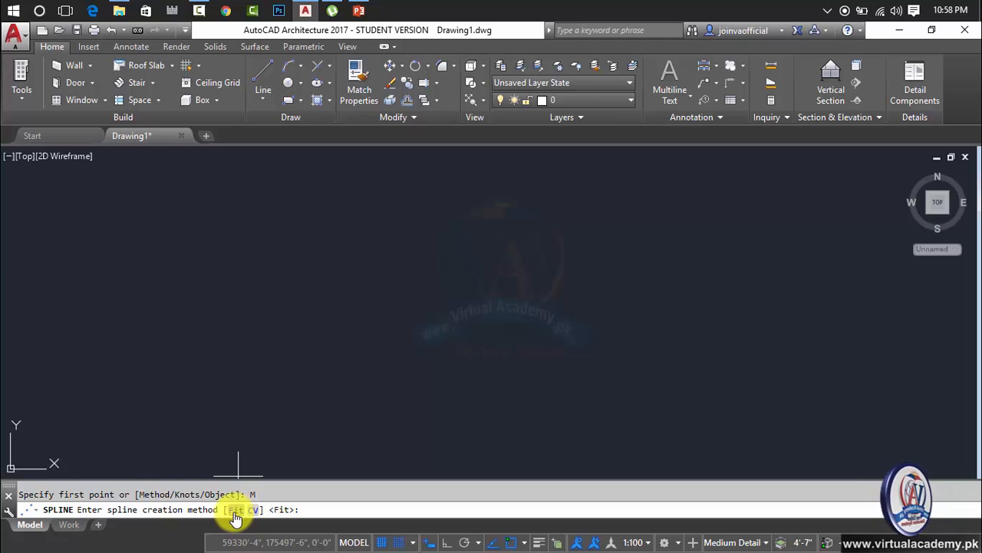
left_click(234, 512)
left_click(226, 323)
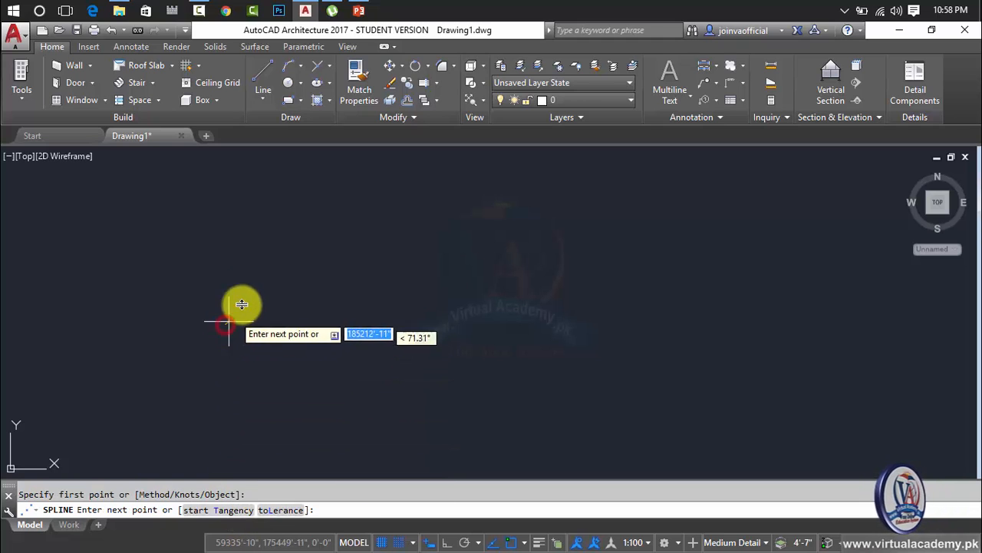
left_click(290, 218)
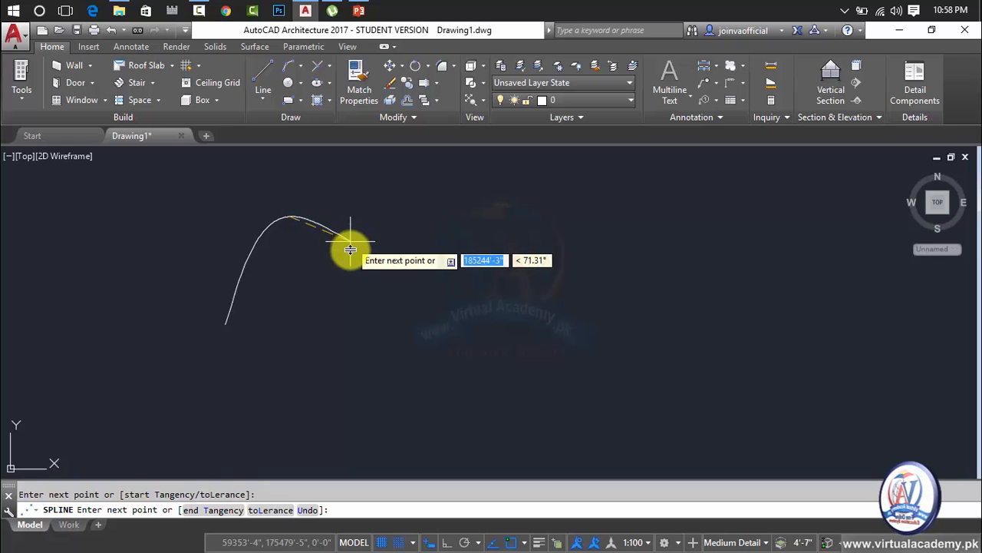
left_click(358, 345)
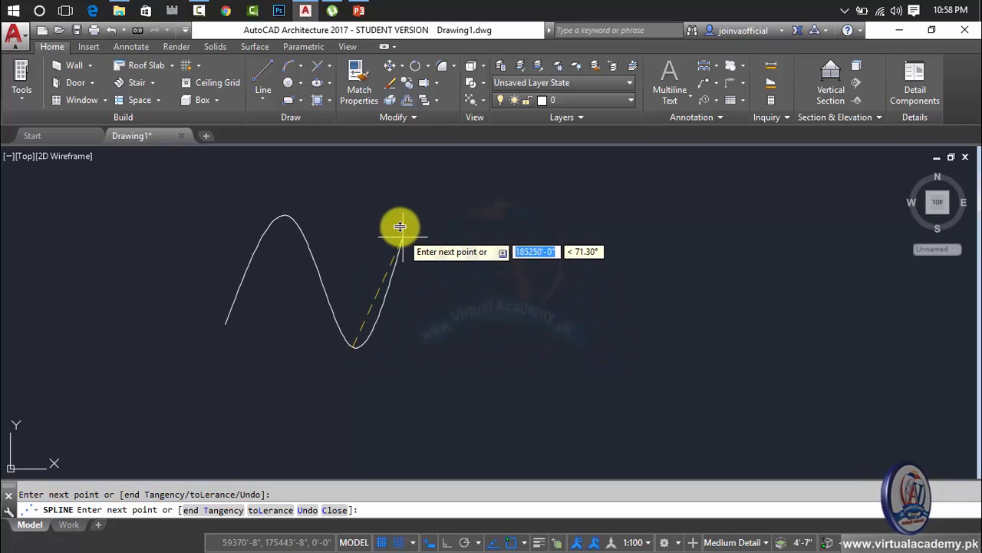
left_click(394, 202)
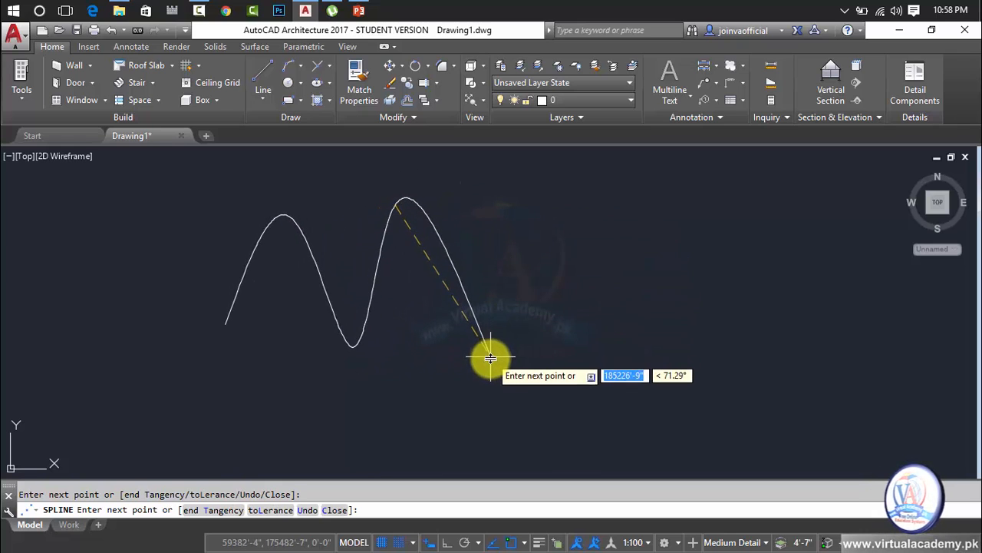
left_click(492, 361)
left_click(535, 181)
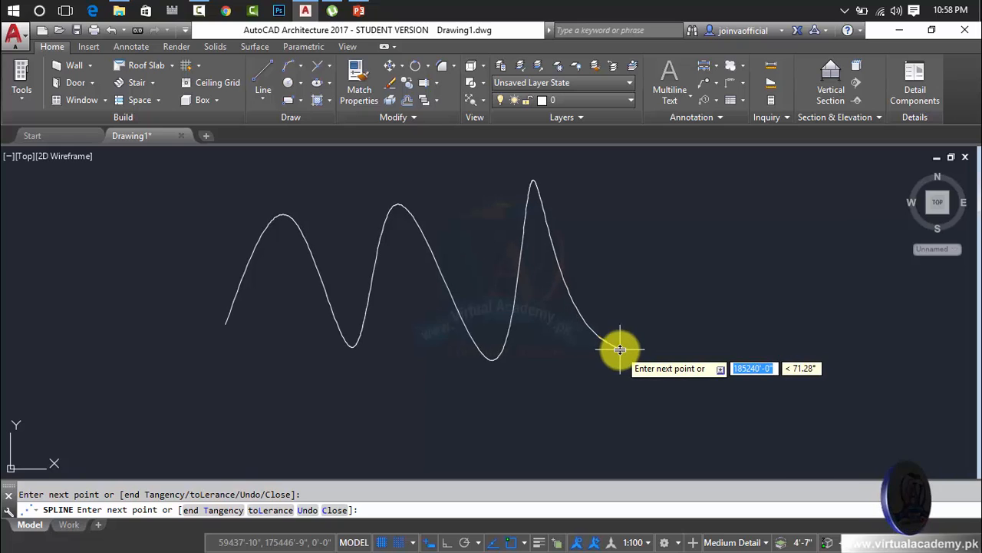
key("Return")
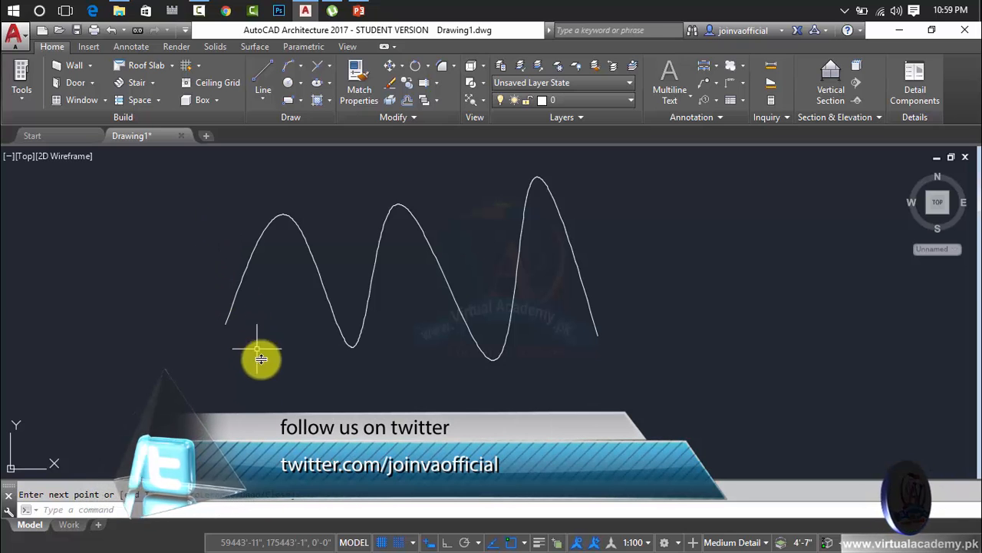
Step: Draw a second wavy spline below the first, using eight alternating low and high fit points and ending on a high point
key("Return")
key("Return")
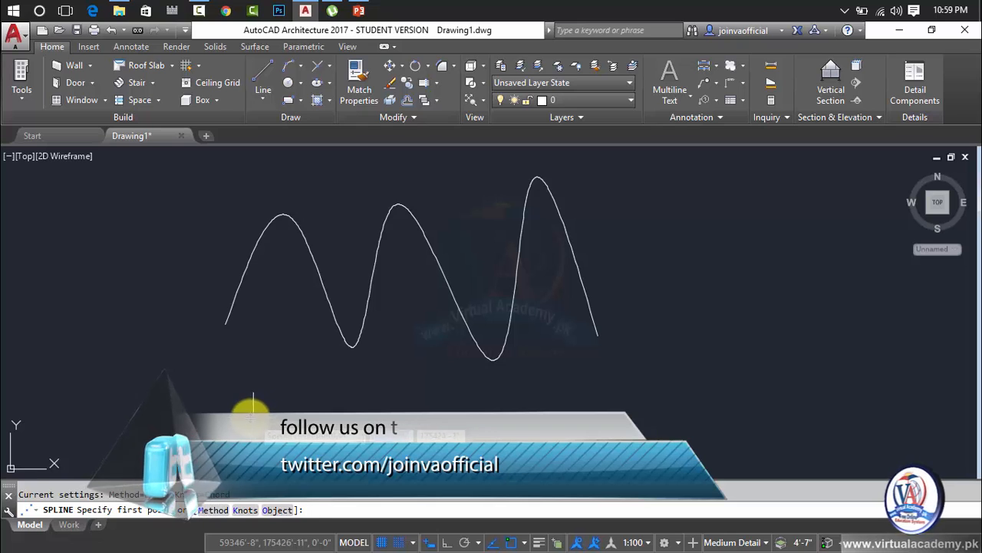
left_click(251, 412)
left_click(281, 312)
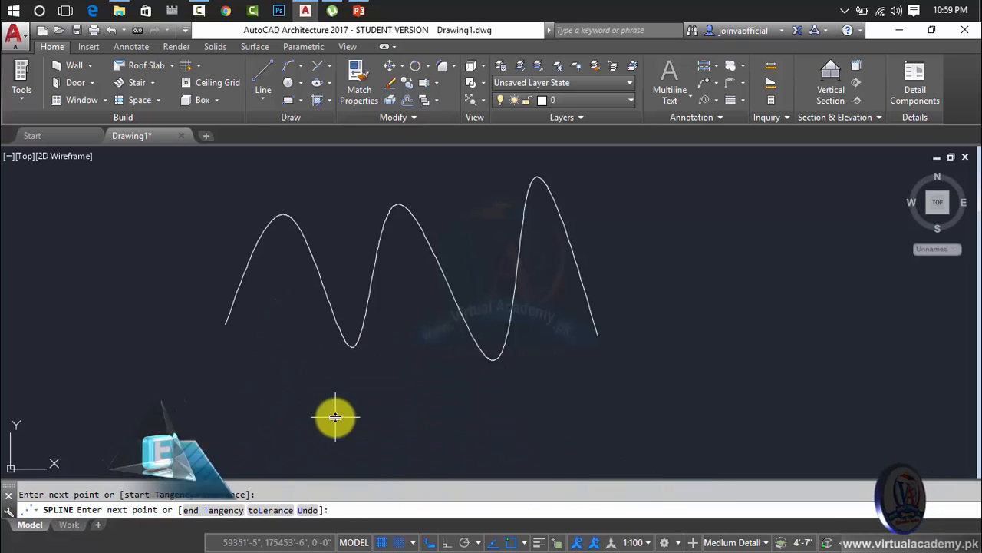
left_click(335, 415)
left_click(402, 280)
left_click(480, 427)
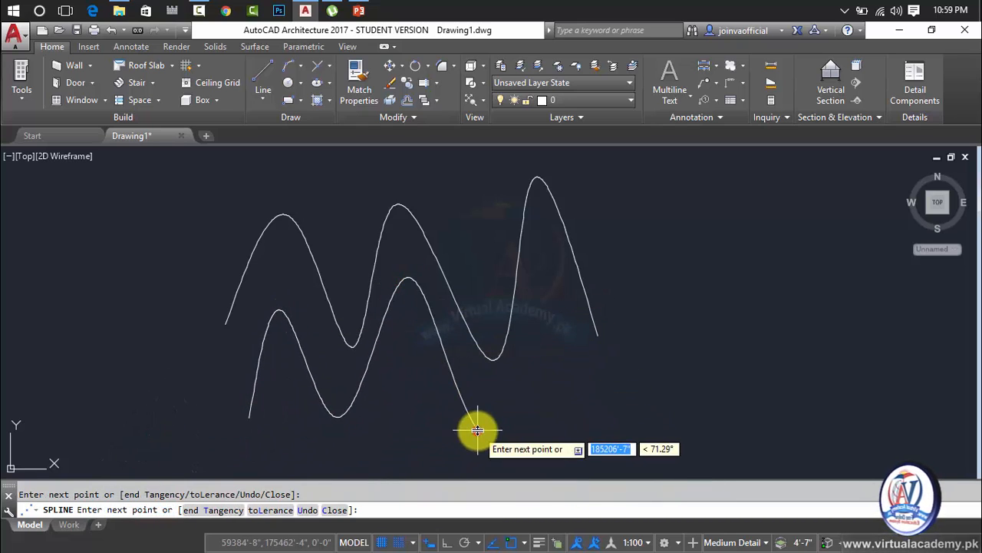
left_click(552, 251)
left_click(588, 395)
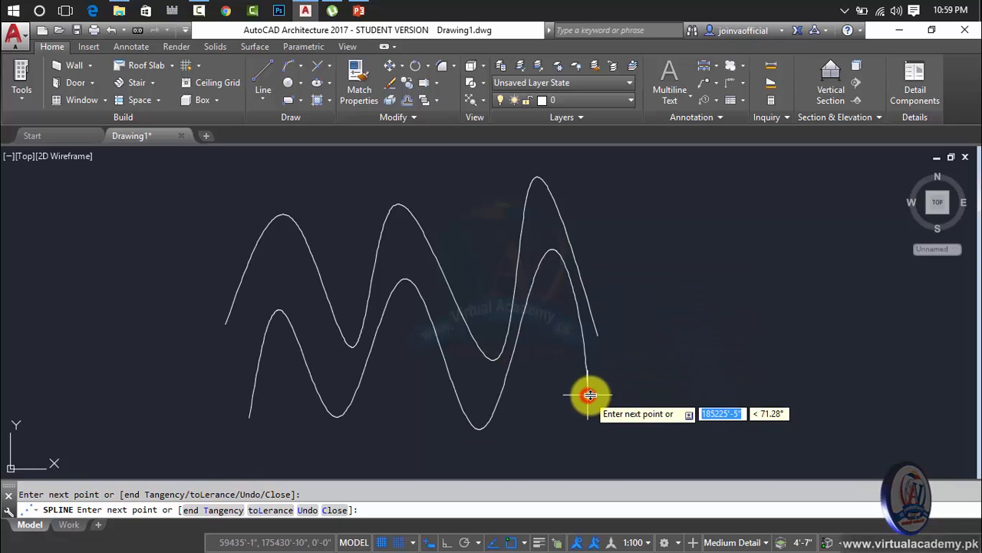
left_click(630, 259)
key("Return")
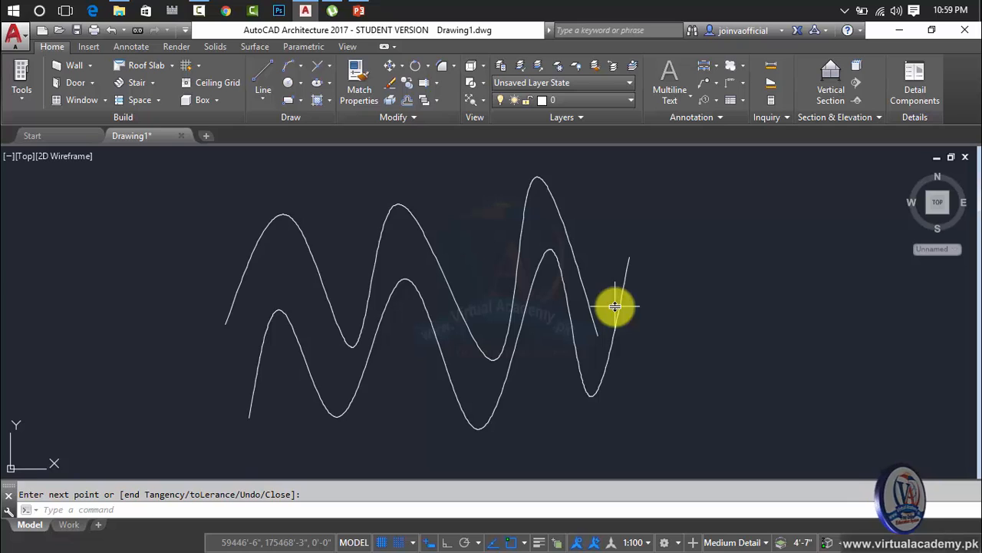
Step: Draw a spline with the CV creation method beside the two waves, placing alternating low and high control vertices
type("spl")
key("Return")
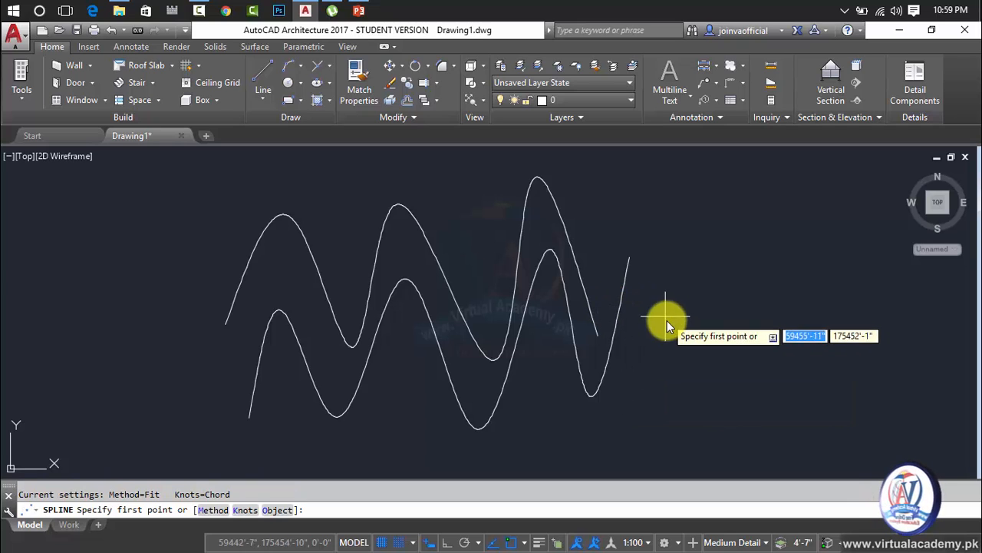
left_click(213, 509)
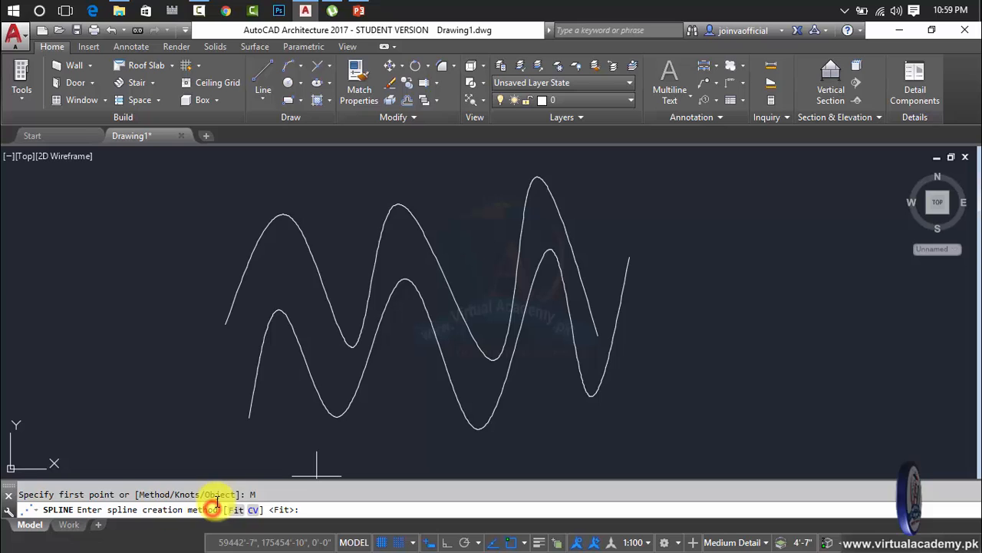
left_click(256, 510)
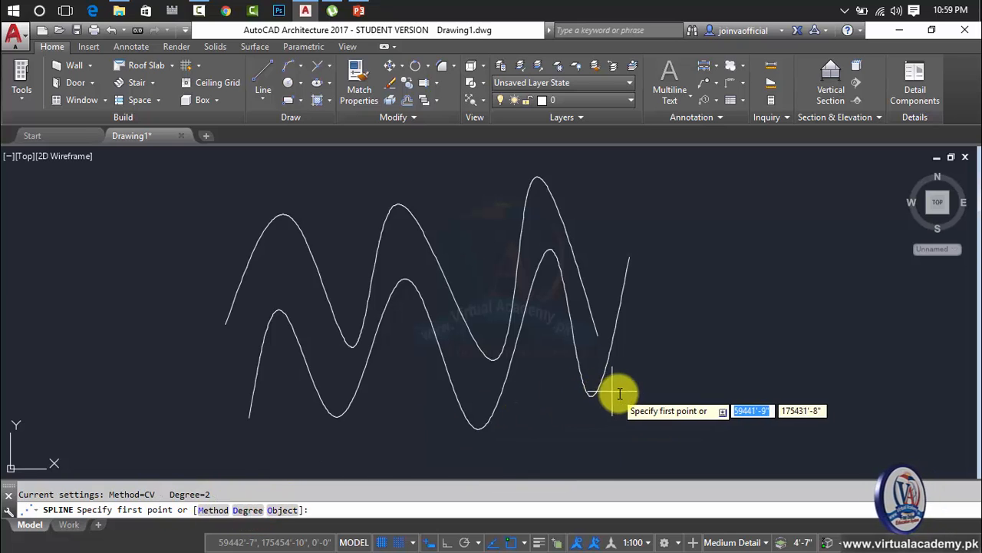
left_click(669, 379)
left_click(721, 221)
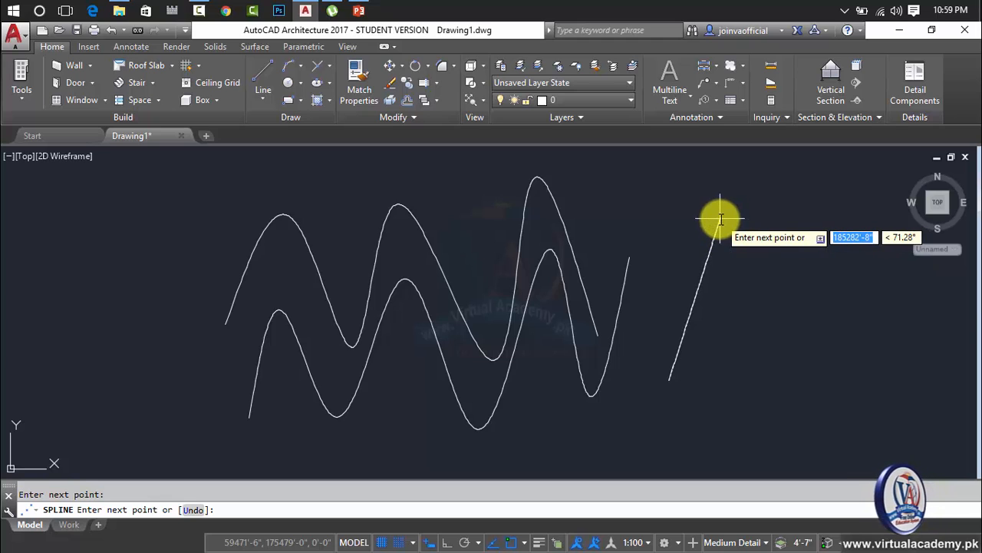
left_click(739, 393)
left_click(793, 240)
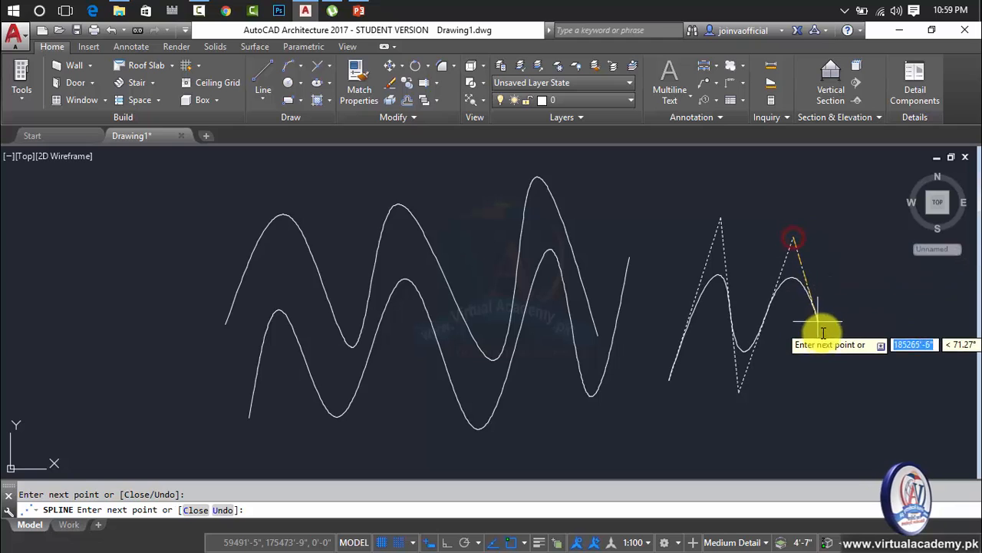
left_click(852, 396)
left_click(858, 225)
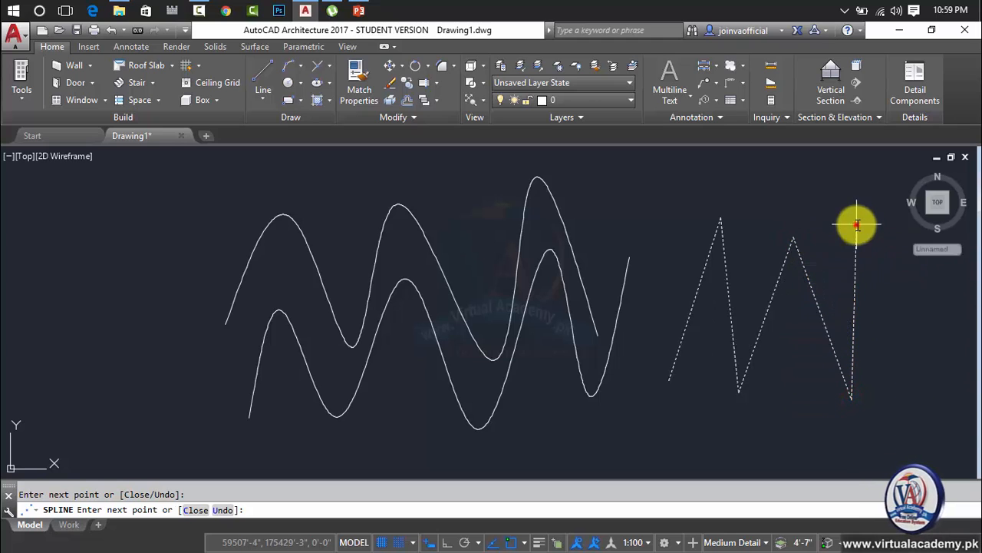
left_click(941, 421)
key("Return")
Step: Draw a long horizontal line with Ortho on in the empty area above the splines
middle_click_drag(709, 249, 435, 402)
scroll(434, 402, "up", 2)
type("l")
key("Return")
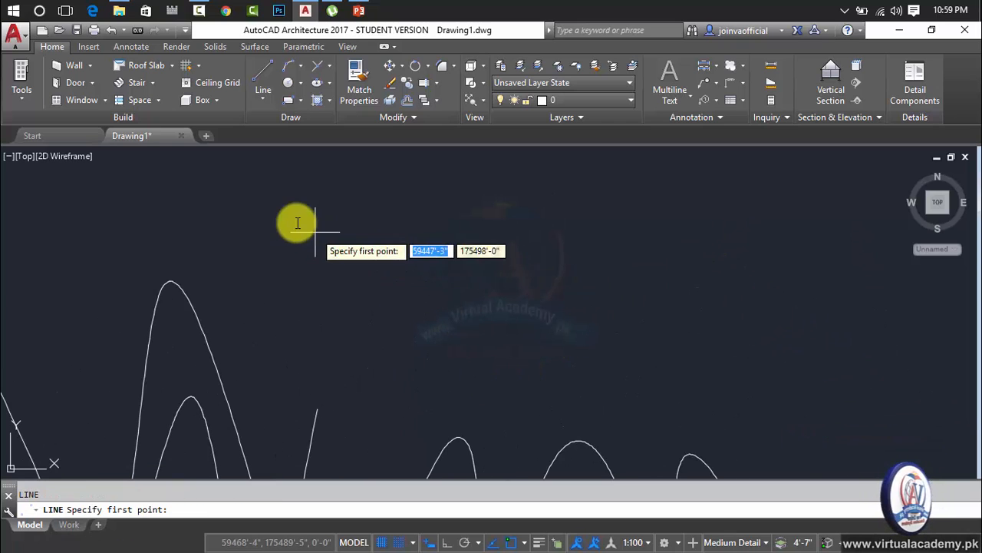
left_click(253, 203)
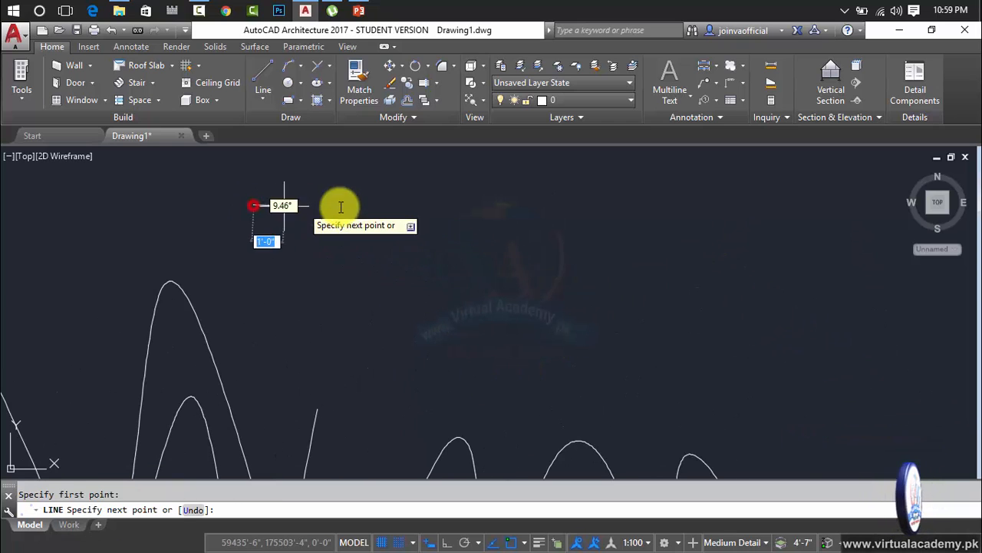
key("F8")
left_click(810, 205)
key("Return")
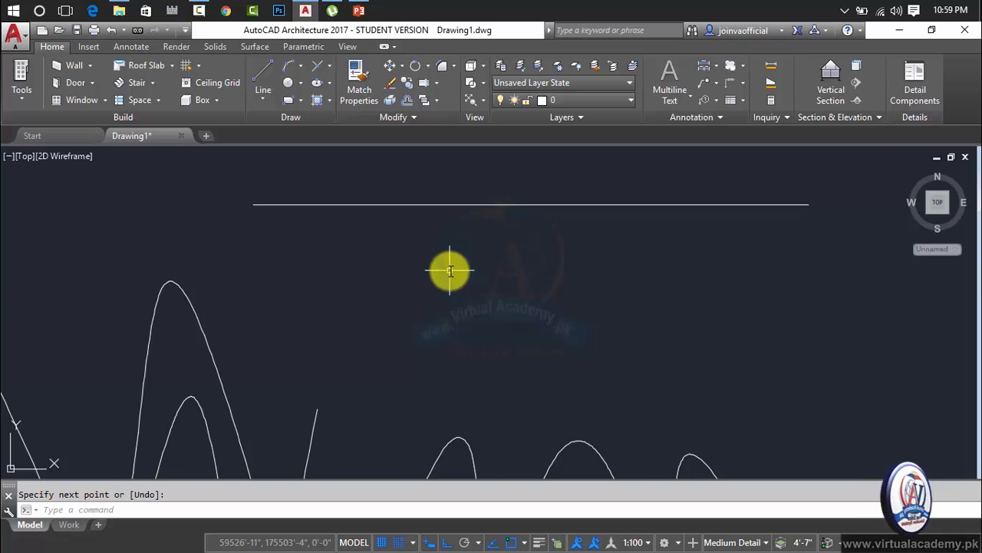
Step: Try to draw a Fit-method spline that weaves between points below the horizontal line and points on it
type("spl")
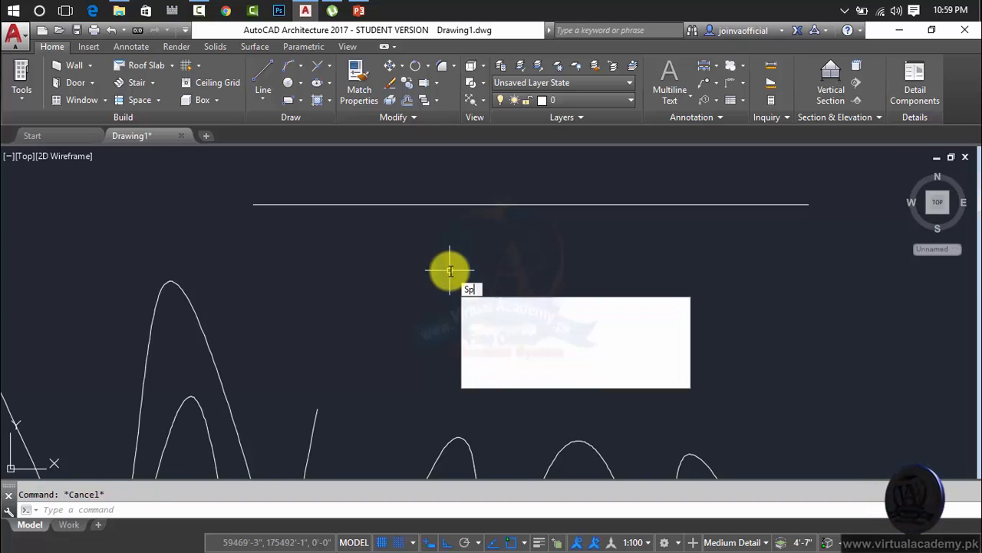
key("Return")
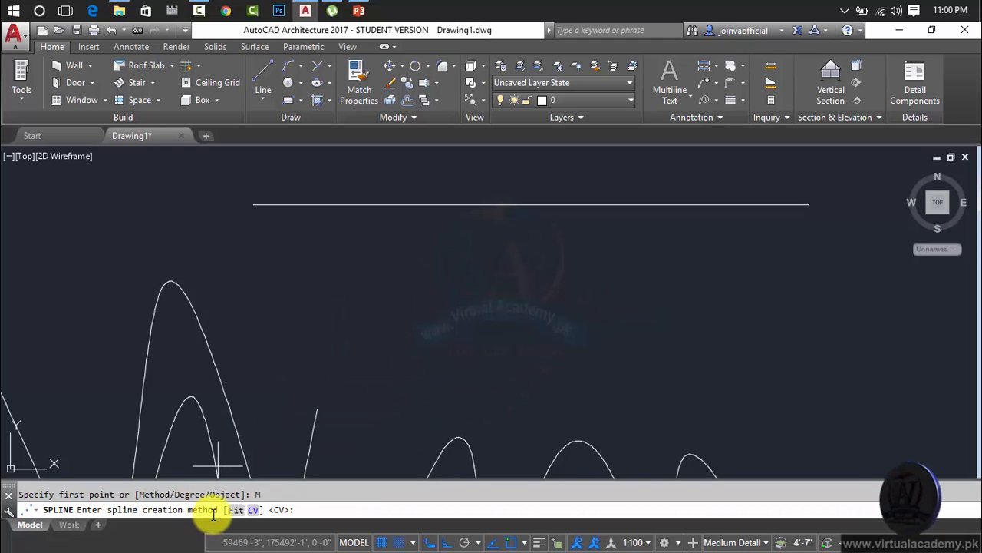
left_click(235, 511)
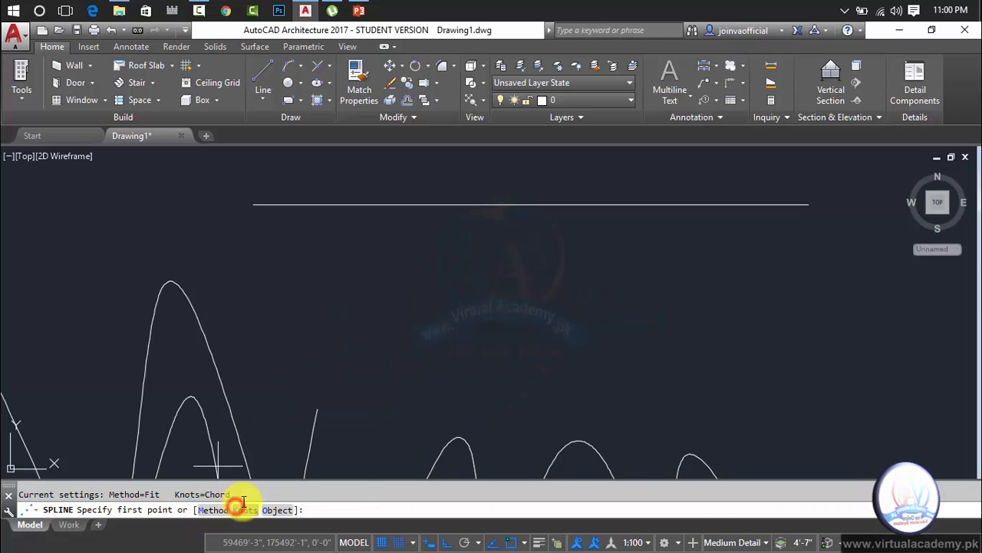
left_click(277, 327)
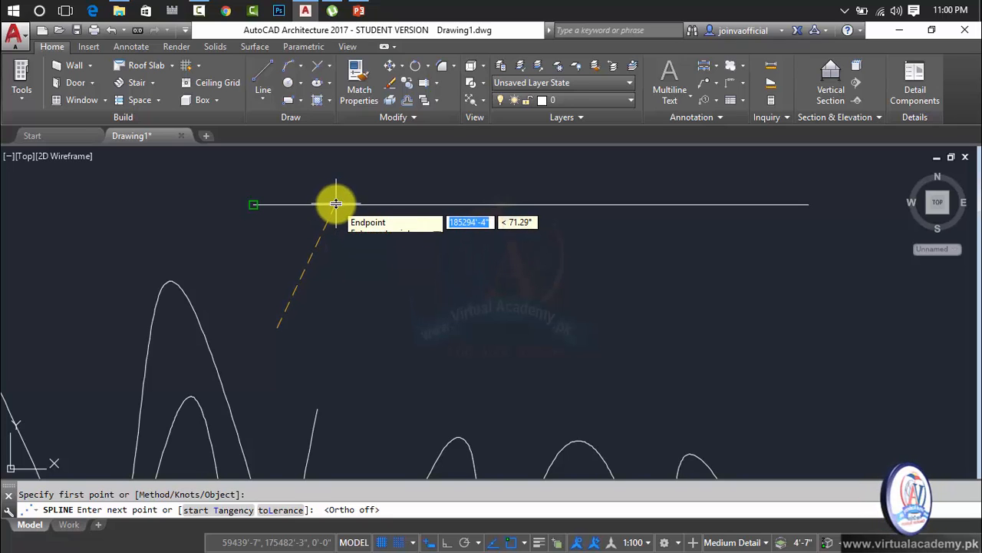
left_click(335, 203)
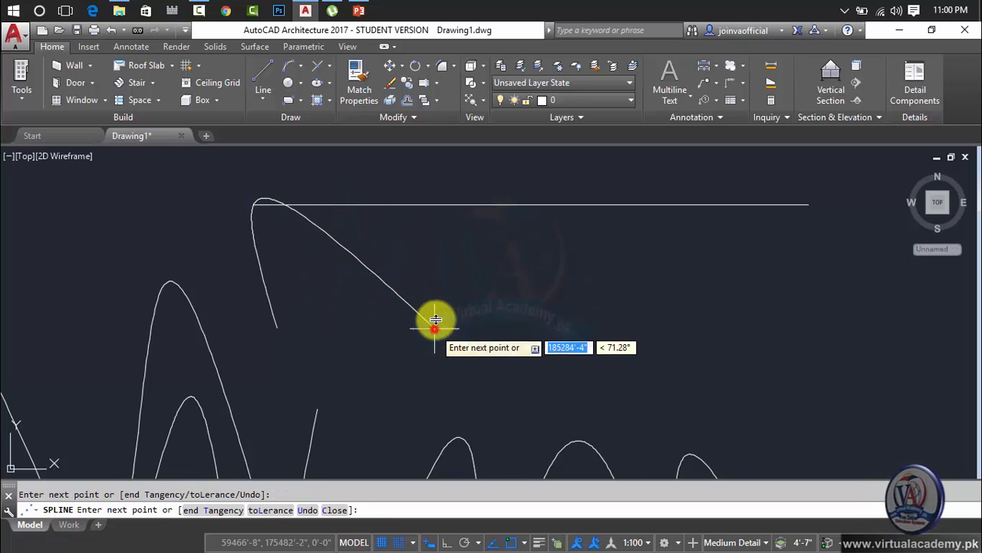
left_click(444, 203)
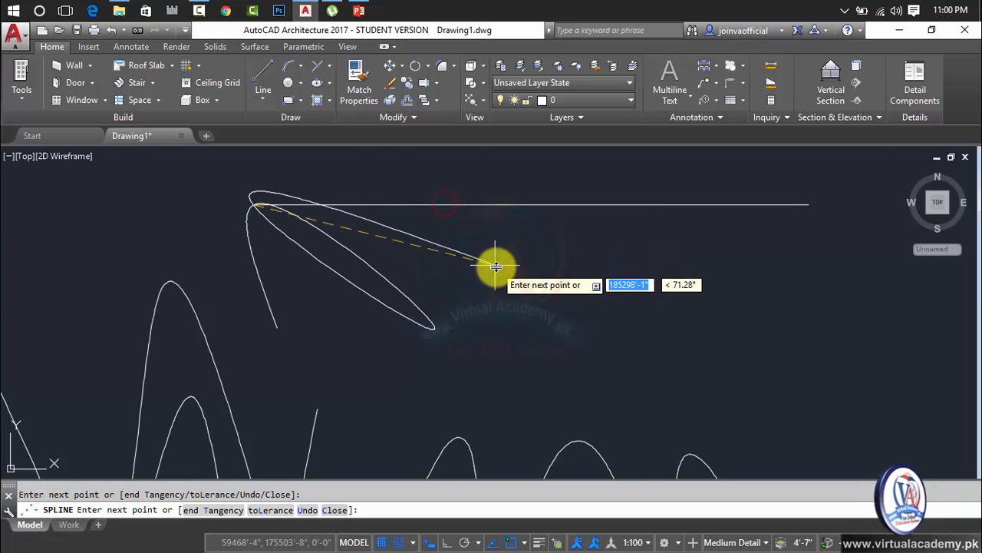
key("Escape")
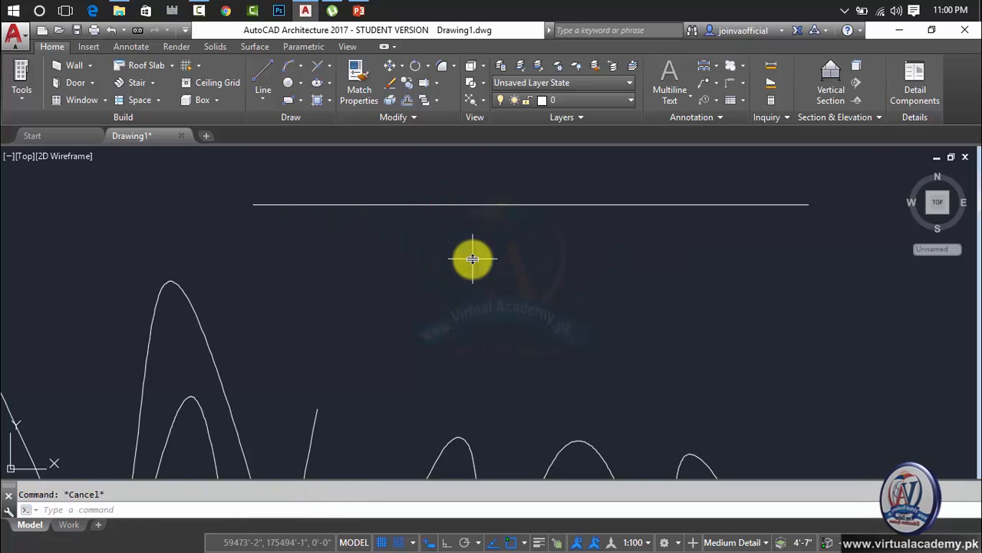
type("st p")
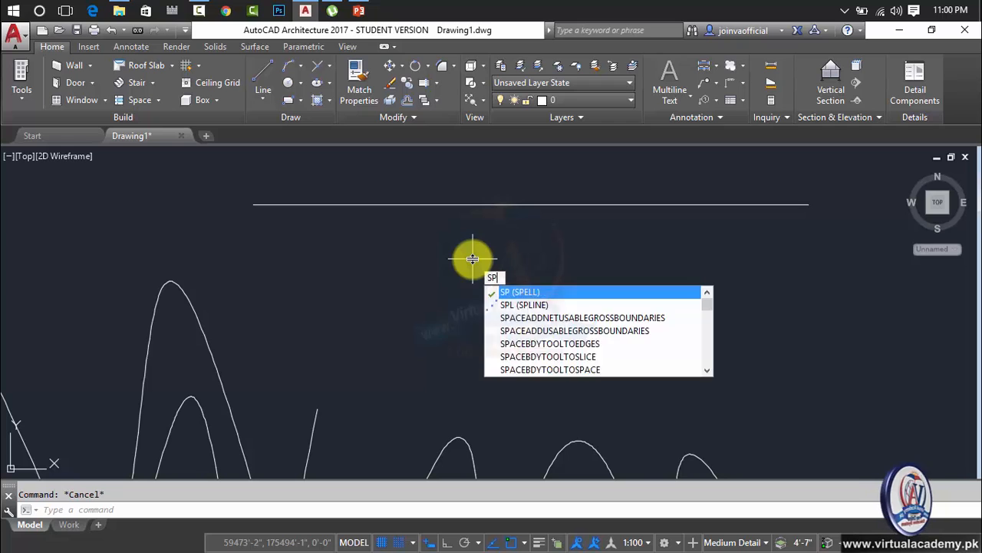
key("Return")
left_click(274, 331)
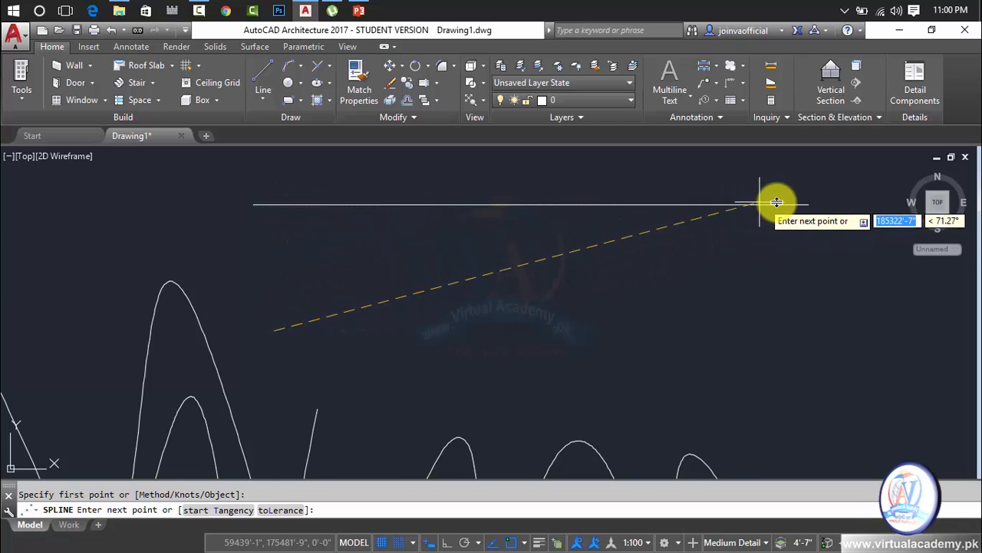
key("Escape")
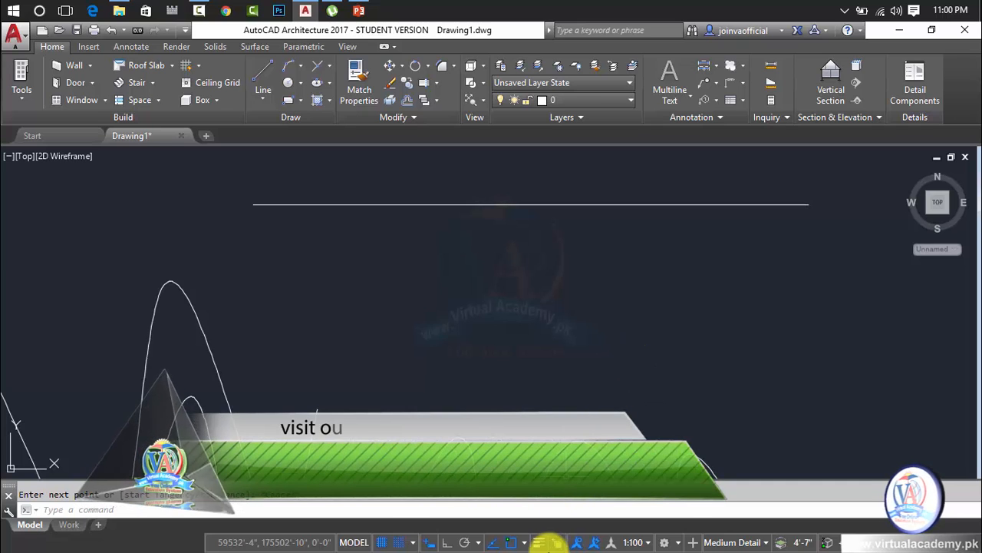
Step: Enable all general object snap modes in the drafting settings
left_click(525, 544)
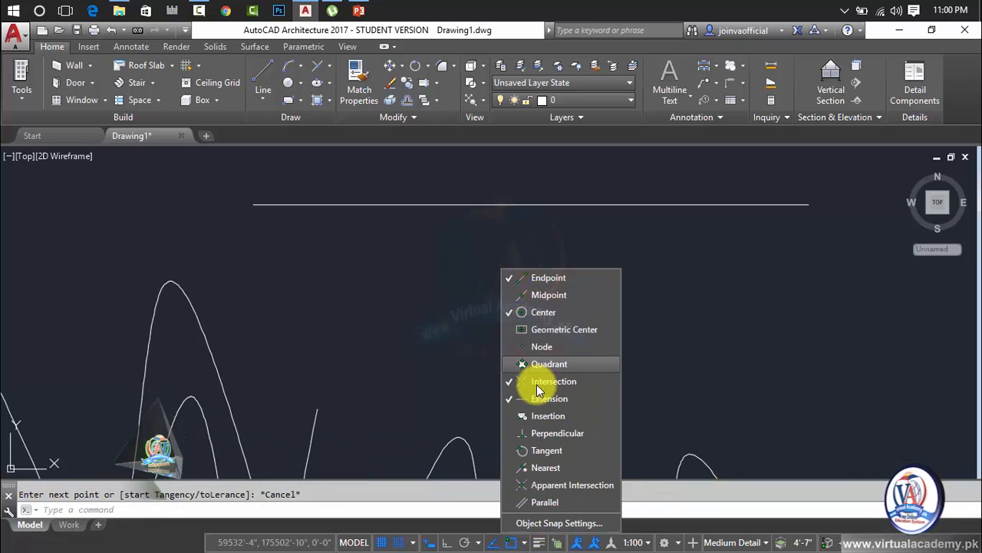
left_click(557, 524)
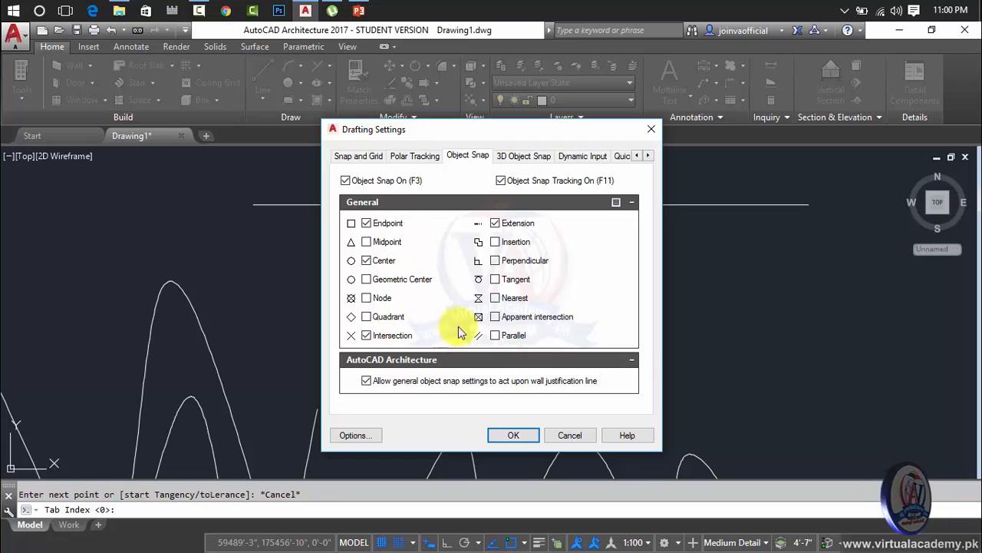
left_click(618, 203)
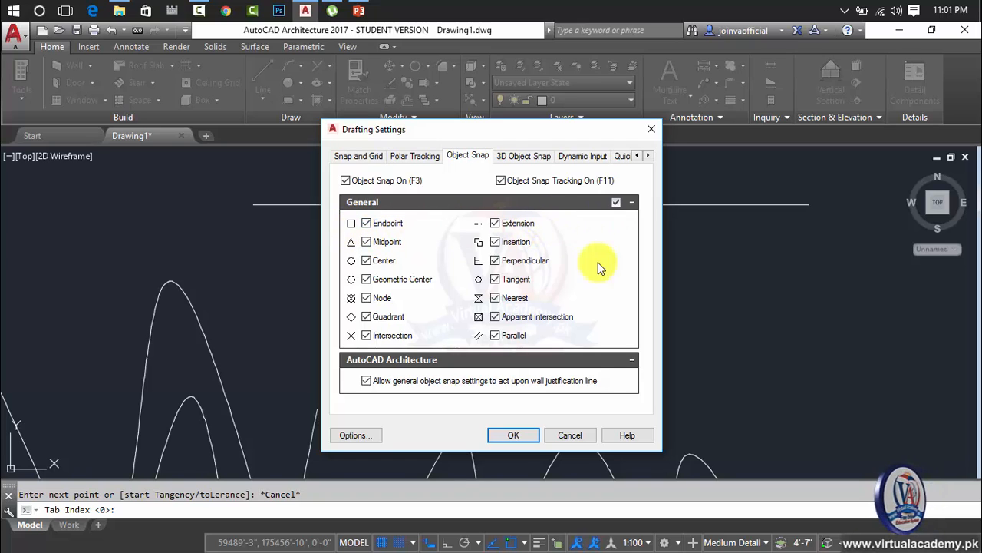
left_click(514, 435)
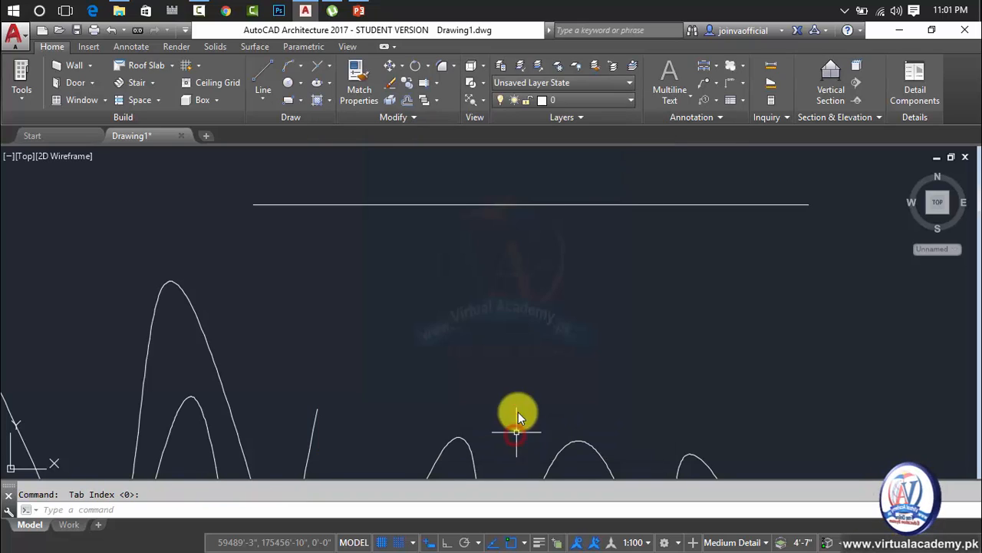
Step: Draw a Fit-method spline with six points, alternating between points below the horizontal line and points snapped onto it, ending on the line
type("SPL")
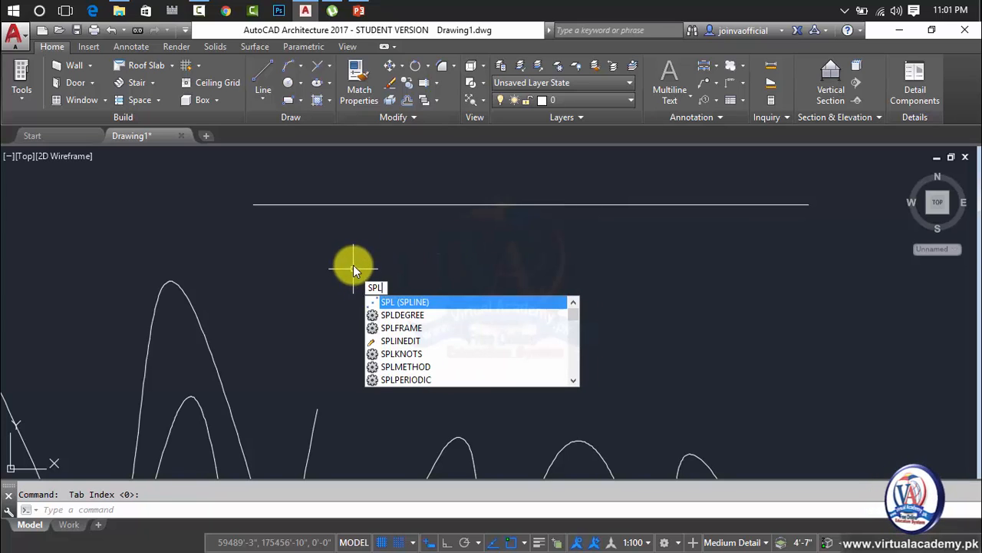
key("Return")
left_click(215, 511)
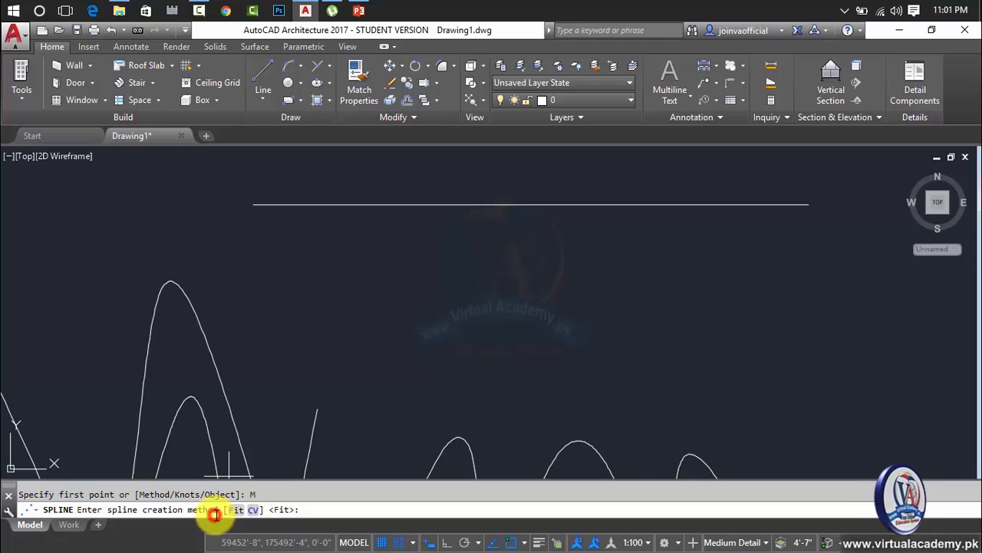
left_click(232, 510)
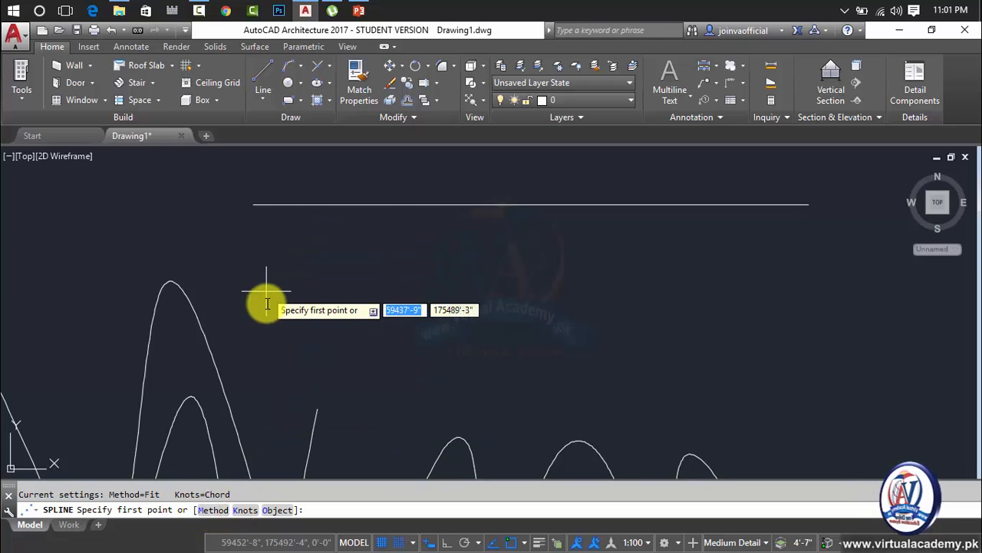
left_click(274, 337)
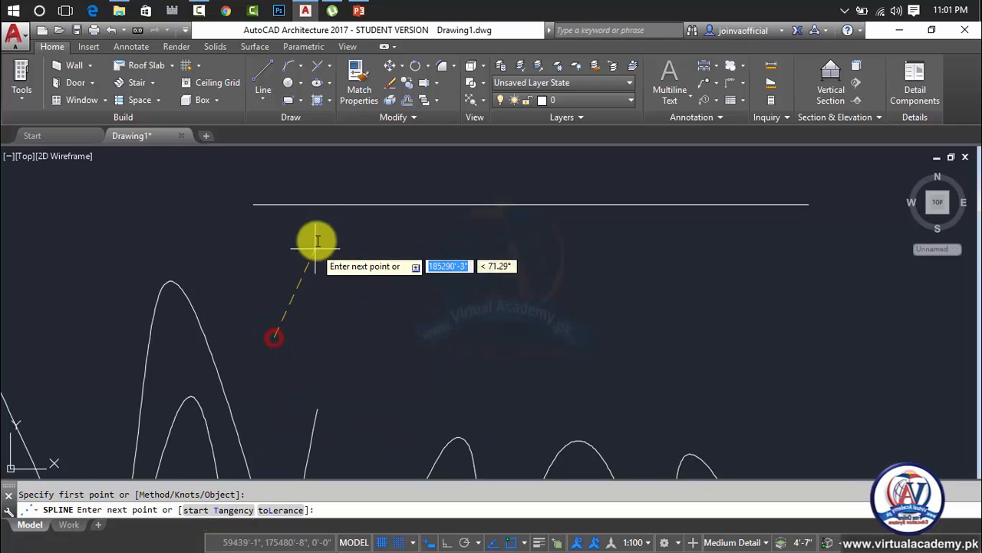
left_click(326, 204)
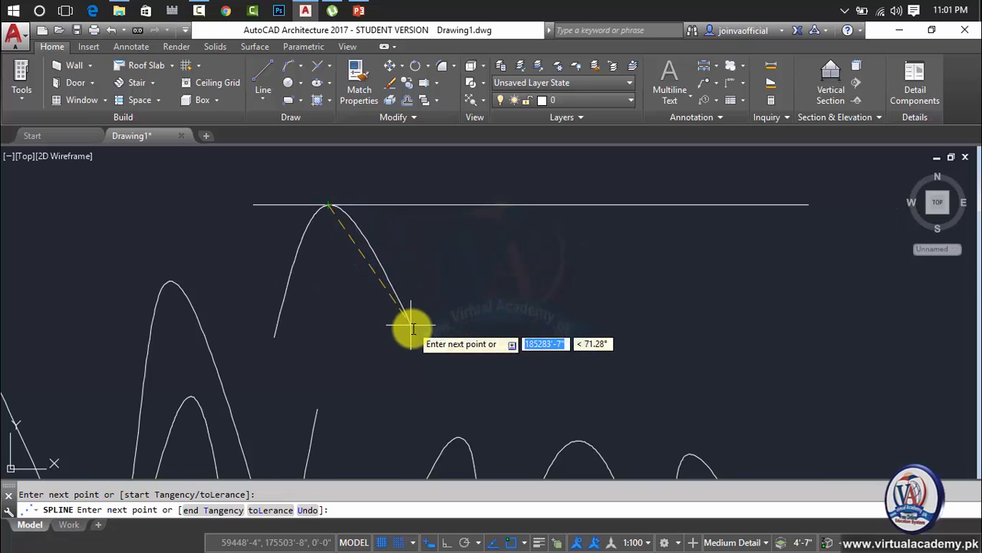
left_click(420, 344)
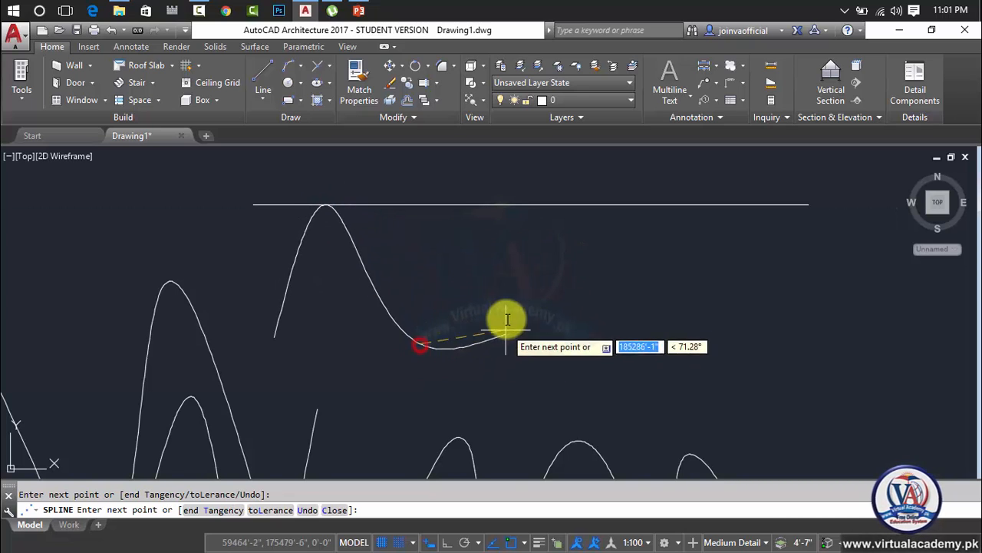
left_click(471, 205)
left_click(559, 345)
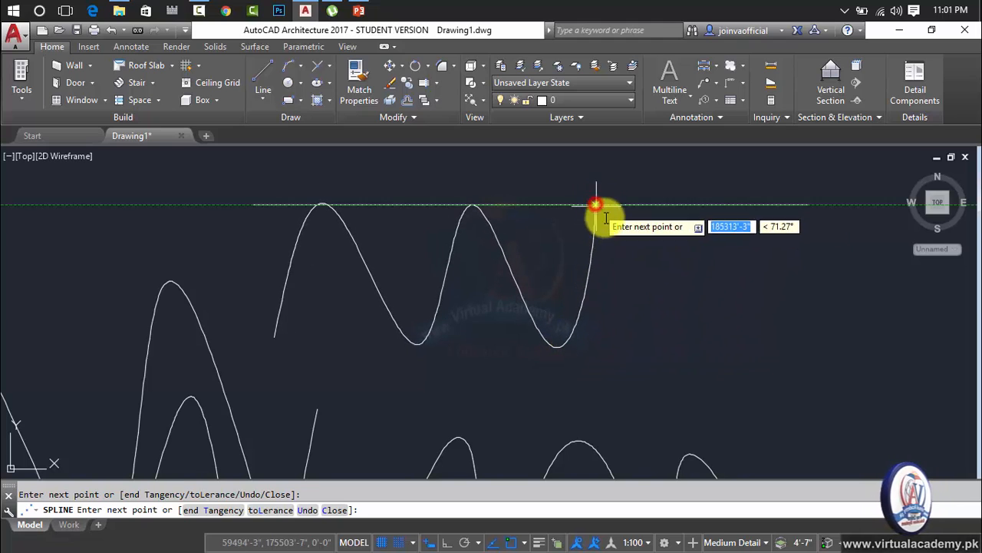
left_click(595, 204)
key("Return")
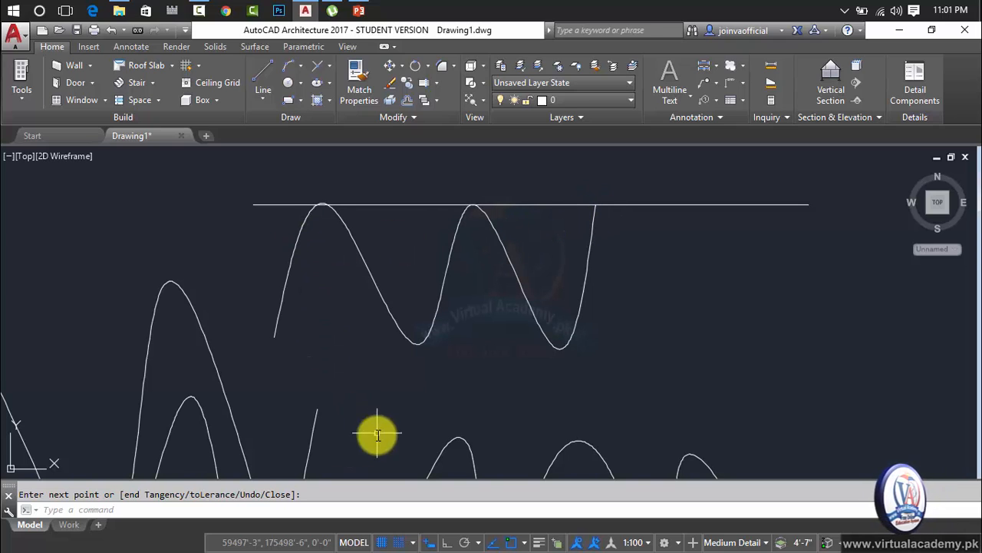
Step: Draw a five-point CV-method spline beside it, alternating control vertices below the horizontal line and on it, including the line's far endpoint
type("spl")
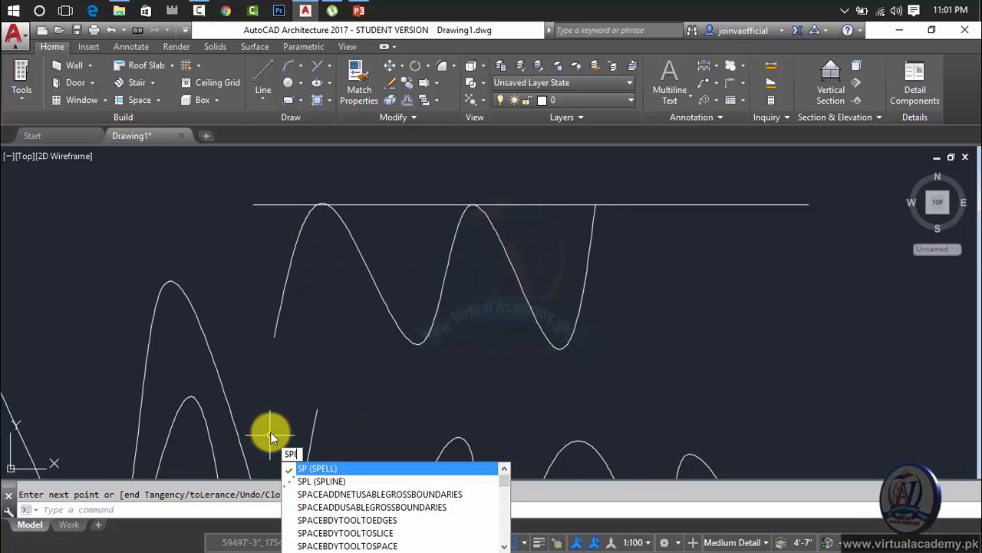
key("Return")
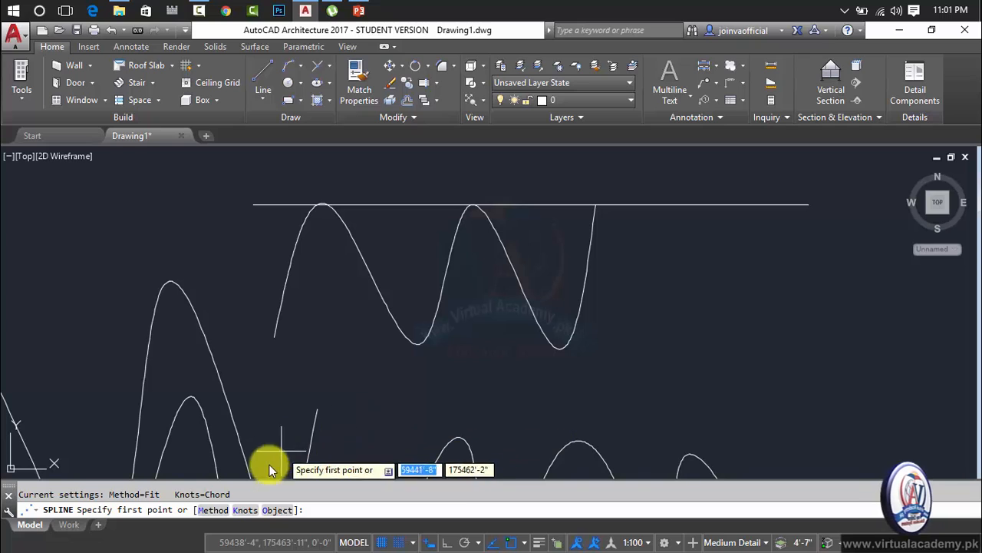
left_click(223, 509)
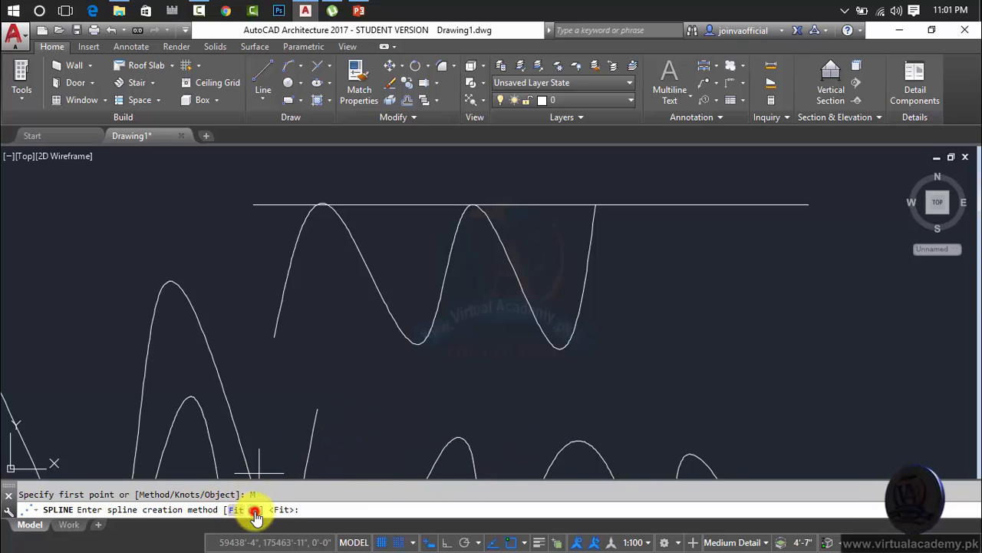
left_click(254, 510)
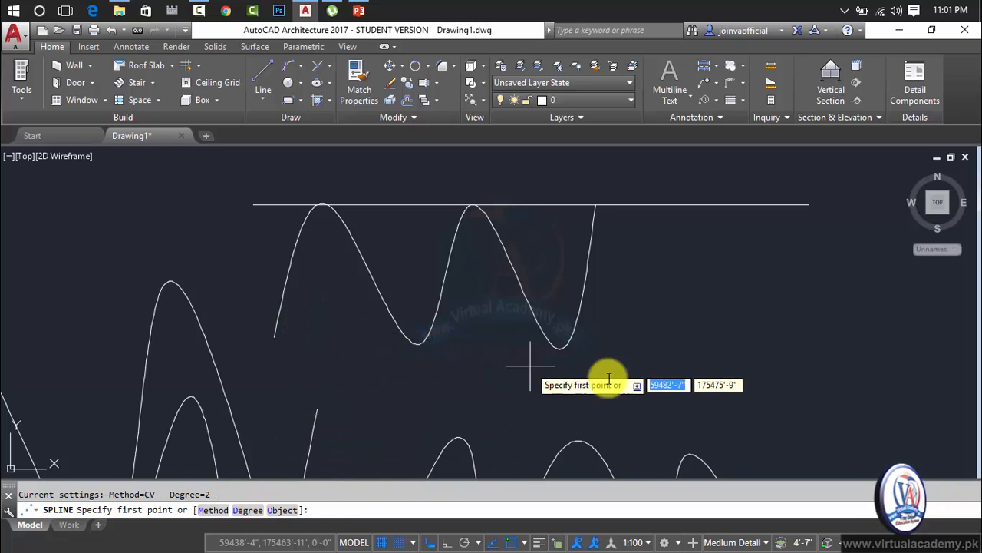
left_click(626, 353)
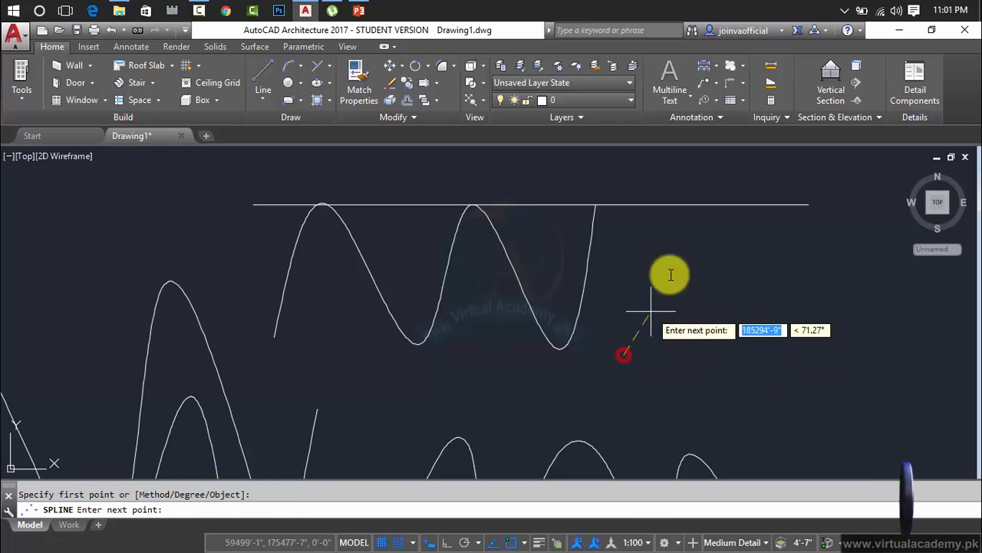
left_click(686, 205)
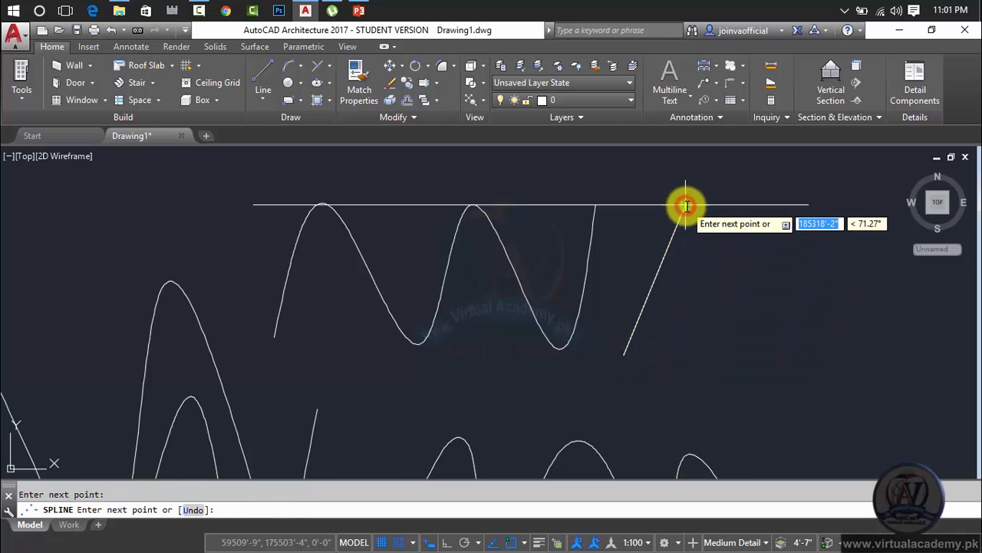
left_click(780, 376)
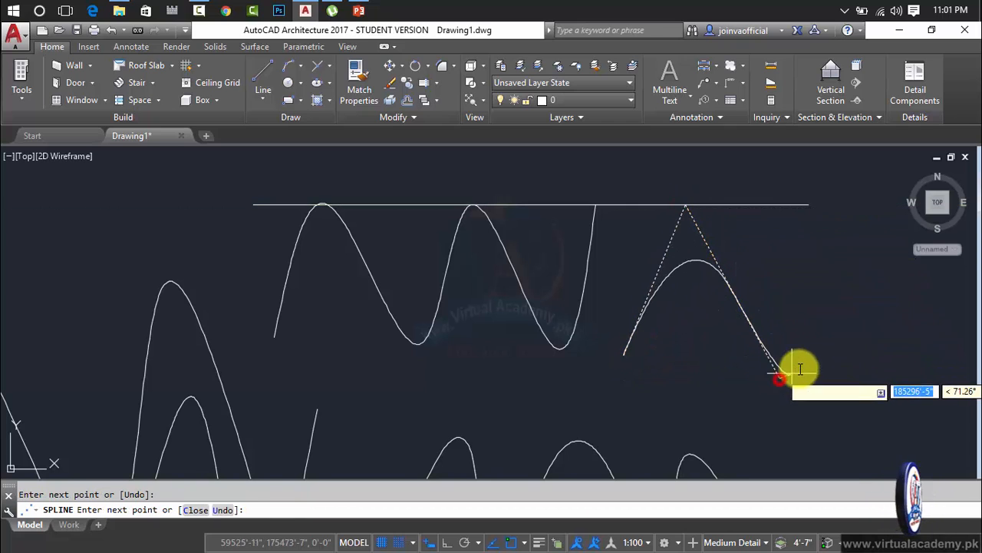
left_click(808, 205)
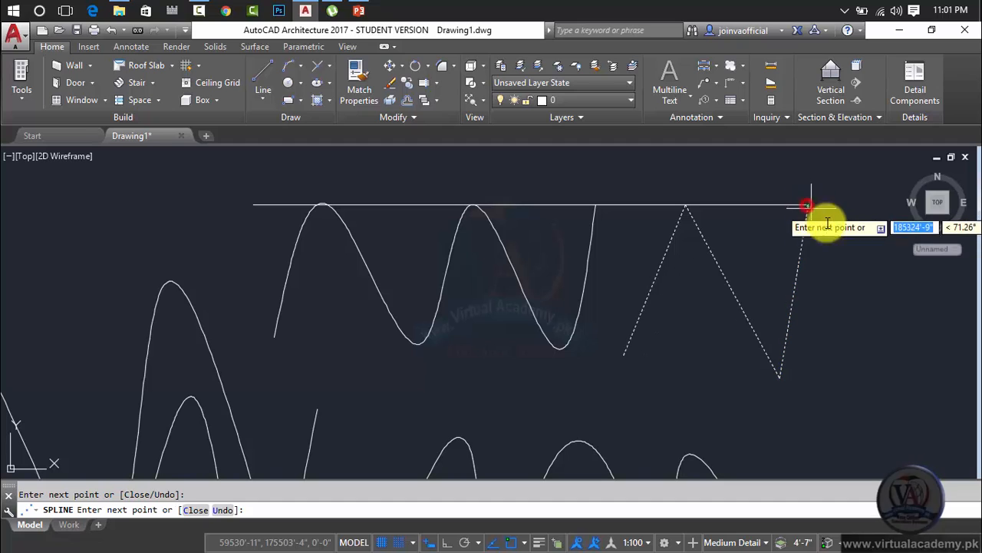
left_click(909, 359)
key("Return")
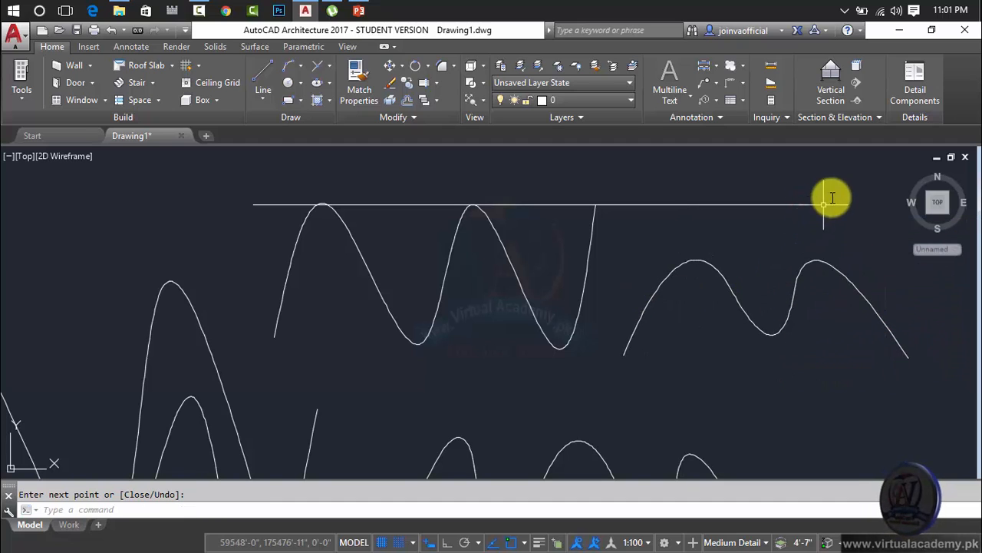
Step: Erase the horizontal line with its two splines and all remaining curves to leave the drawing empty
left_click(832, 196)
left_click(435, 331)
key("Delete")
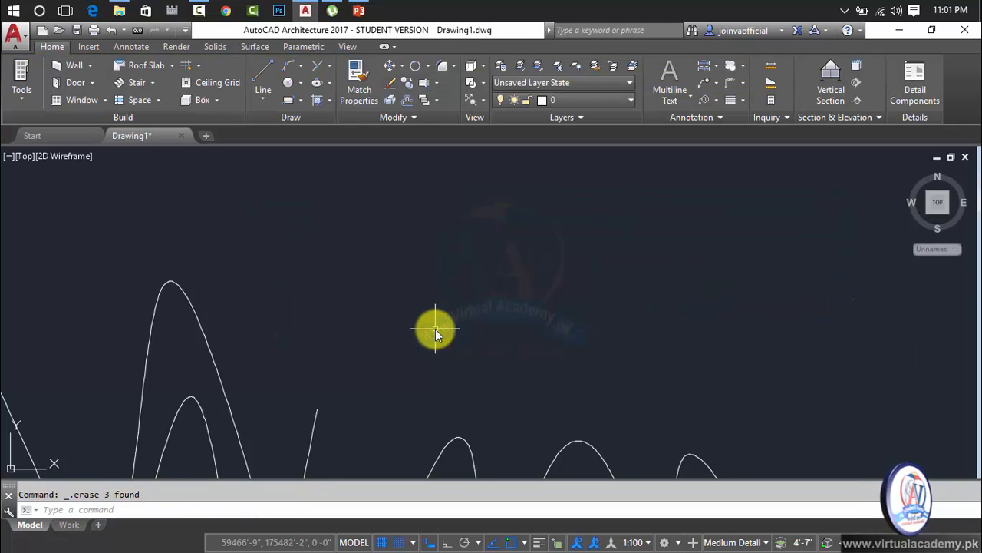
key("ctrl+a")
key("Delete")
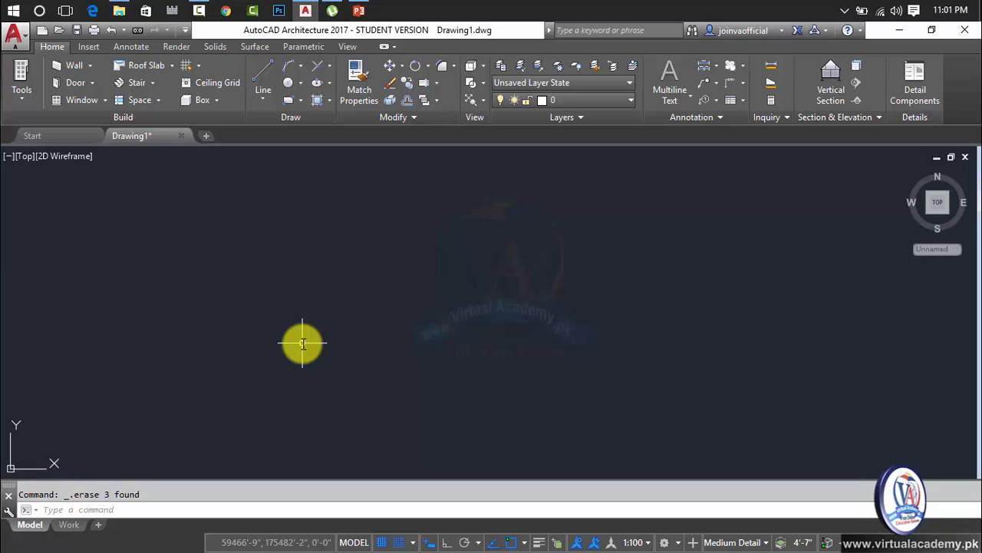
Step: Draw a closed CV spline of degree 3 across the empty drawing, using eight alternating low and high control vertices
type("pl")
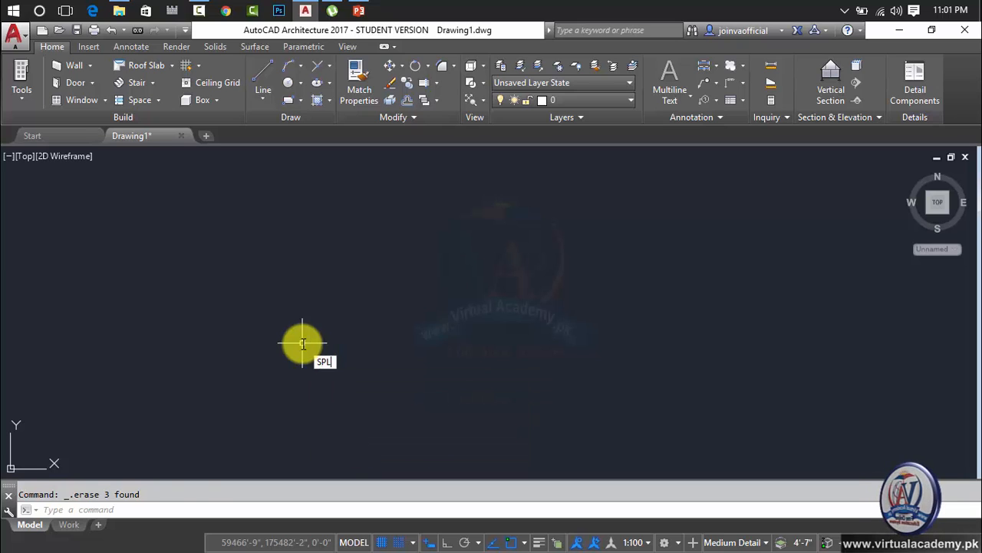
key("Return")
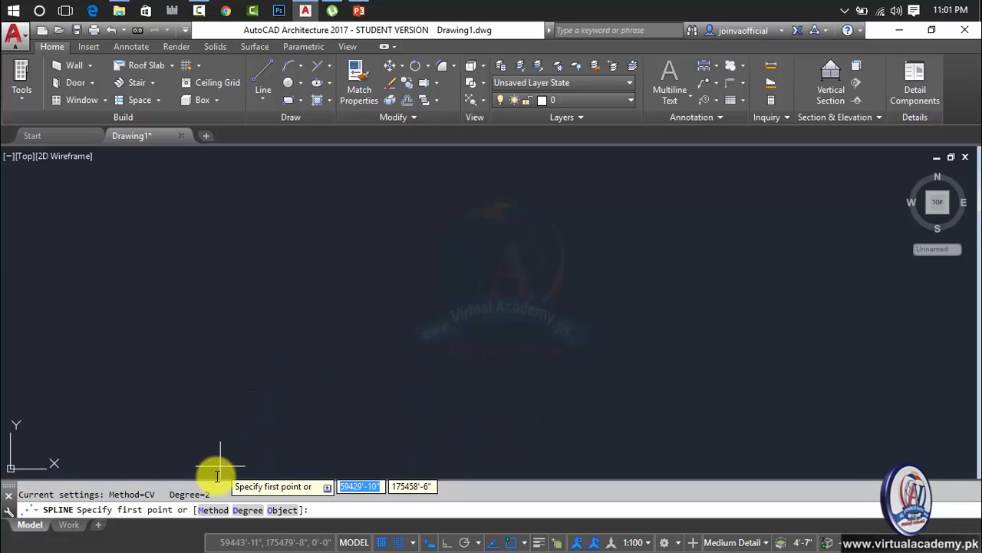
left_click(248, 510)
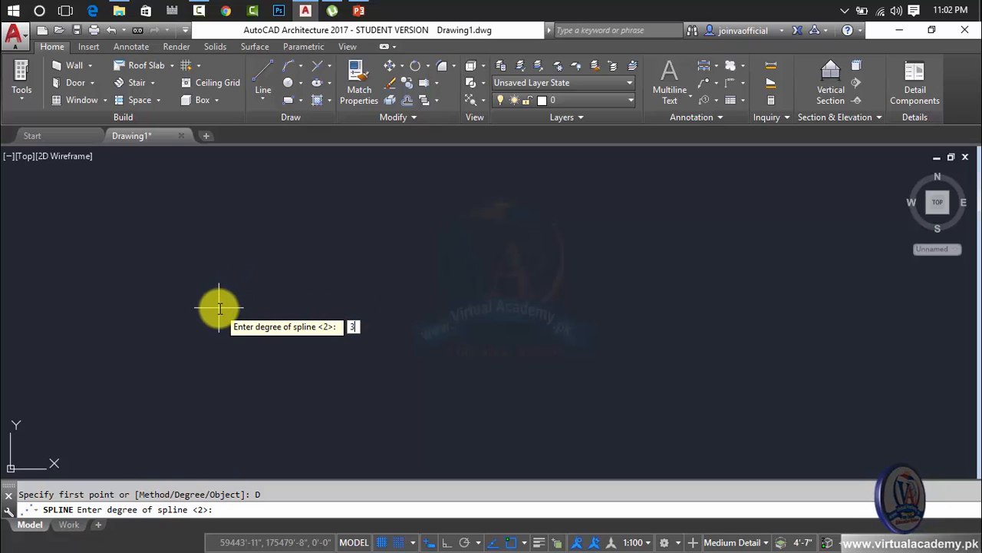
type("3")
key("Return")
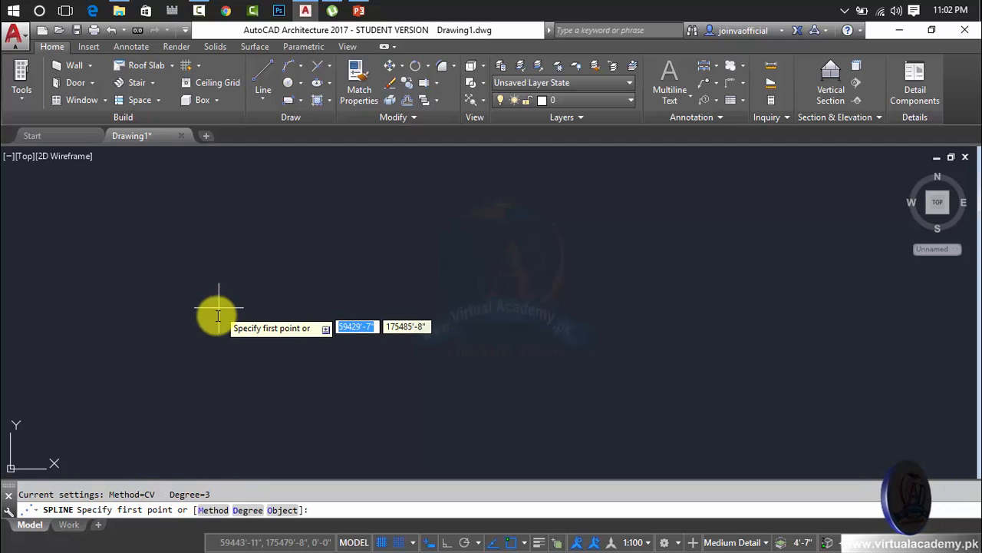
left_click(215, 328)
left_click(262, 207)
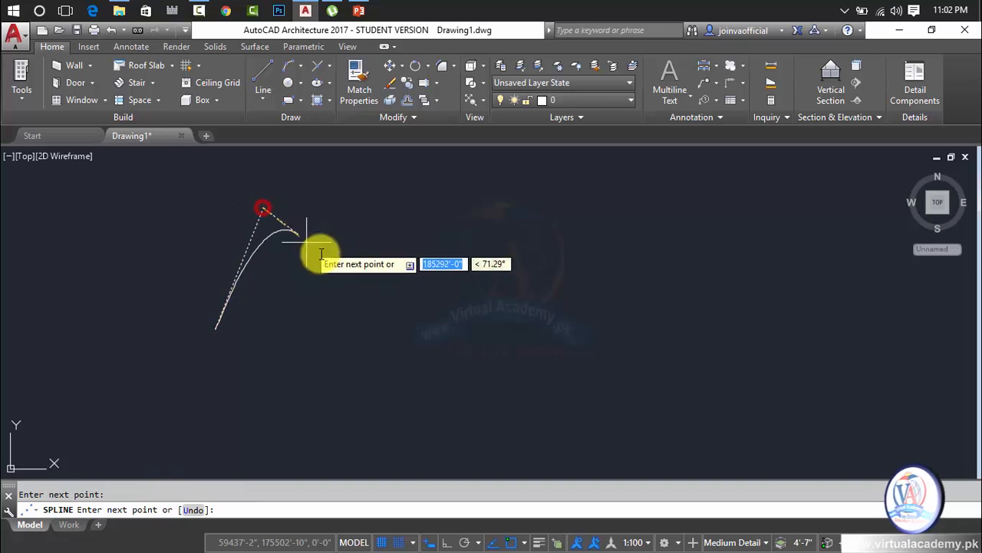
left_click(383, 321)
left_click(504, 194)
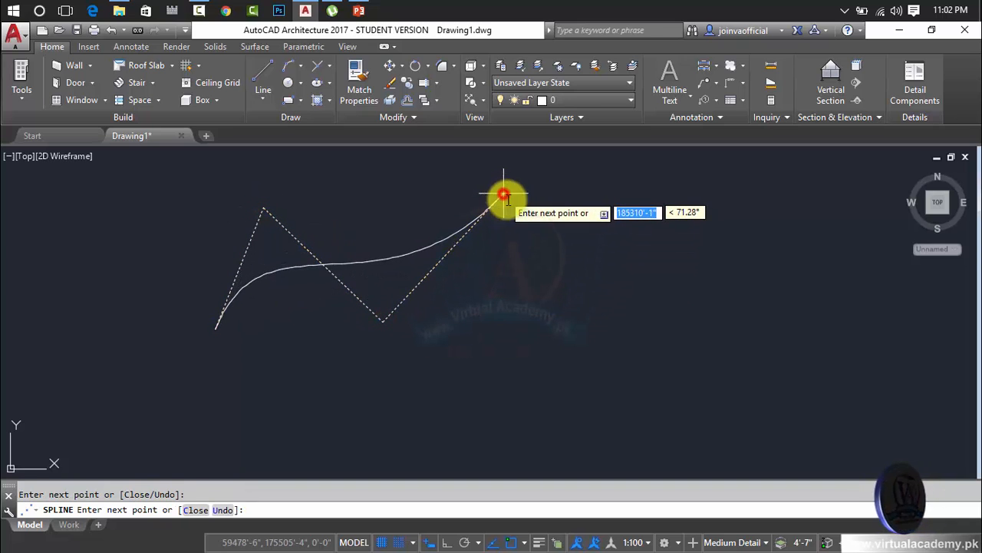
left_click(606, 417)
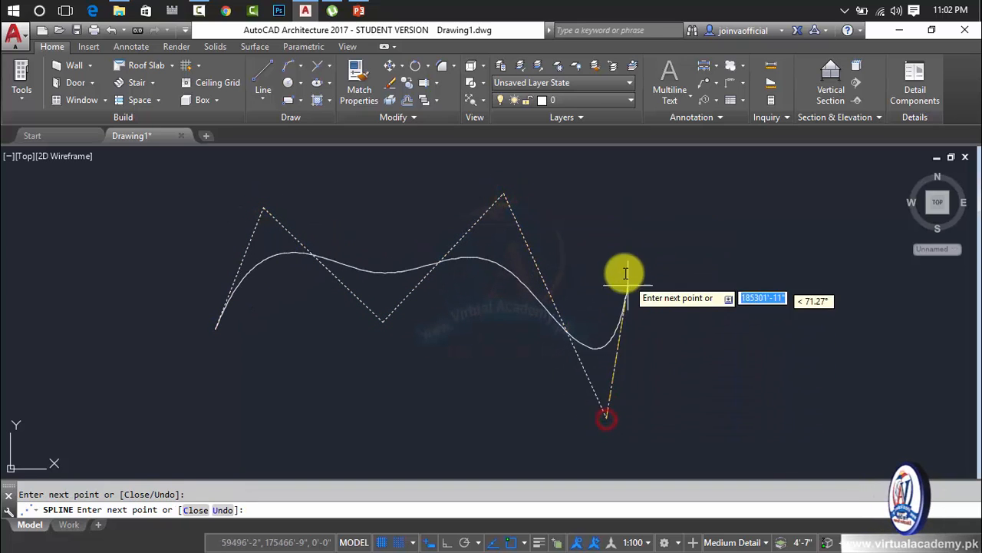
left_click(588, 192)
left_click(704, 350)
left_click(753, 186)
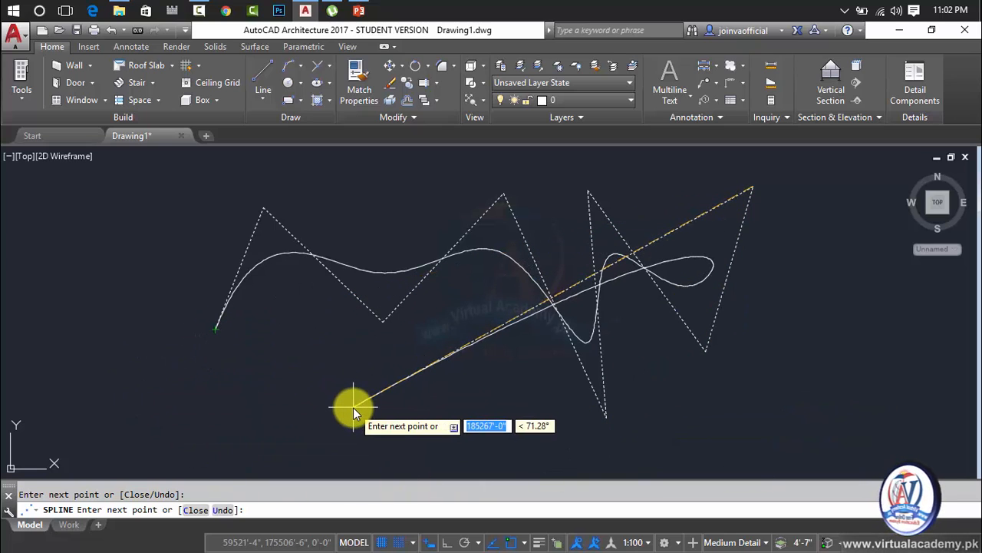
type("c")
key("Return")
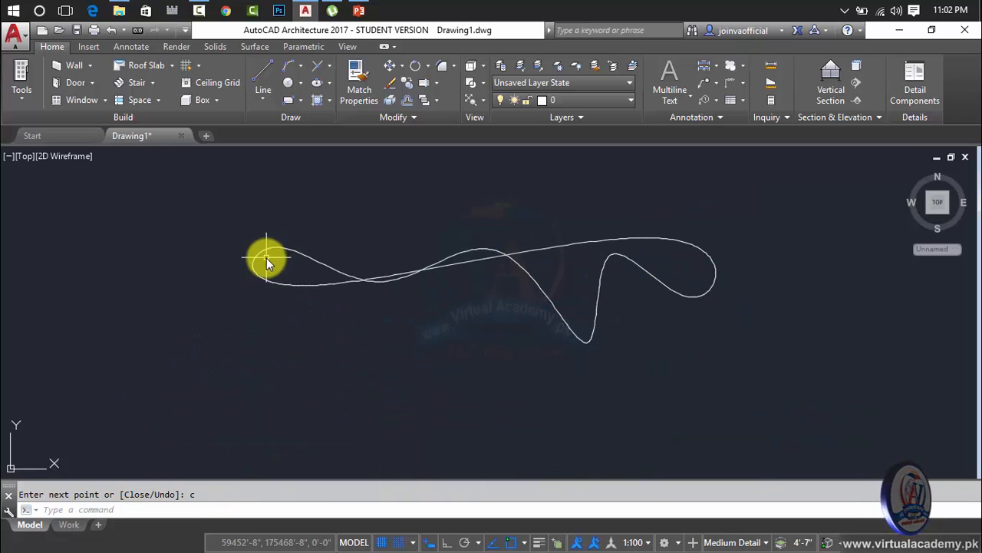
Step: Start a CV-method spline and set its degree to 5
type("sp")
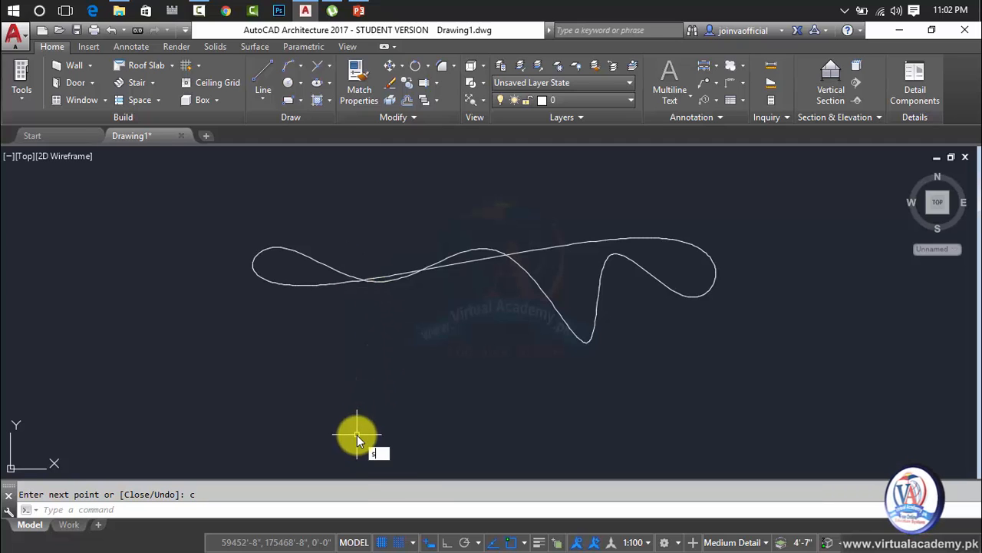
key("Return")
left_click(239, 510)
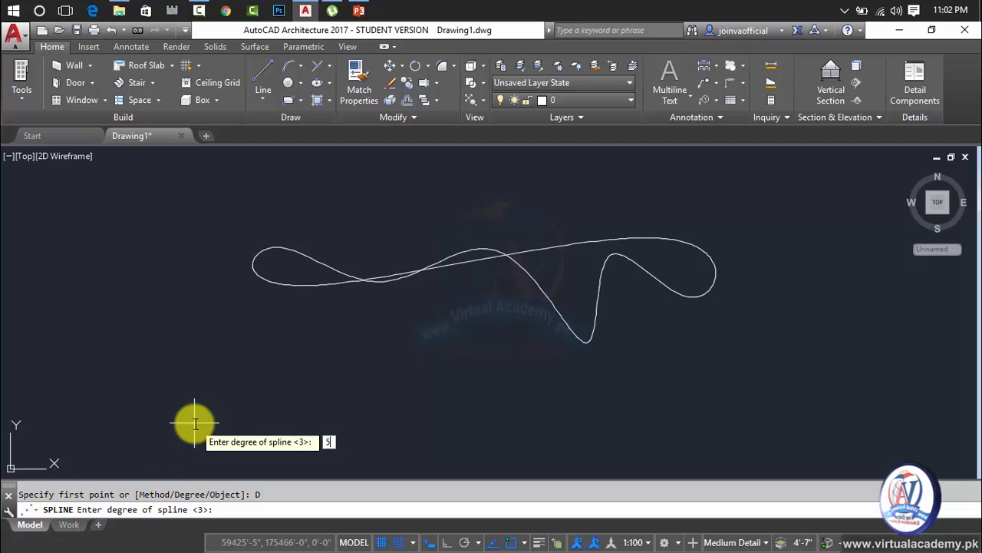
type("5")
key("Return")
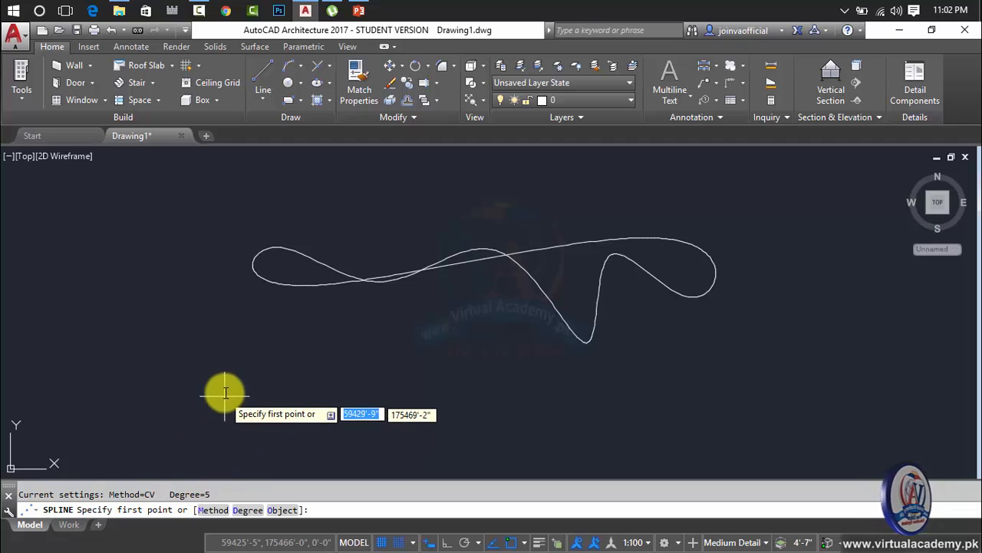
Step: Place ten control vertices for the degree 5 spline, alternating low and high, across the area beneath the closed spline
left_click(224, 438)
left_click(277, 328)
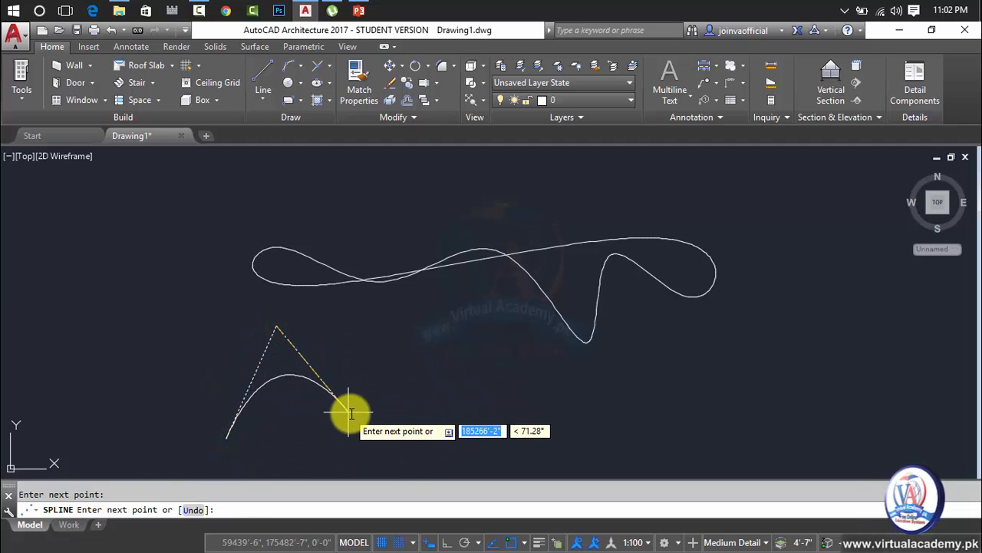
left_click(358, 414)
left_click(399, 315)
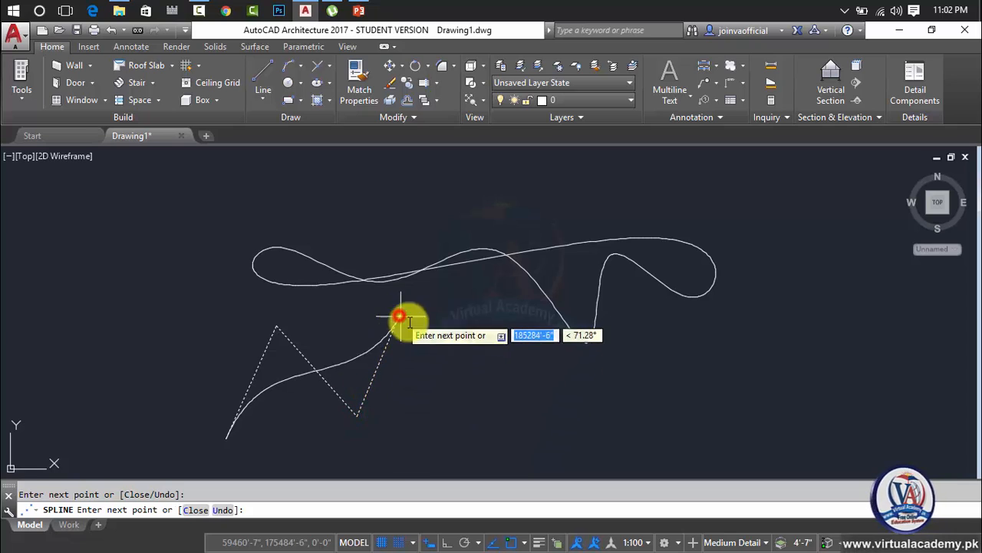
left_click(503, 428)
left_click(503, 277)
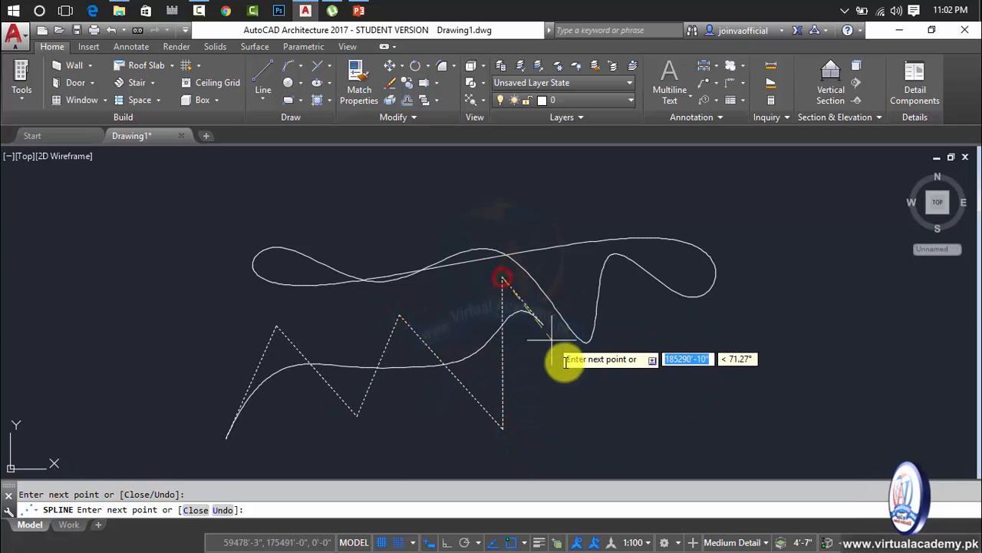
left_click(599, 400)
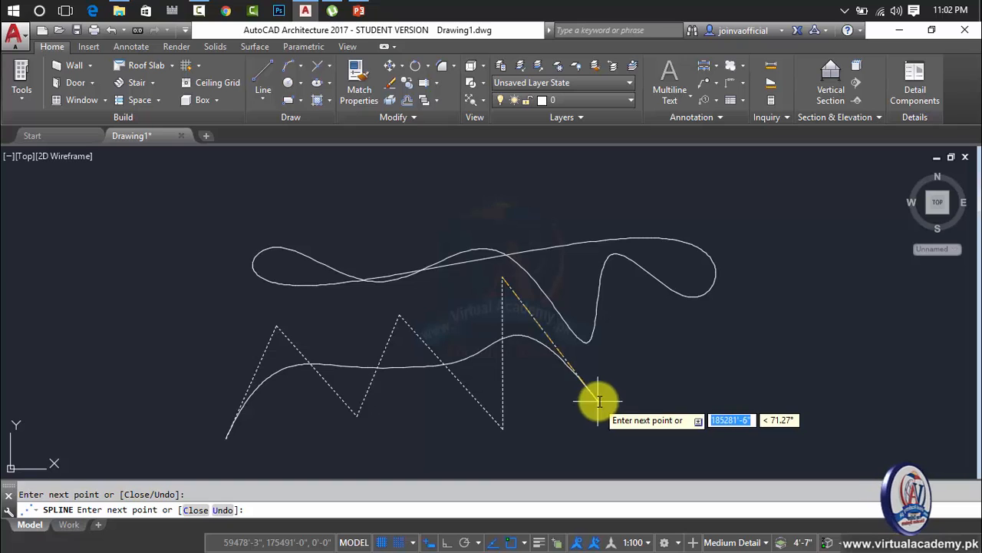
left_click(686, 329)
left_click(745, 397)
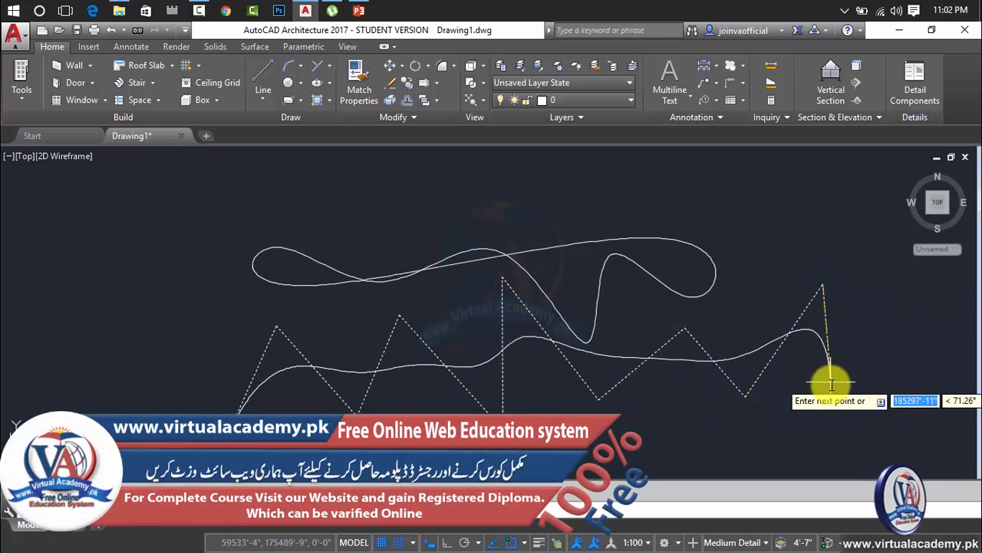
left_click(822, 287)
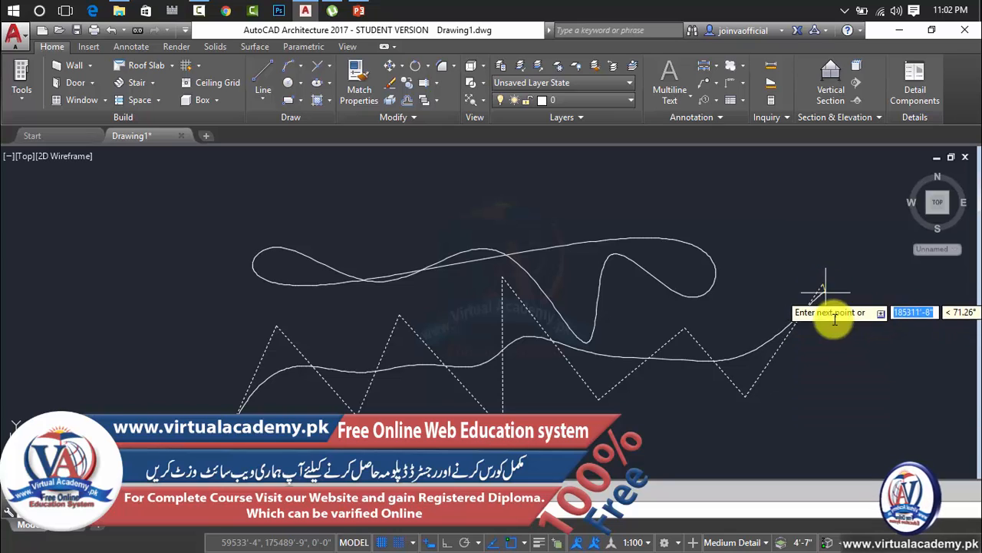
Step: Undo the new spline's control vertices one by one back to its first segment, and cancel the Spline command
key("Return")
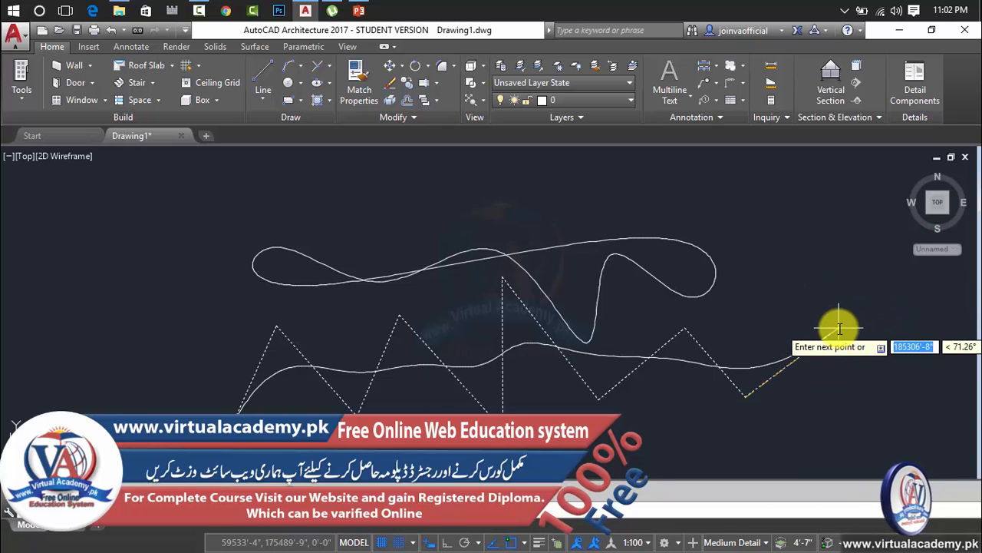
type("u")
key("Return")
type("u")
key("Return")
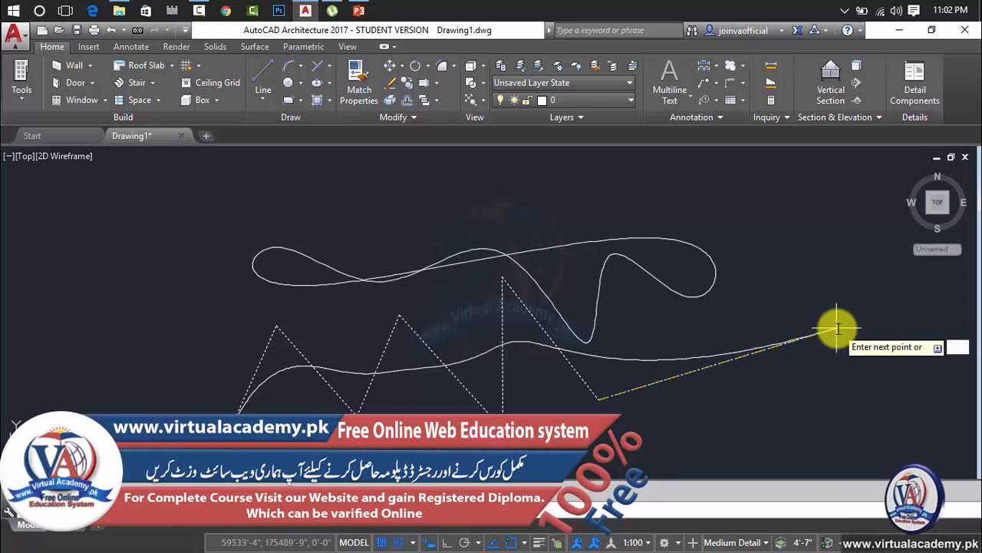
type("uu")
key("Return")
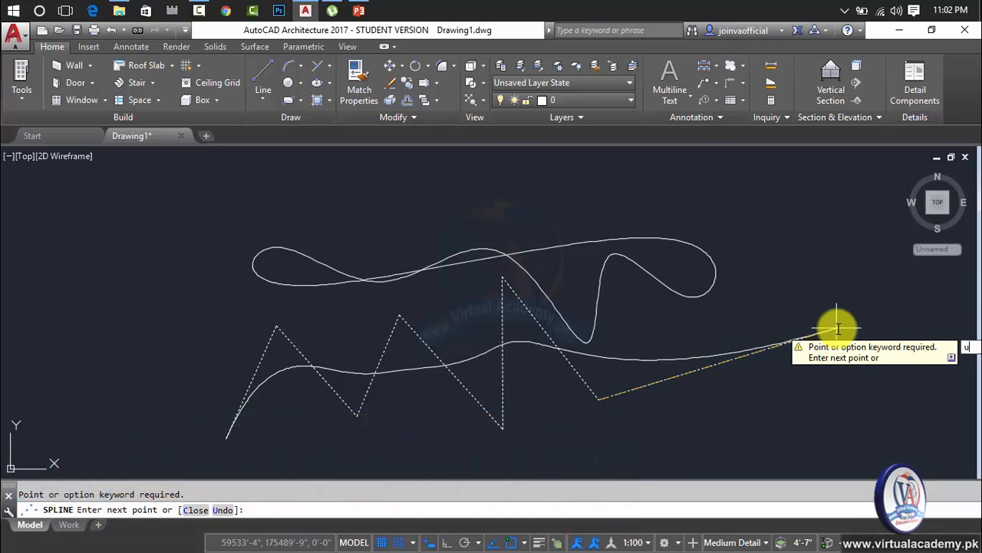
type("u")
key("Return")
type("u")
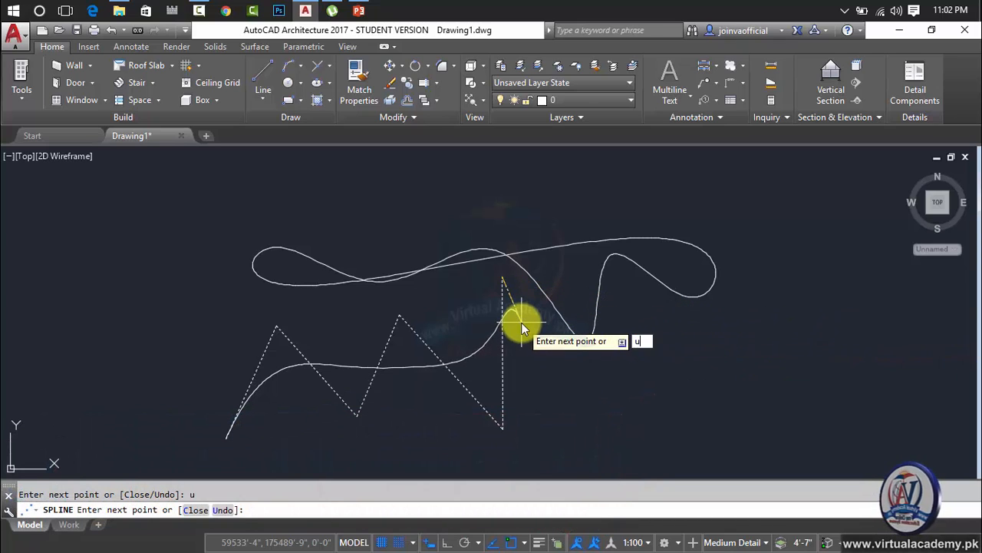
key("Return")
type("u")
key("Return")
type("u")
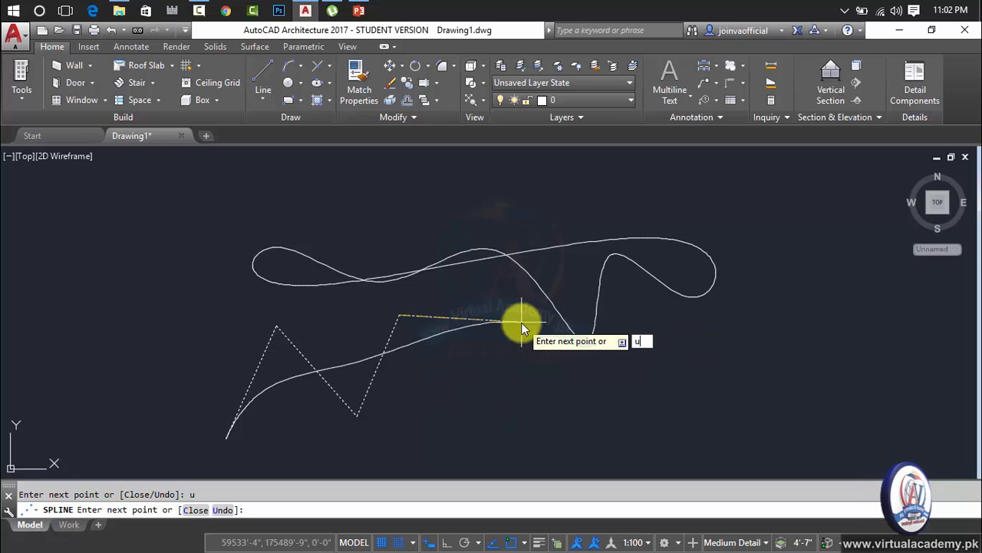
key("Return")
type("u")
key("Return")
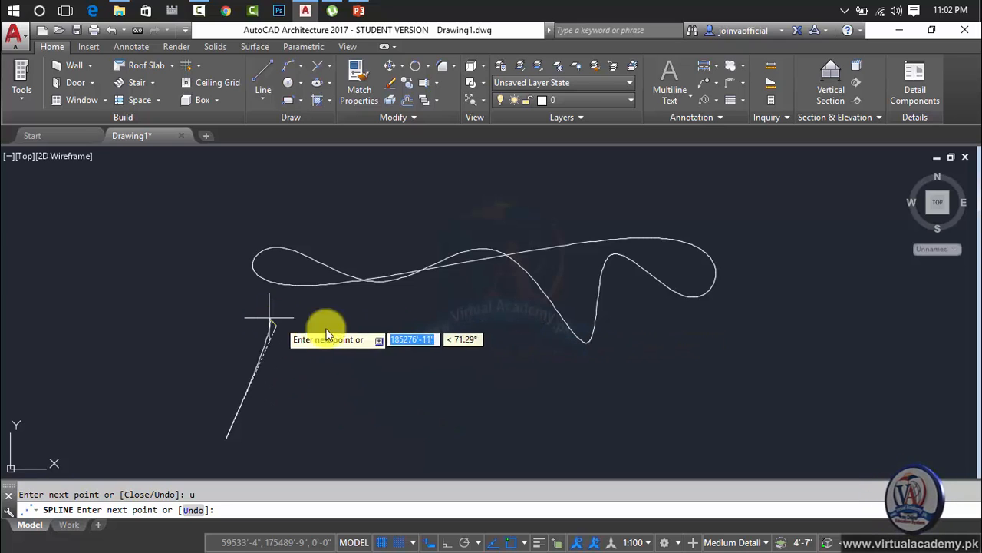
key("Escape")
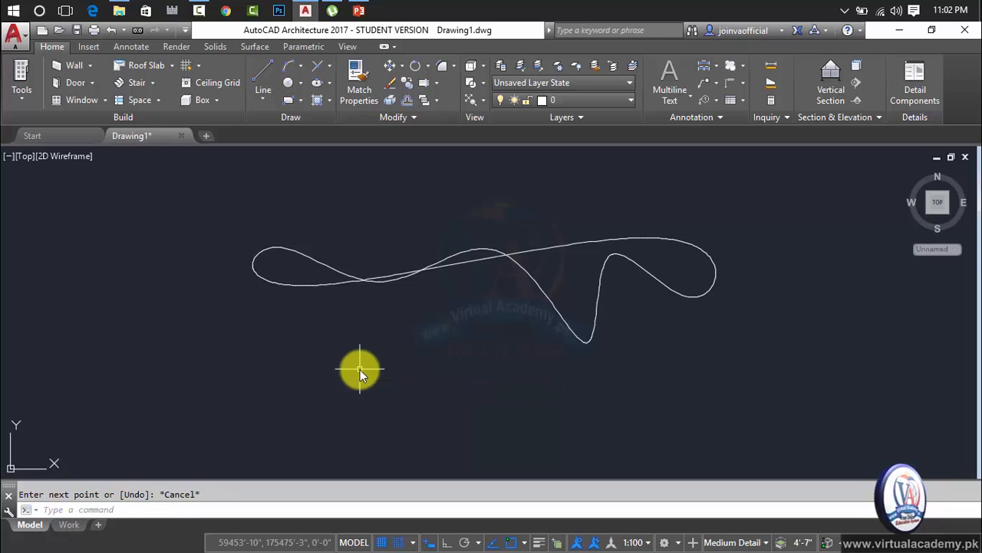
Step: Erase the closed spline from the drawing
left_click(793, 206)
left_click(453, 331)
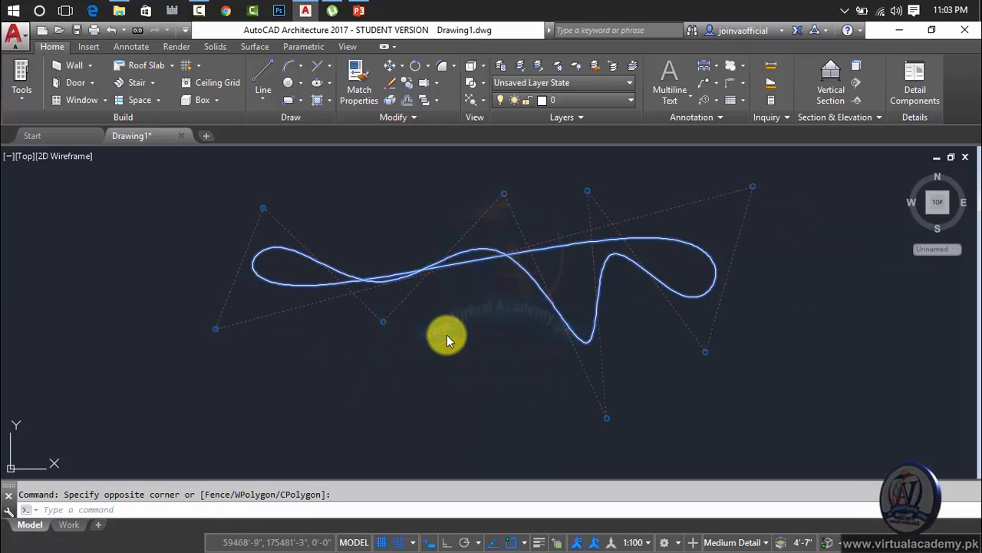
key("Delete")
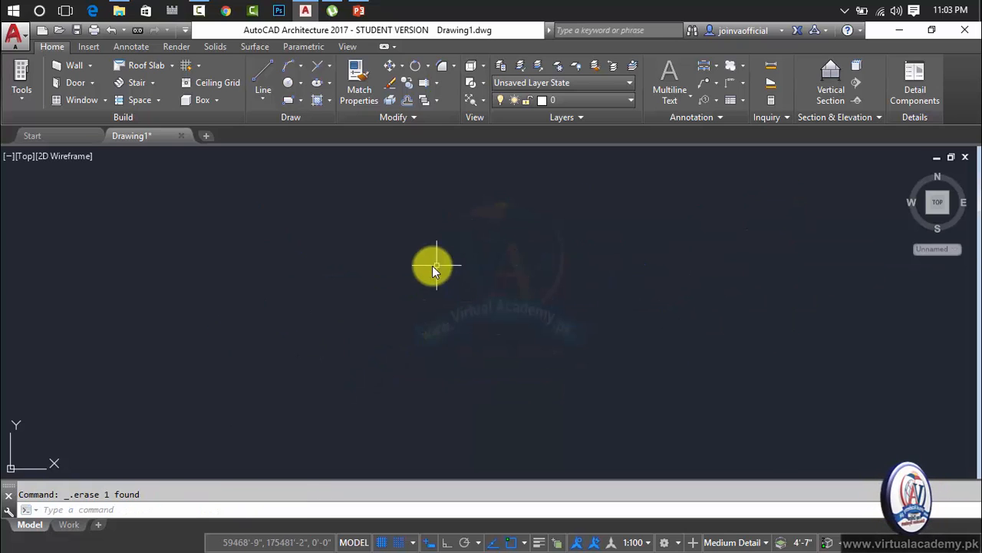
Step: Draw a wide rectangle by two opposite corners in the empty drawing
left_click(292, 105)
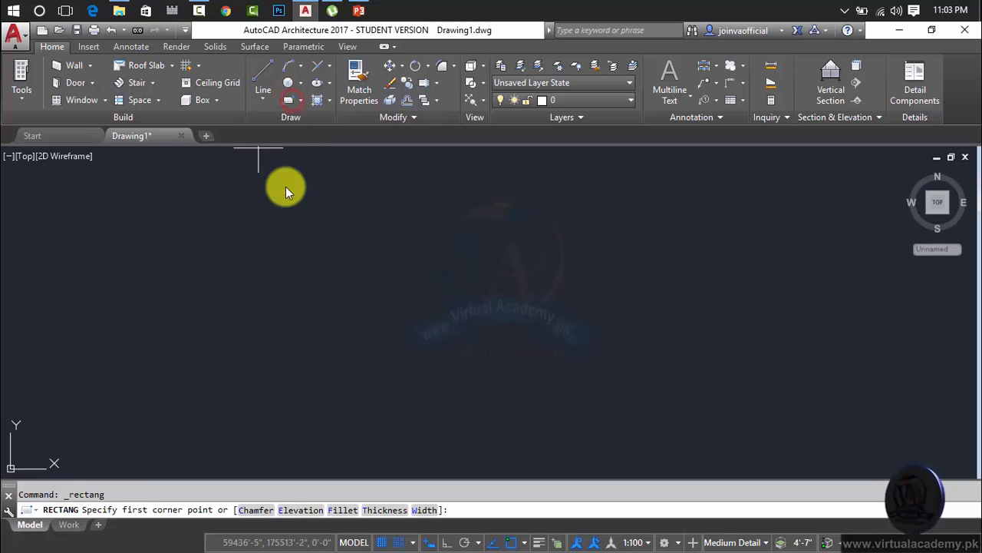
left_click(220, 231)
left_click(545, 369)
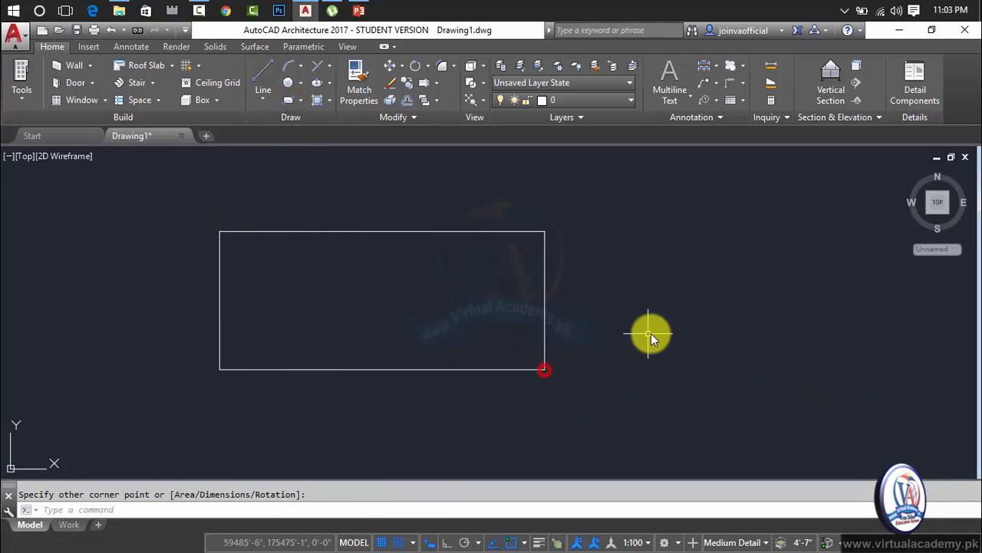
Step: Convert the rectangle into a spline using the Object option of the Spline command
type("spl")
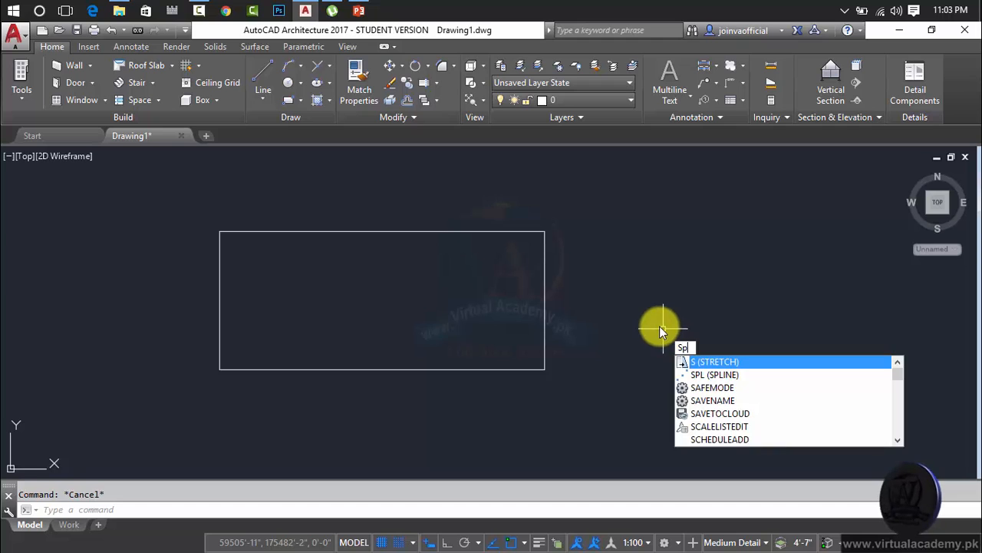
key("Return")
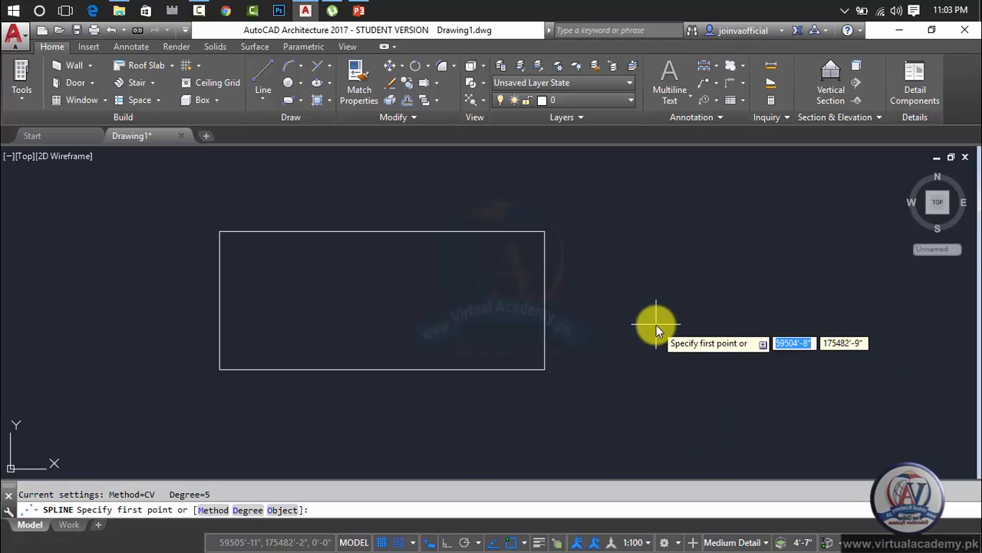
left_click(278, 509)
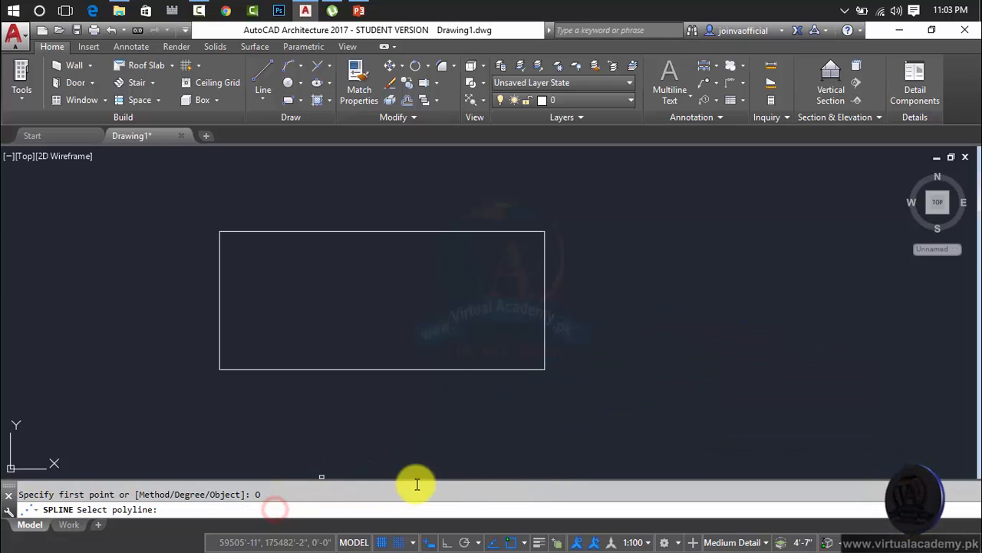
left_click(434, 370)
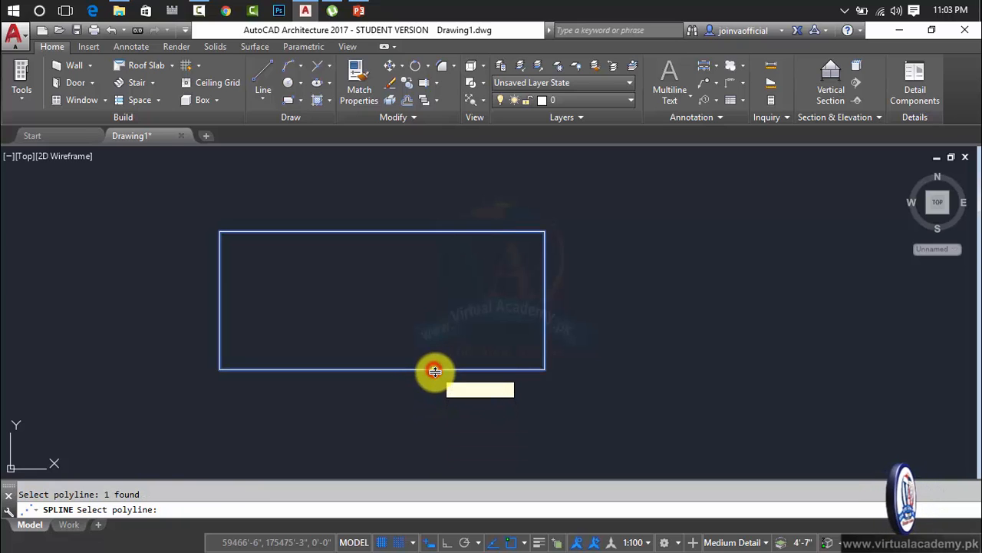
right_click(609, 303)
right_click(610, 304)
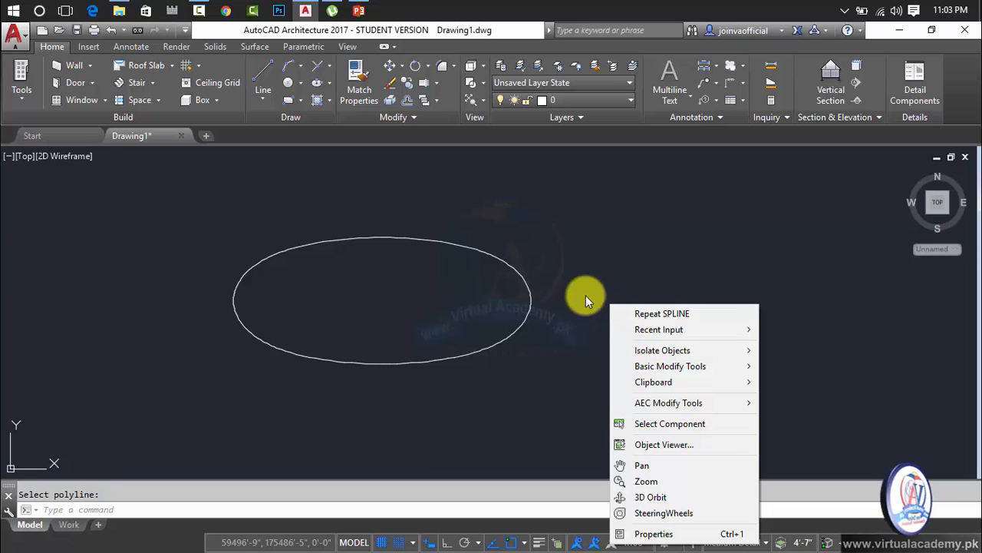
Step: Select the oval spline converted from the rectangle to show its control frame, and erase it
left_click(581, 264)
left_click(501, 284)
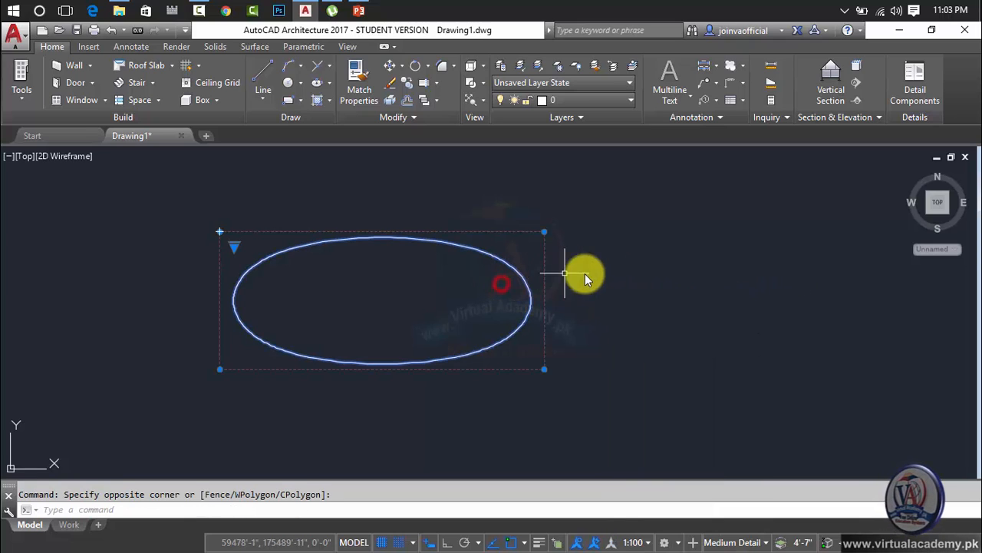
key("Escape")
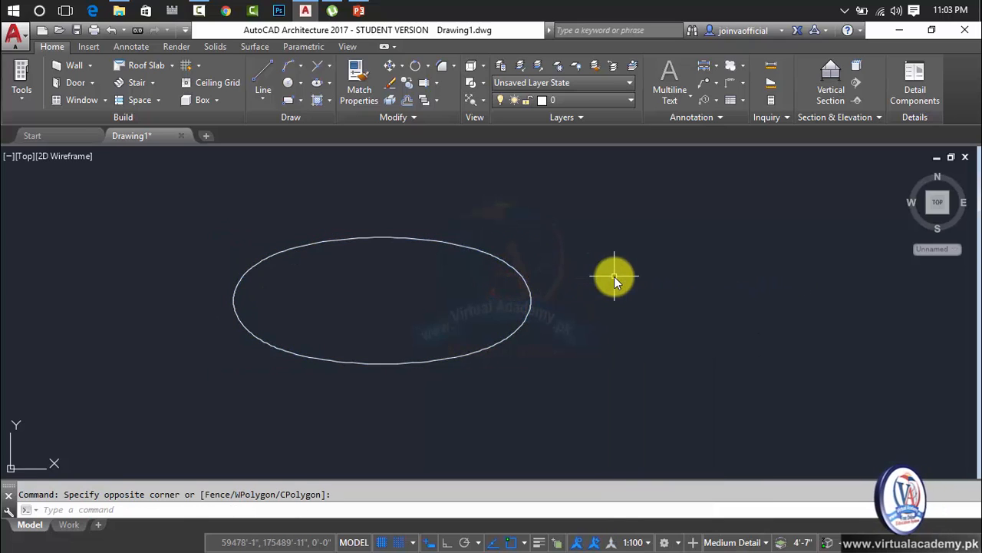
left_click(624, 260)
left_click(503, 312)
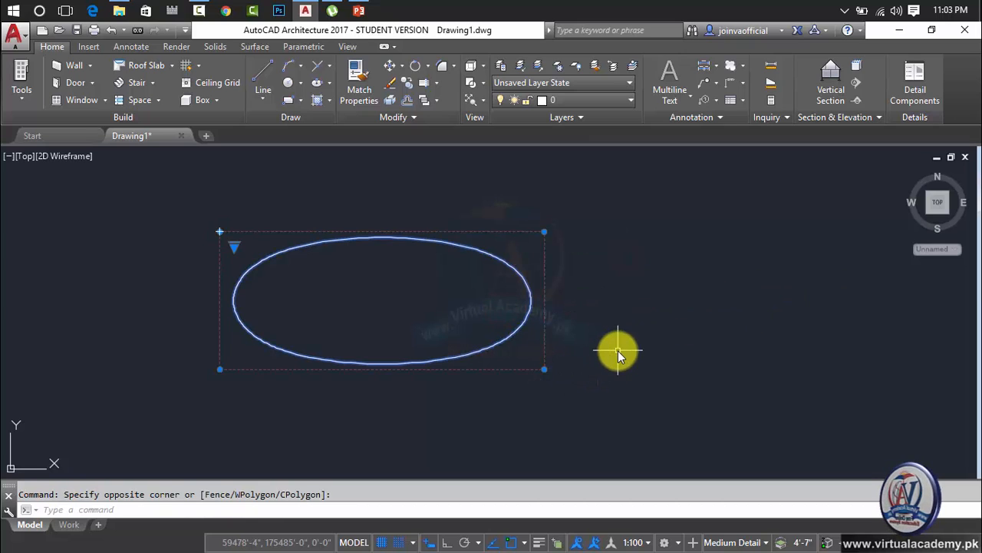
key("Delete")
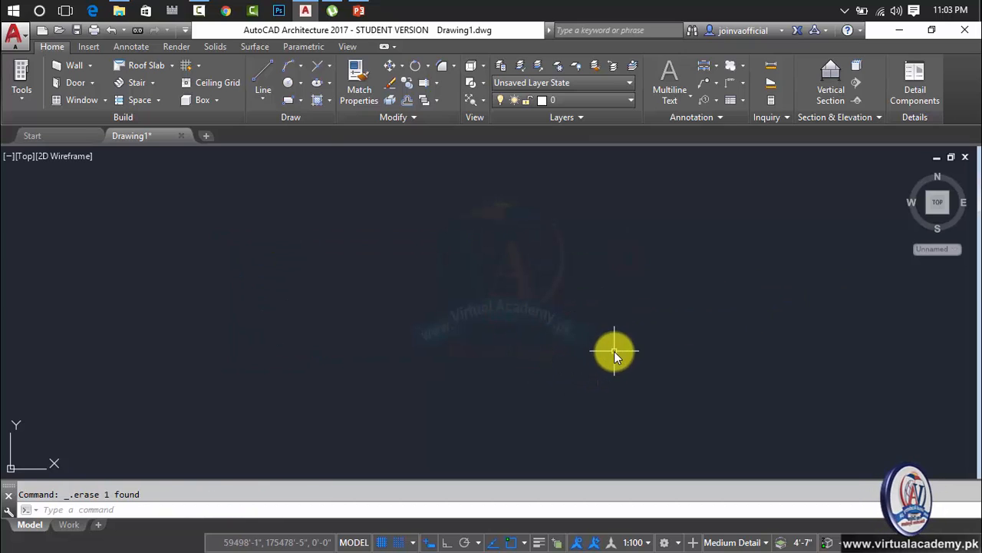
Step: Draw a closed polyline with eight vertices as a wide irregular zigzag outline in the empty drawing
type("P")
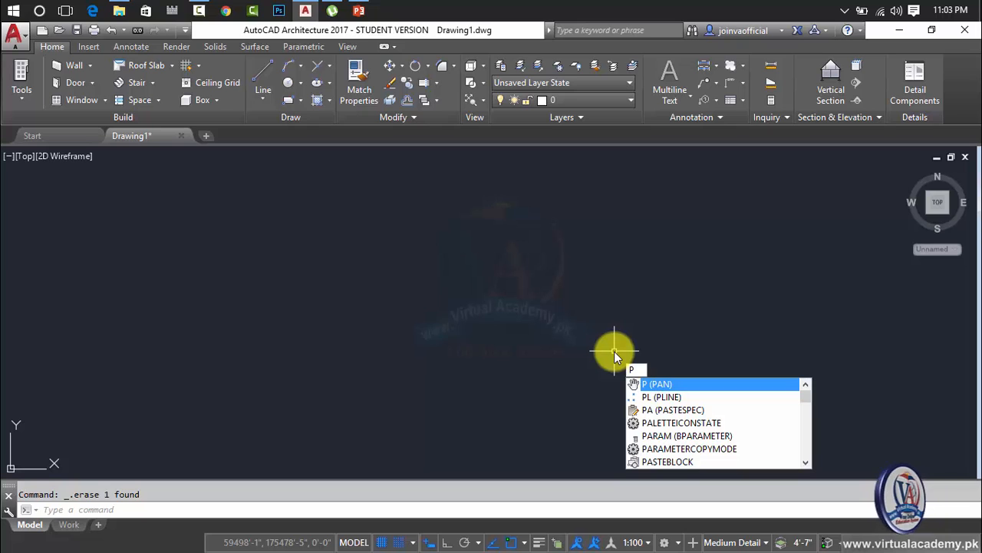
type("L")
key("Return")
left_click(263, 373)
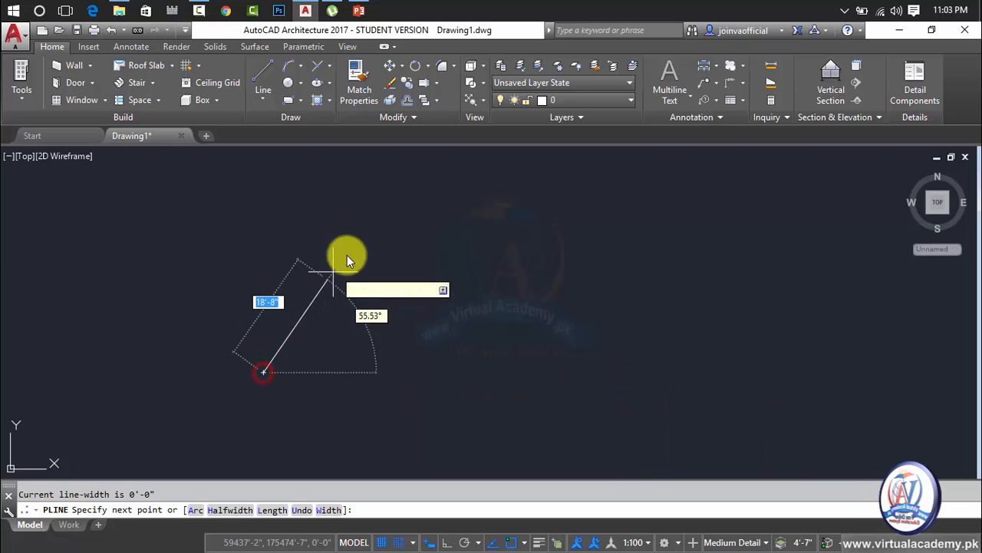
left_click(365, 220)
left_click(672, 345)
left_click(792, 215)
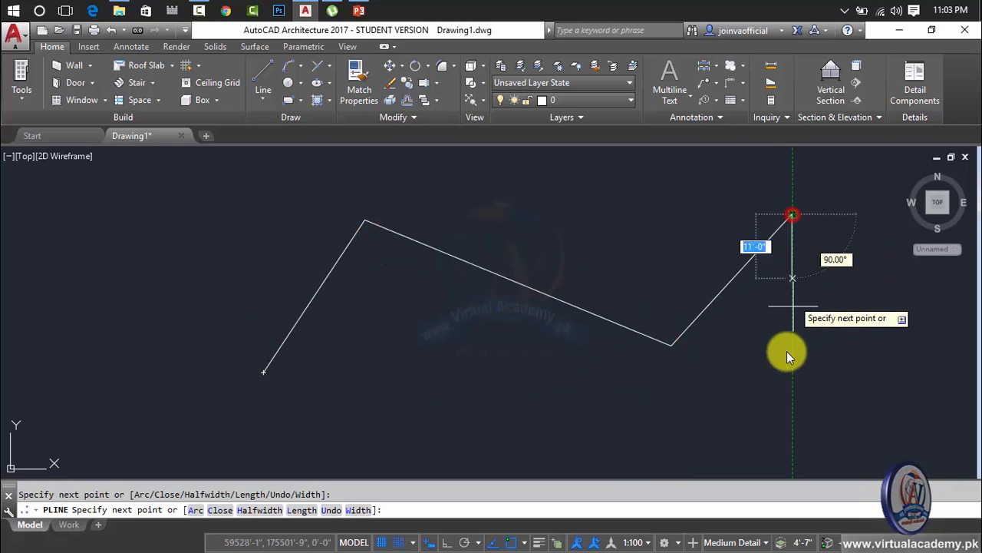
left_click(771, 425)
left_click(549, 451)
left_click(505, 364)
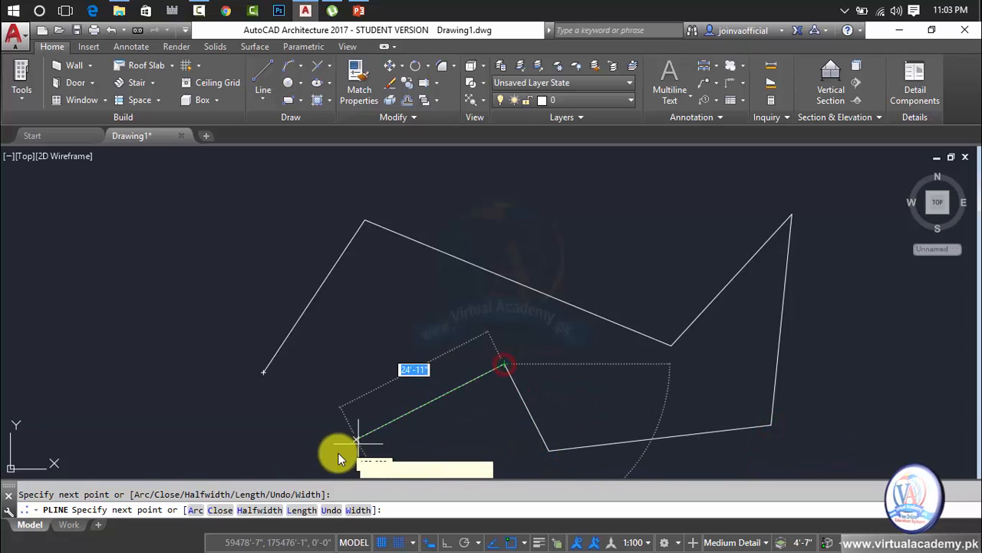
left_click(325, 456)
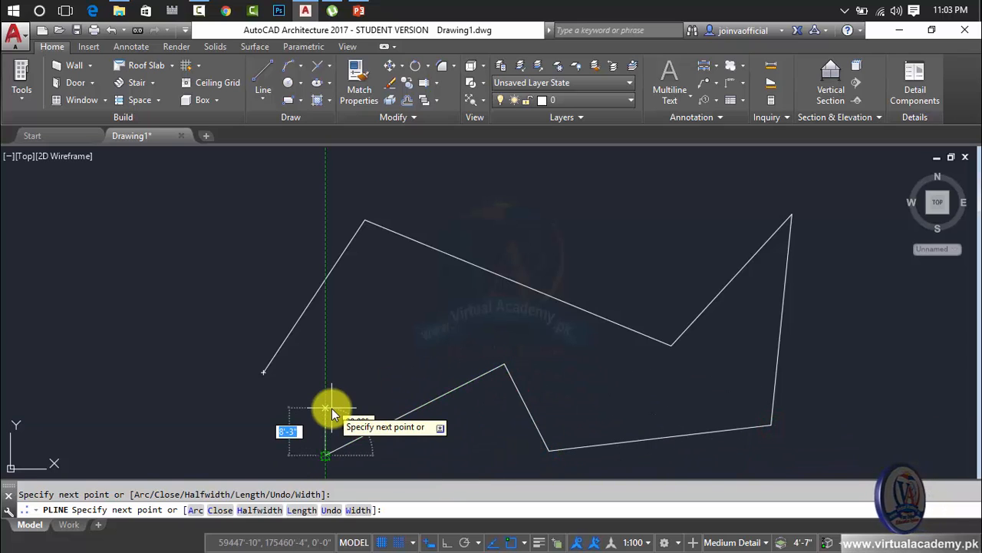
type("x")
key("BackSpace")
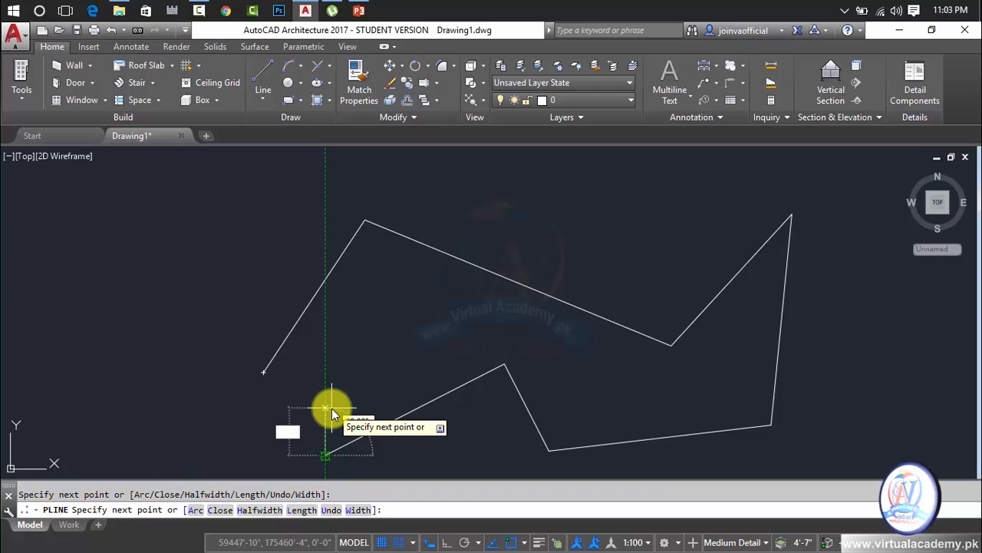
type("c")
key("Return")
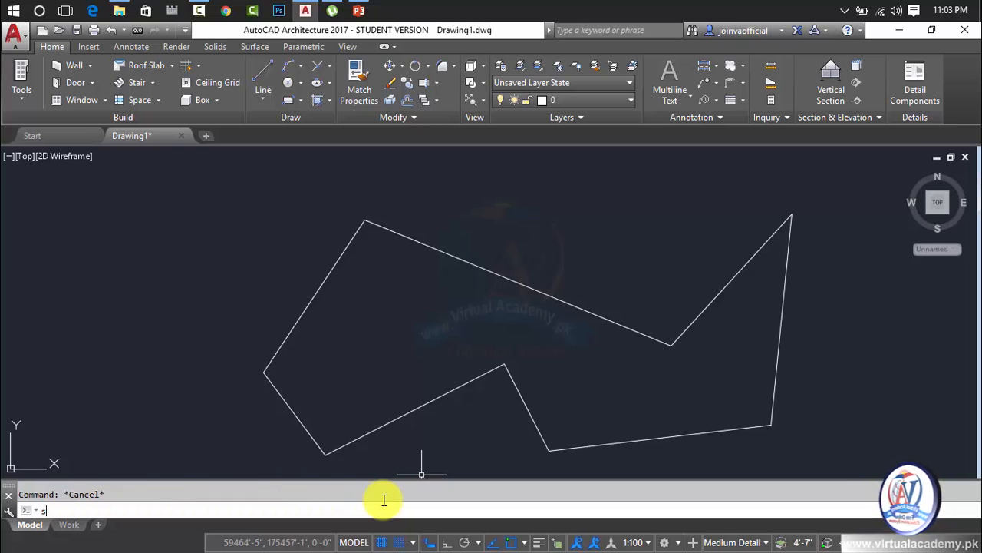
left_click(348, 364)
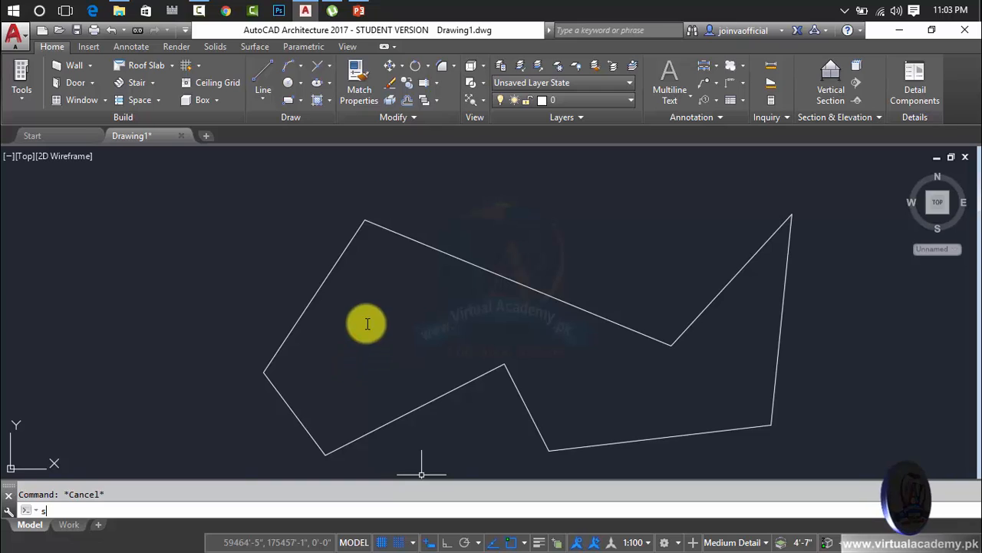
type("pl")
key("Escape")
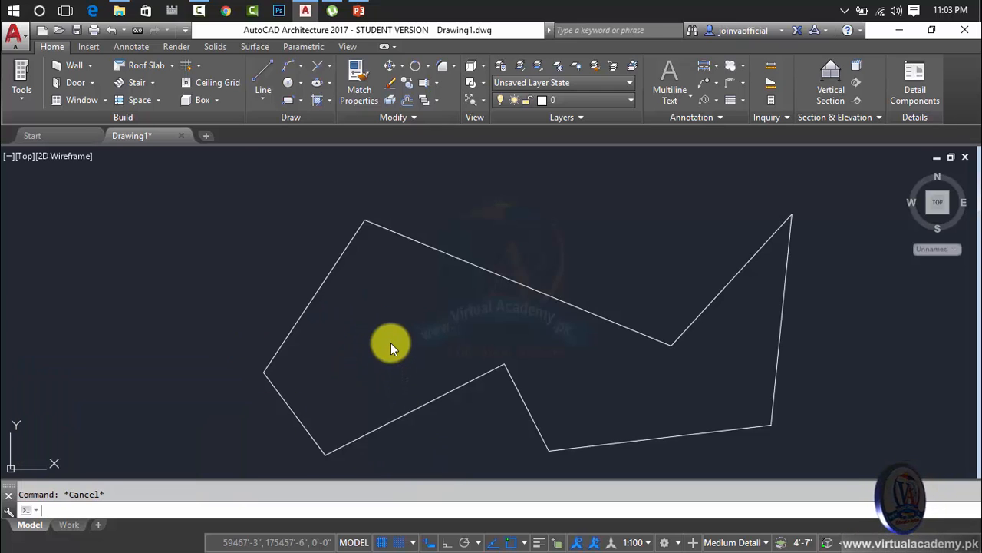
Step: Convert the closed eight-vertex polyline into a spline using the Object option of the Spline command
type("spl")
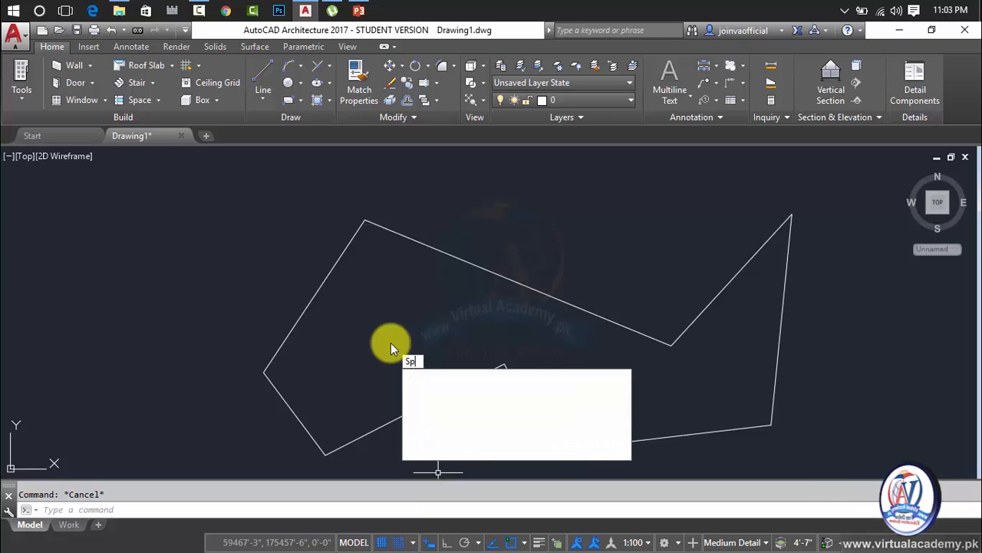
key("Return")
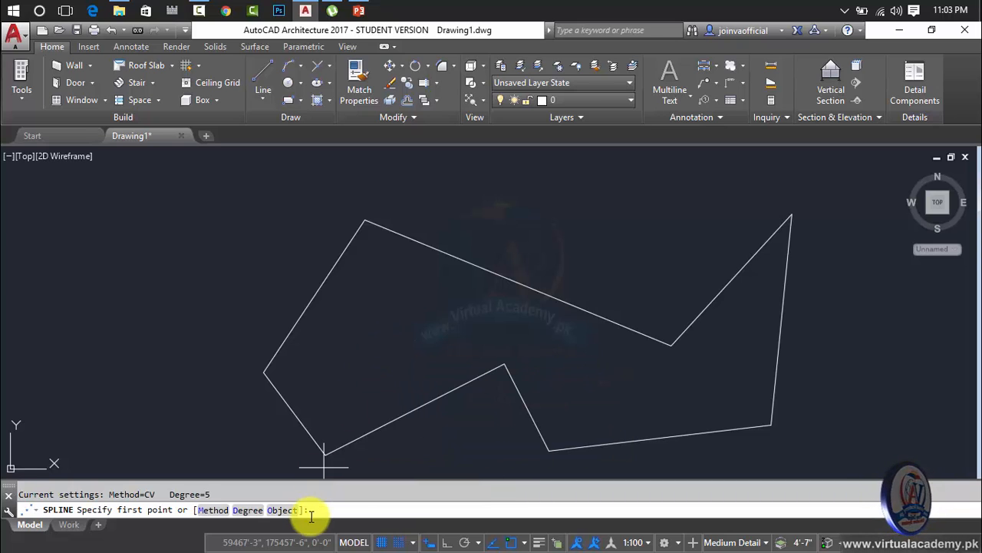
left_click(285, 509)
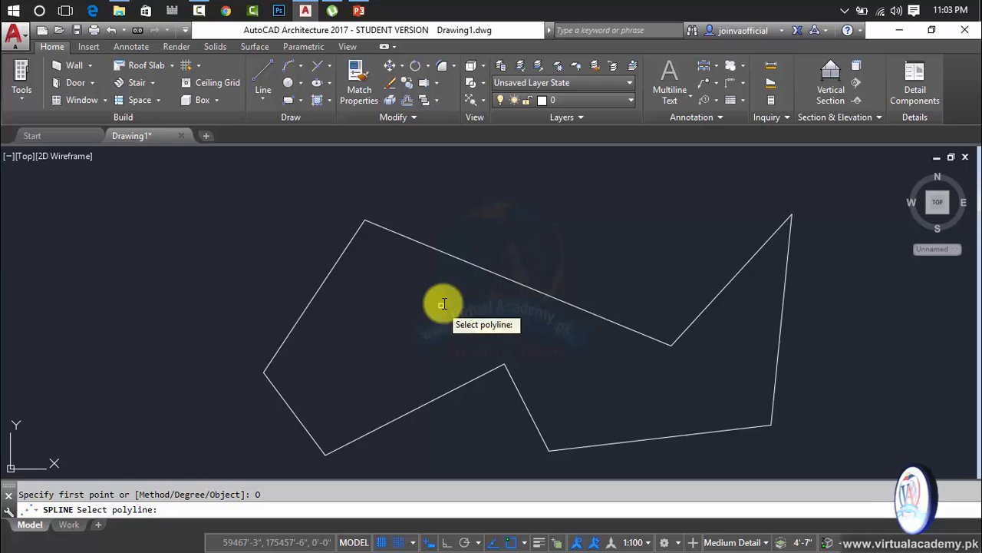
left_click(488, 270)
right_click(516, 230)
right_click(524, 239)
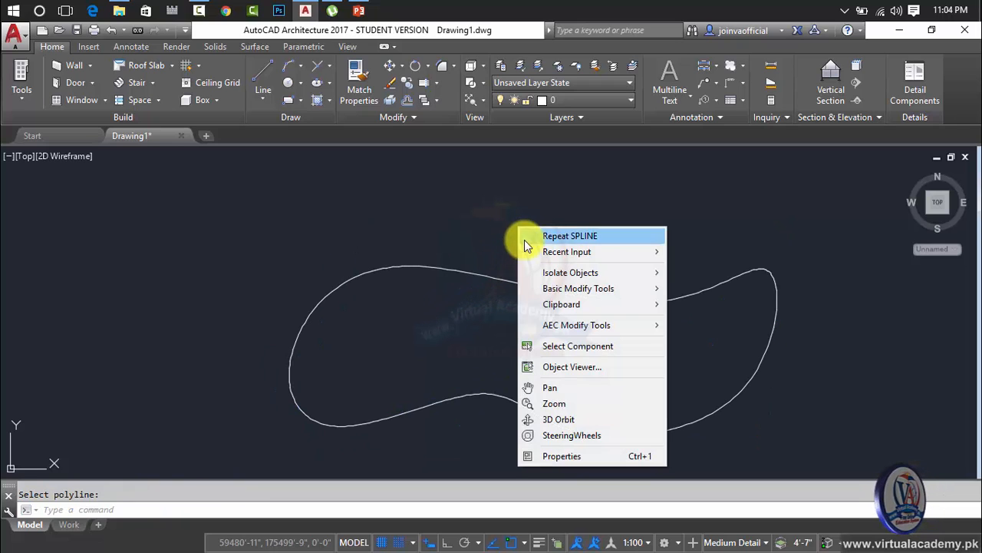
left_click(436, 347)
left_click(452, 329)
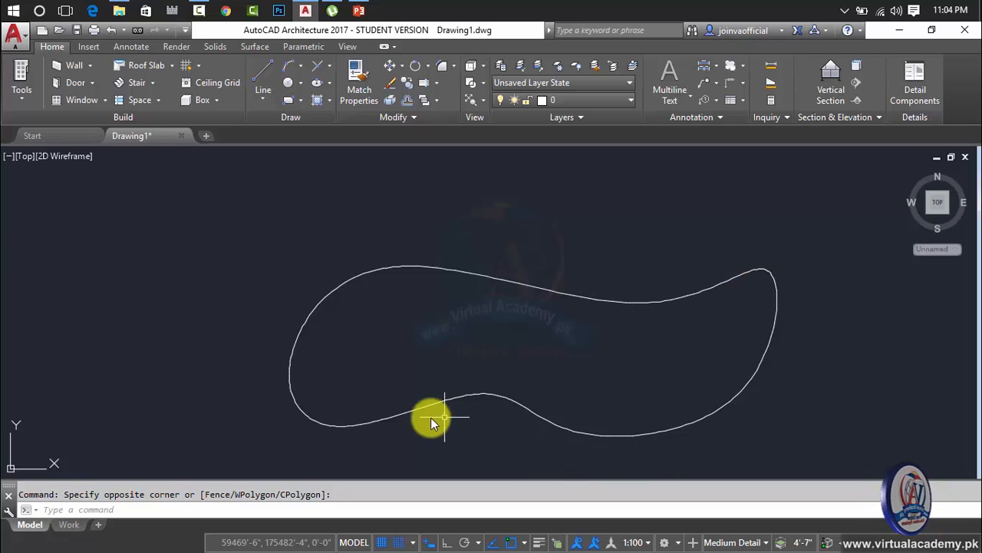
Step: Select the wavy closed spline to show its control frame, and erase it
left_click(613, 292)
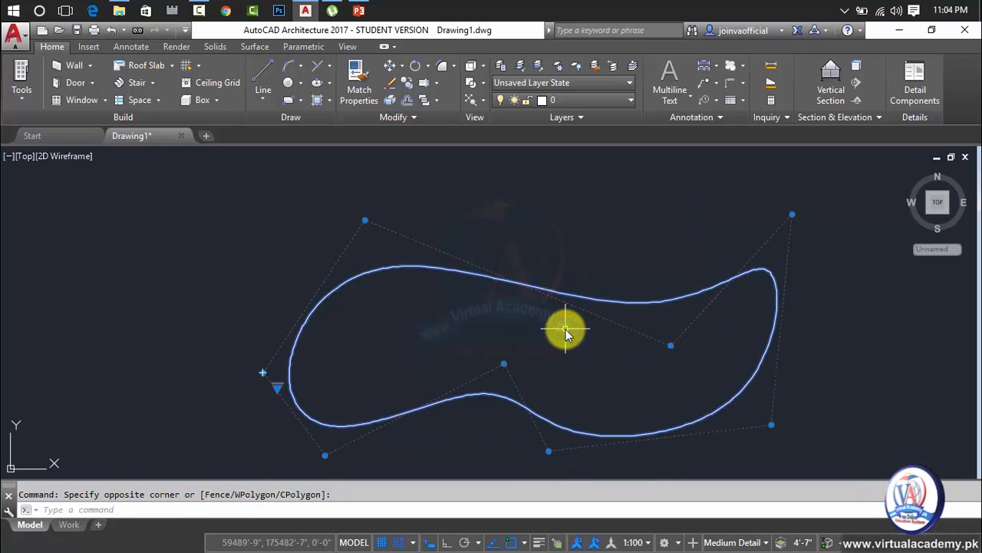
key("Delete")
key("Escape")
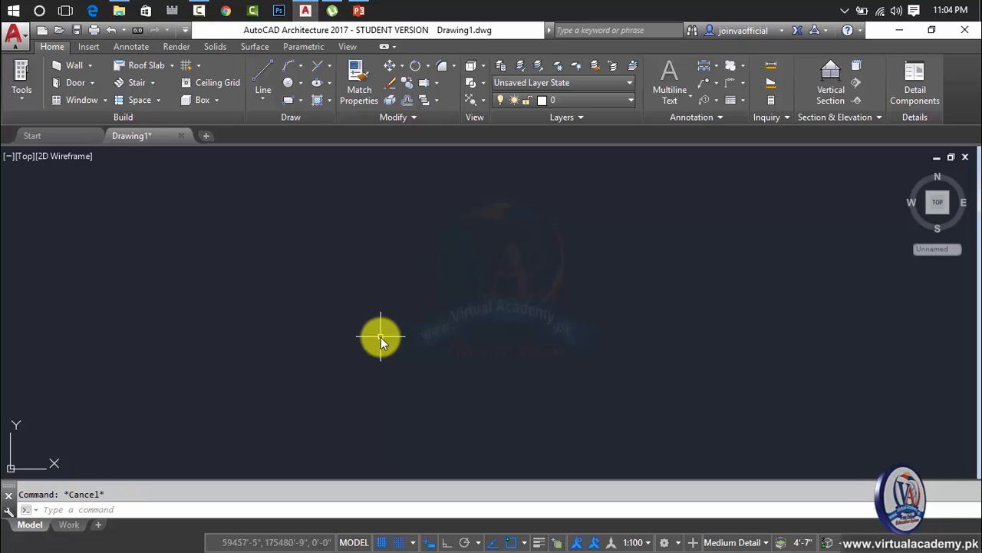
Step: Start a spline with the Fit method, give it a start tangency sloping up to the right, and add the first fit points
type("SPL")
key("Return")
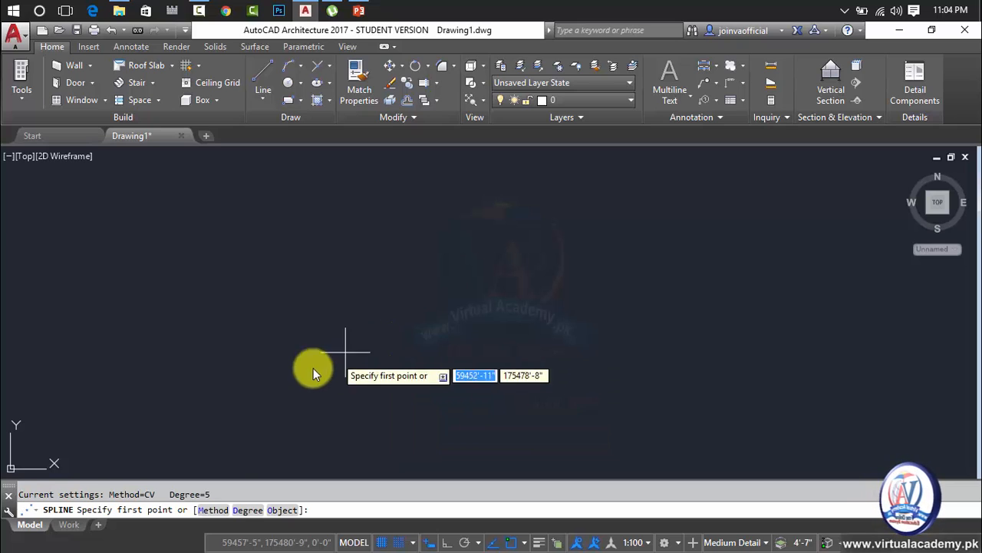
left_click(206, 510)
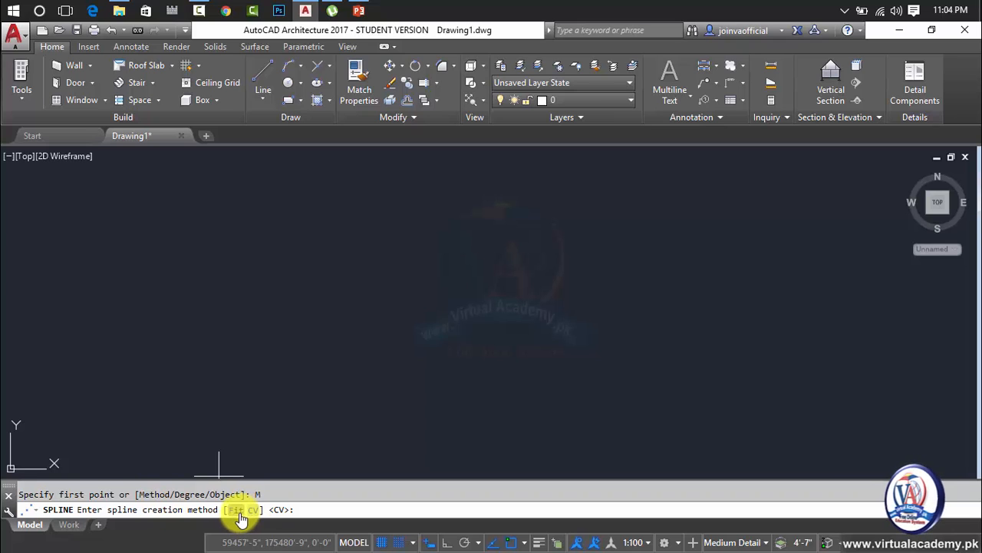
left_click(237, 511)
left_click(251, 353)
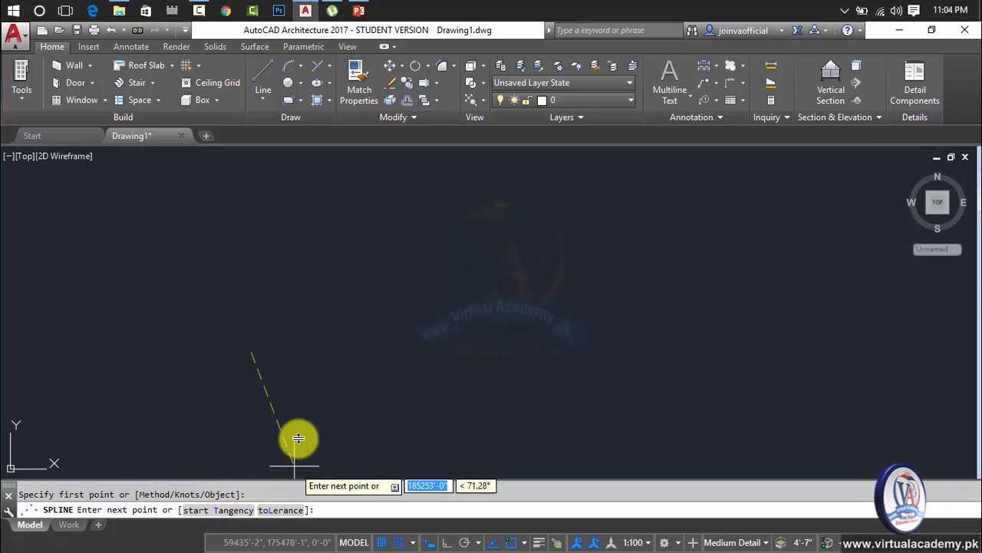
left_click(222, 513)
left_click(285, 328)
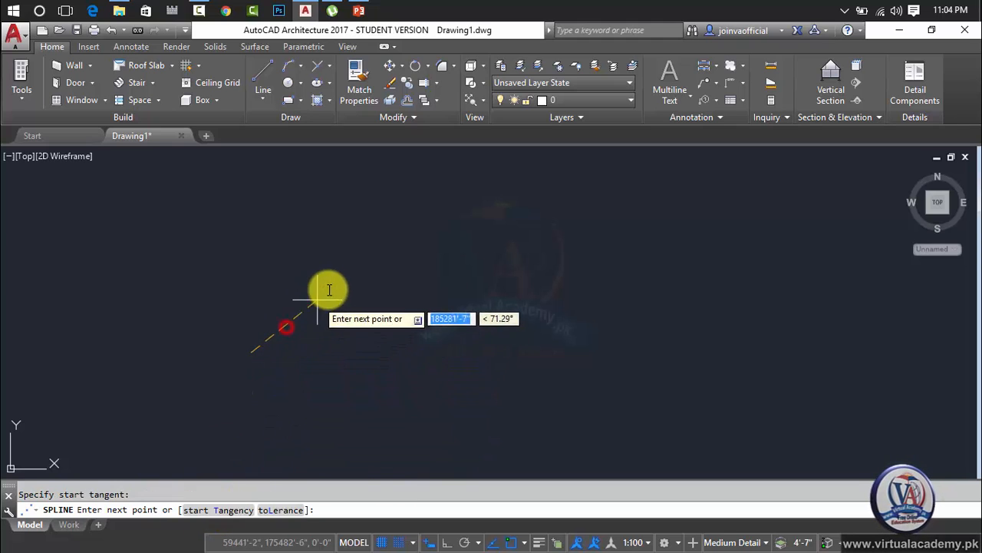
left_click(385, 220)
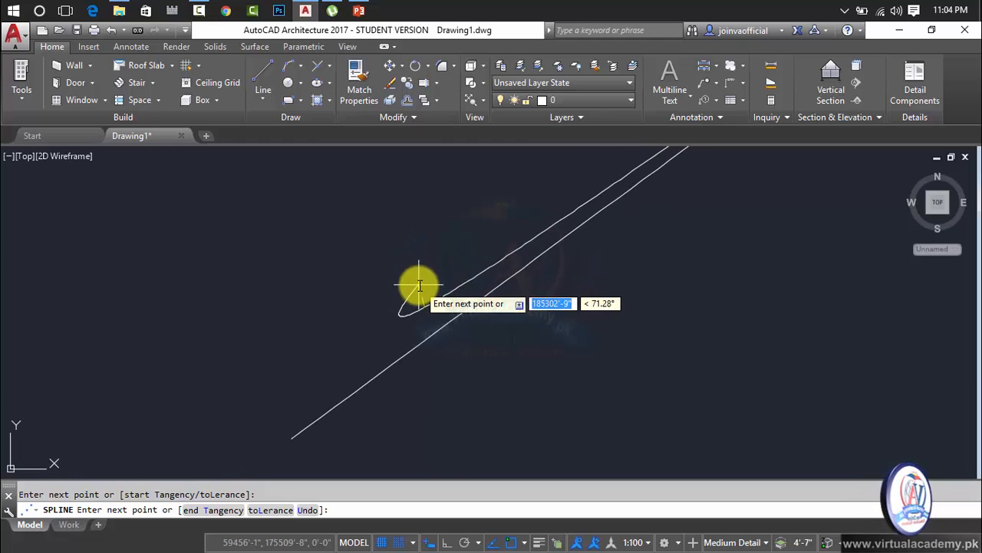
left_click(417, 283)
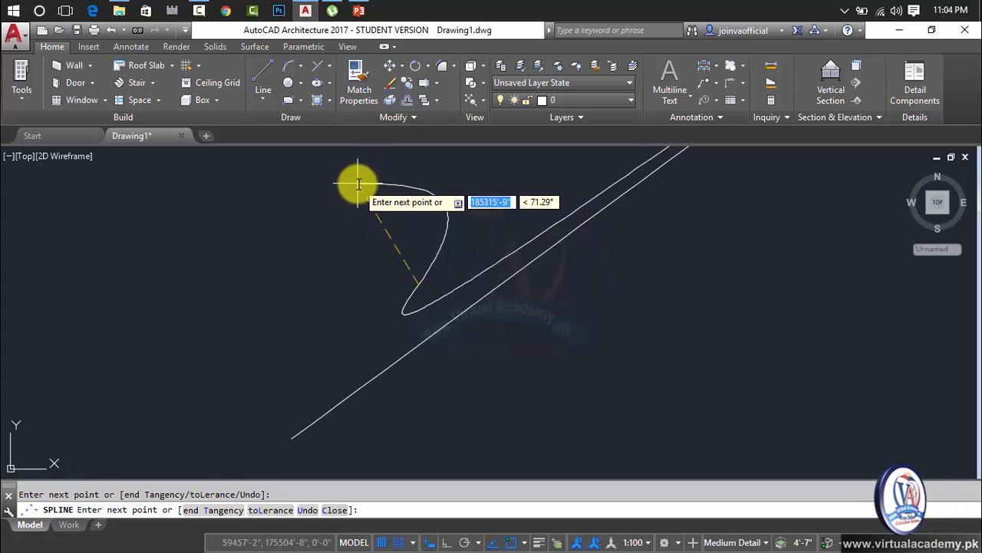
Step: Add two more fit points to the spline and accept the fit tolerance of 0
scroll(405, 401, "up", 2)
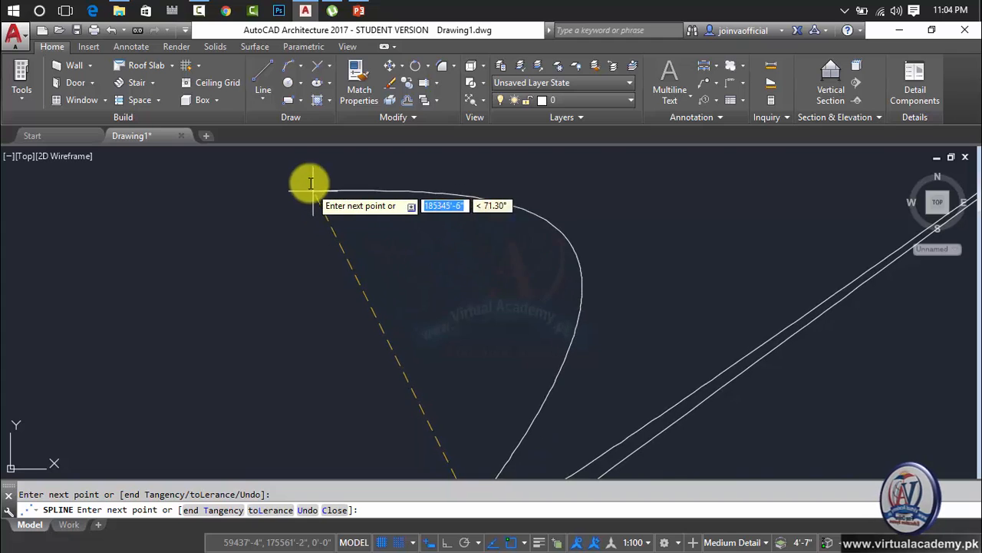
left_click(435, 363)
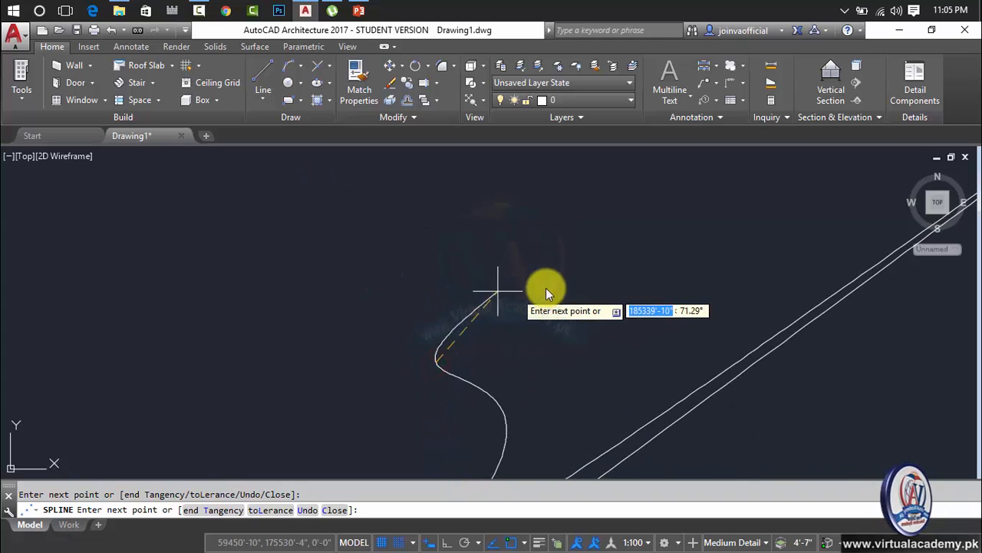
left_click(602, 199)
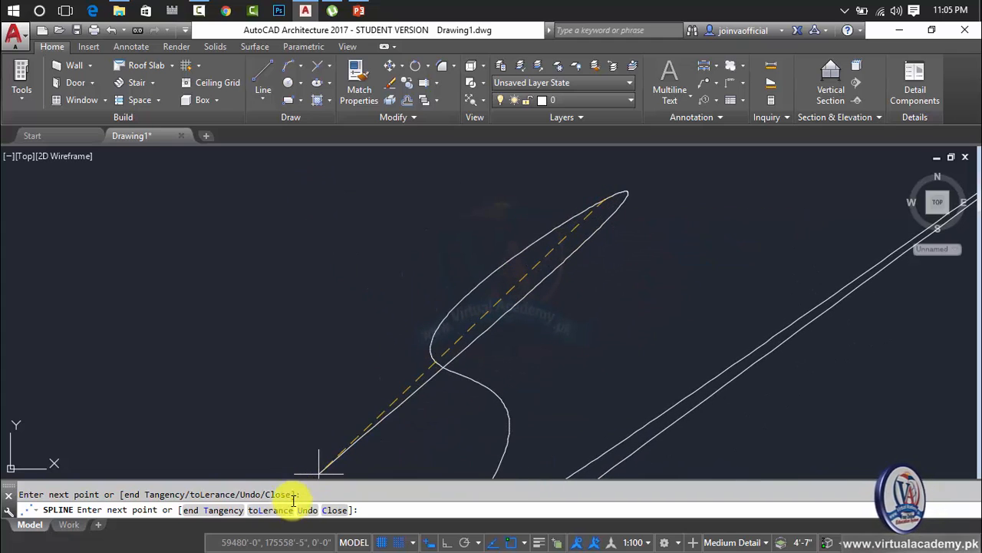
left_click(268, 510)
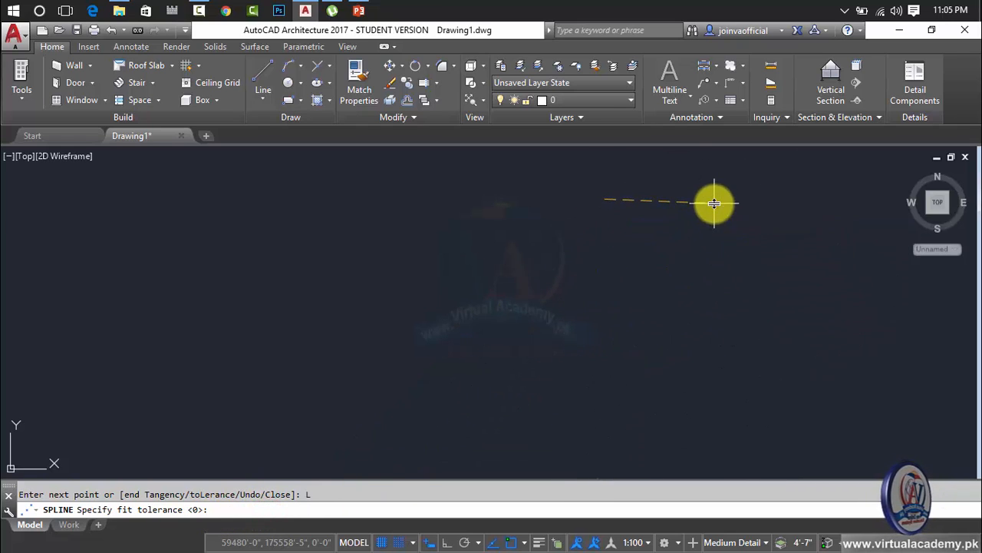
key("Return")
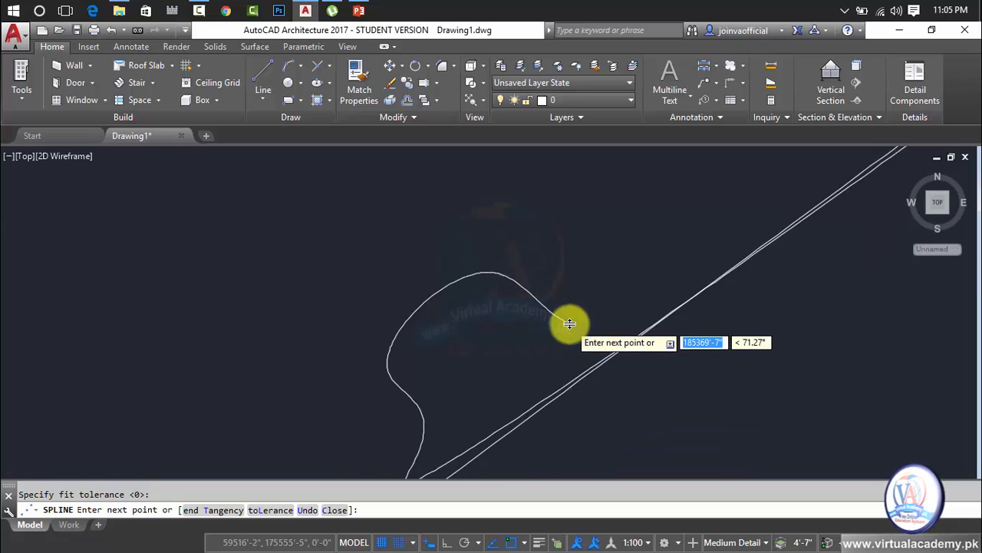
Step: Extend the spline with five more fit points in a zigzag running up to the right
left_click(466, 267)
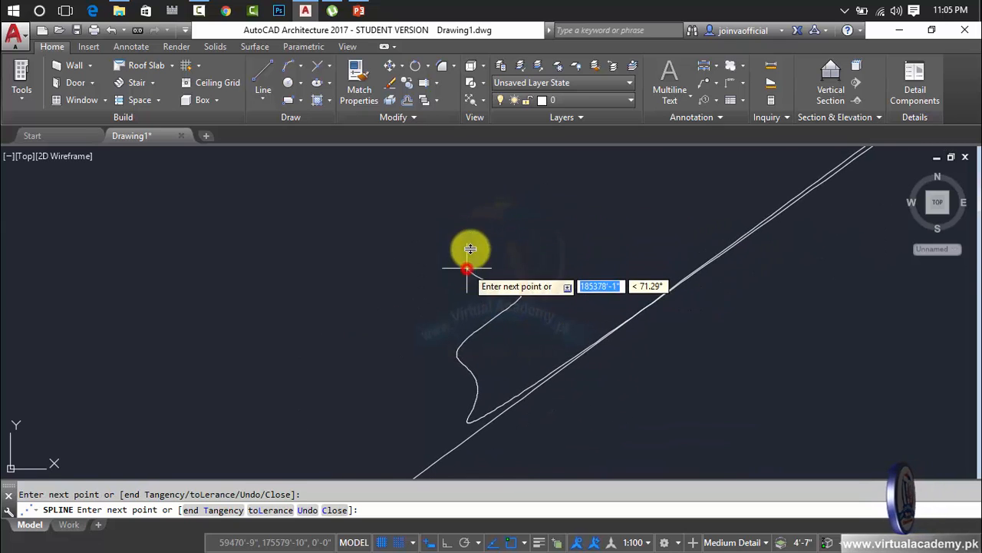
left_click(572, 266)
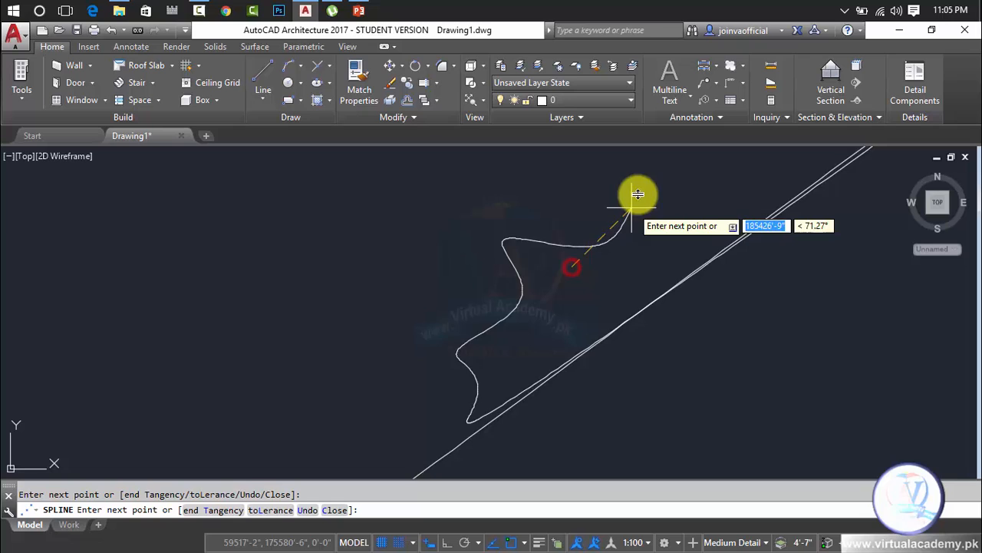
left_click(543, 204)
left_click(591, 165)
left_click(659, 205)
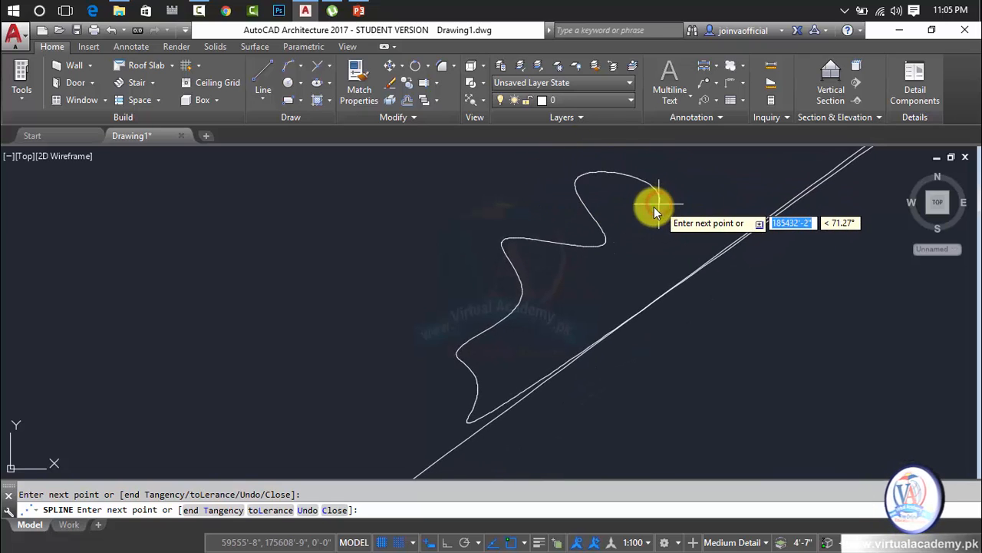
Step: Remove the latest fit points one by one with the Undo option of the Spline command
left_click(313, 511)
left_click(312, 512)
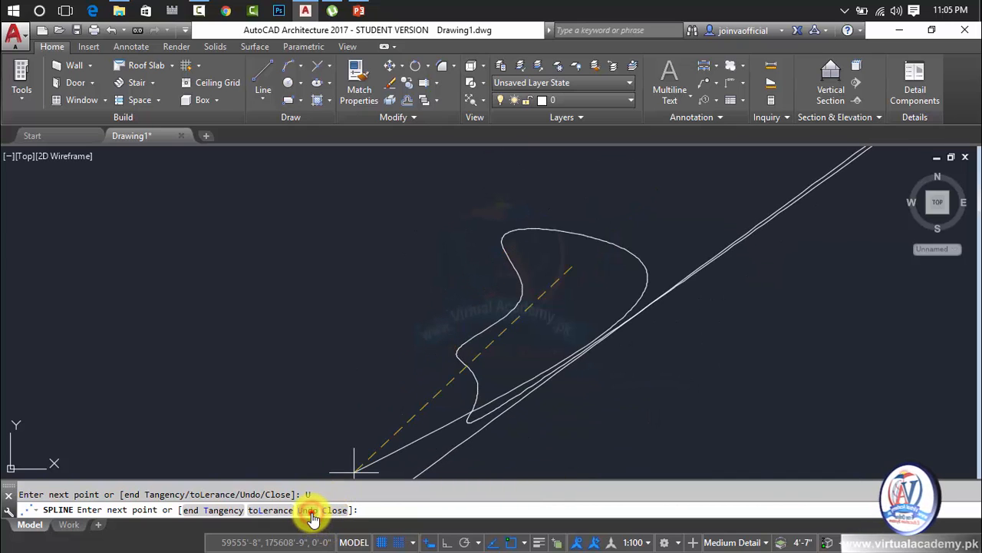
left_click(311, 511)
left_click(312, 511)
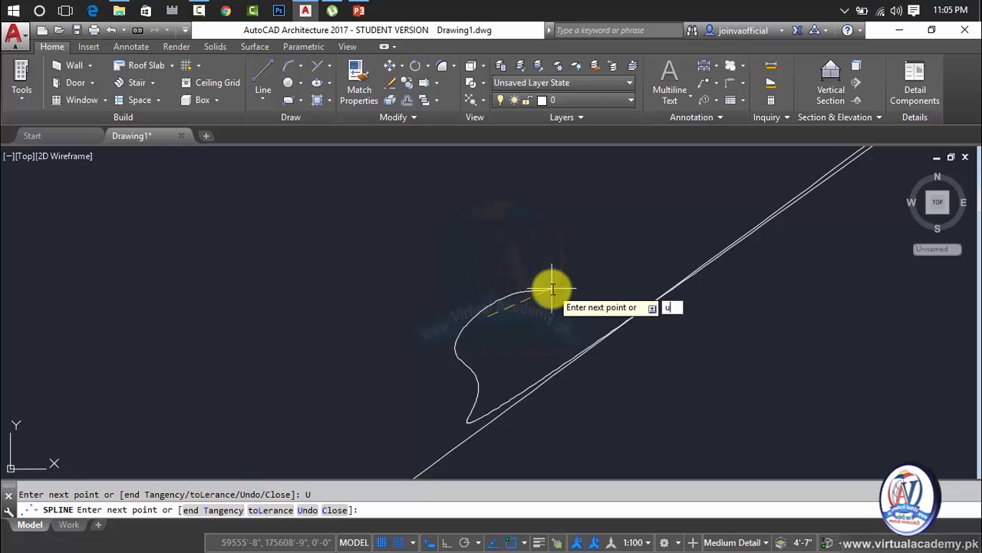
key("Return")
key("Return")
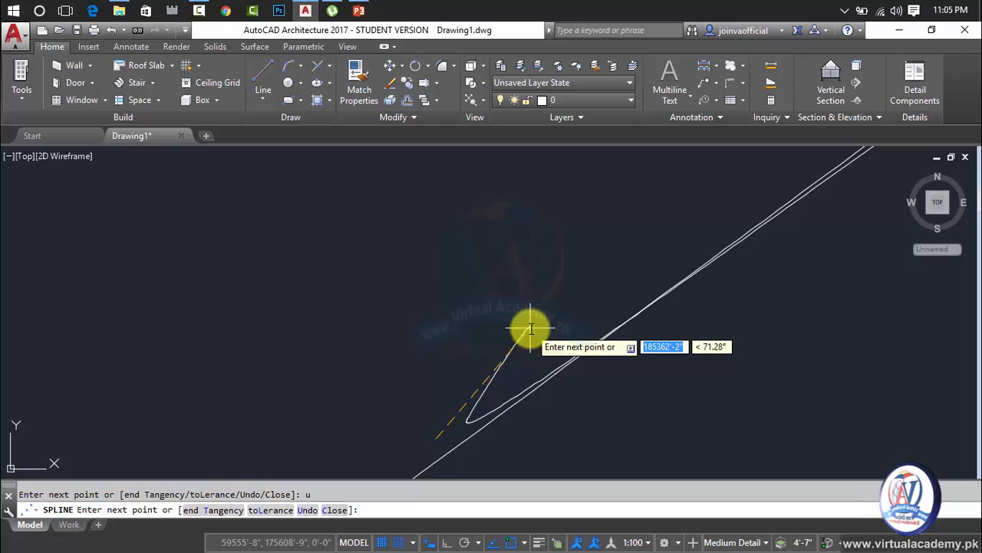
Step: Close the fit spline with the Close option and bring the whole loop into view
type("c")
key("Return")
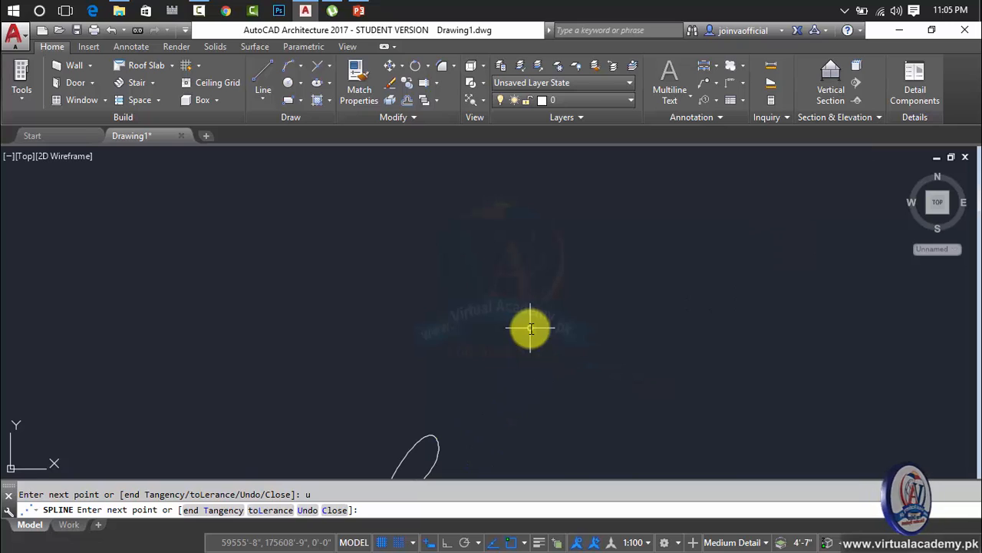
scroll(526, 353, "down", 5)
scroll(498, 393, "up", 5)
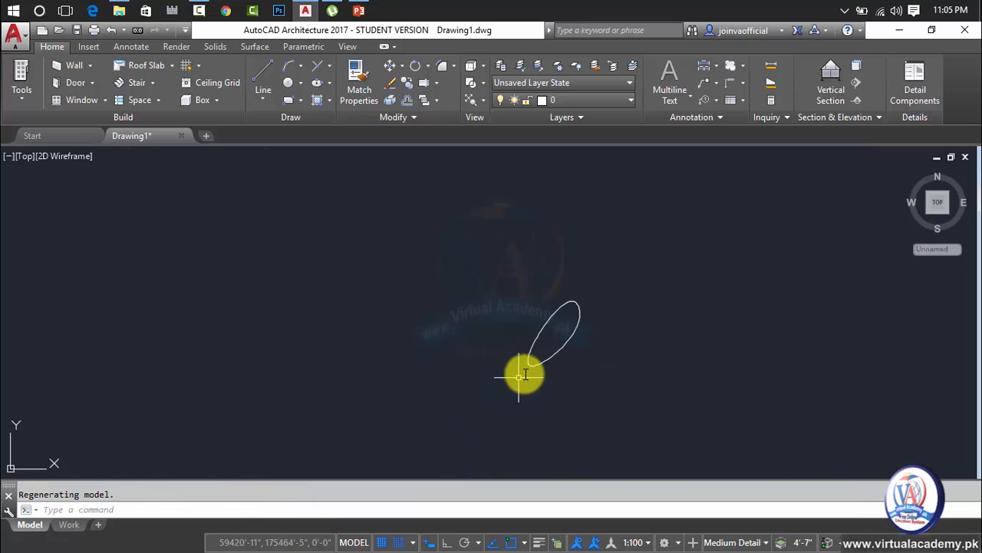
Step: Delete the closed spline loop from the drawing
left_click(643, 223)
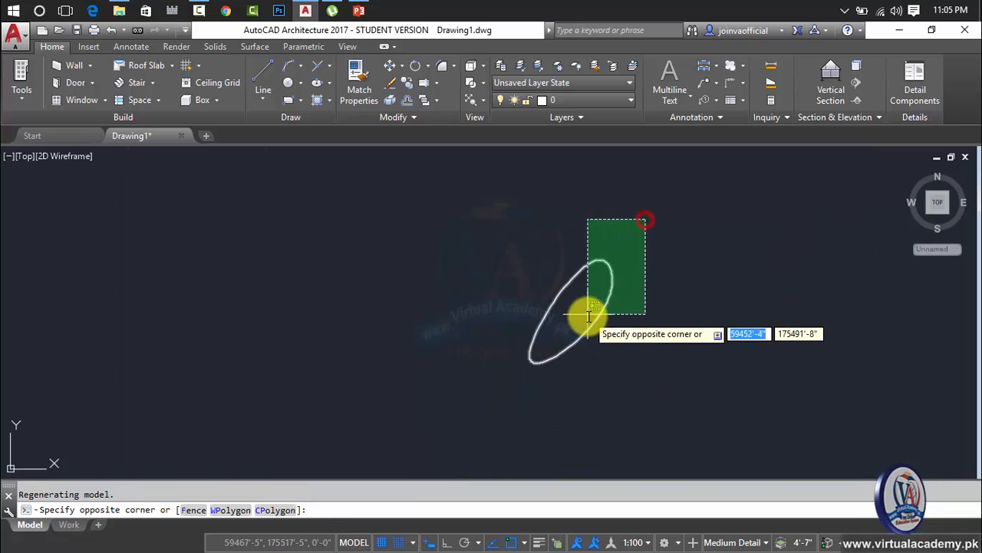
left_click(588, 316)
key("Delete")
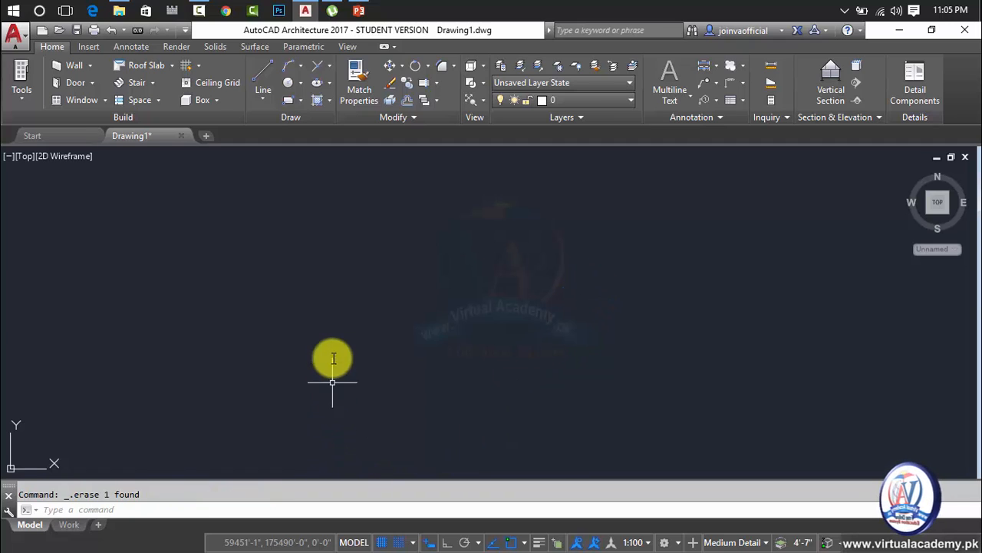
Step: Start a Ray from a point near the middle of the empty drawing area and try 5' as its through-point distance
left_click(263, 101)
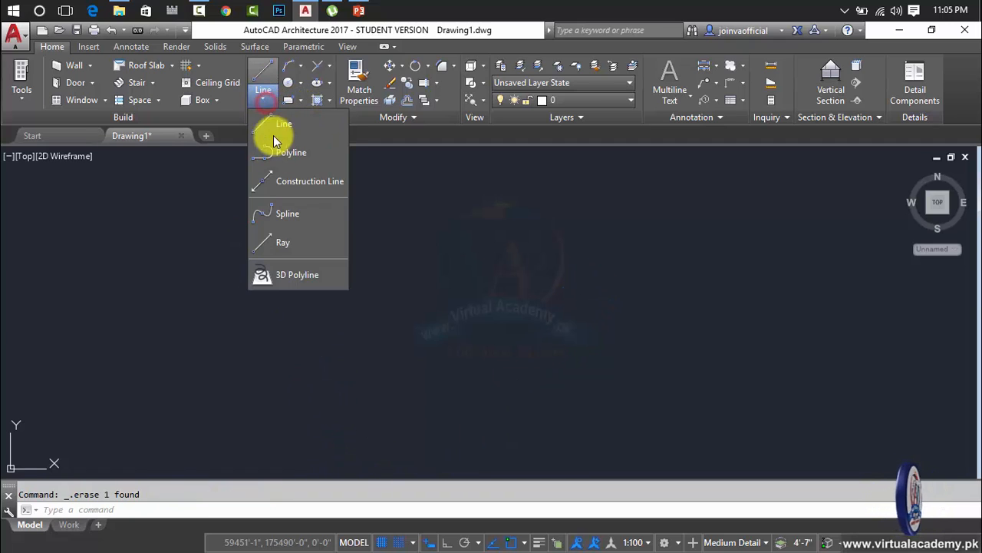
left_click(284, 245)
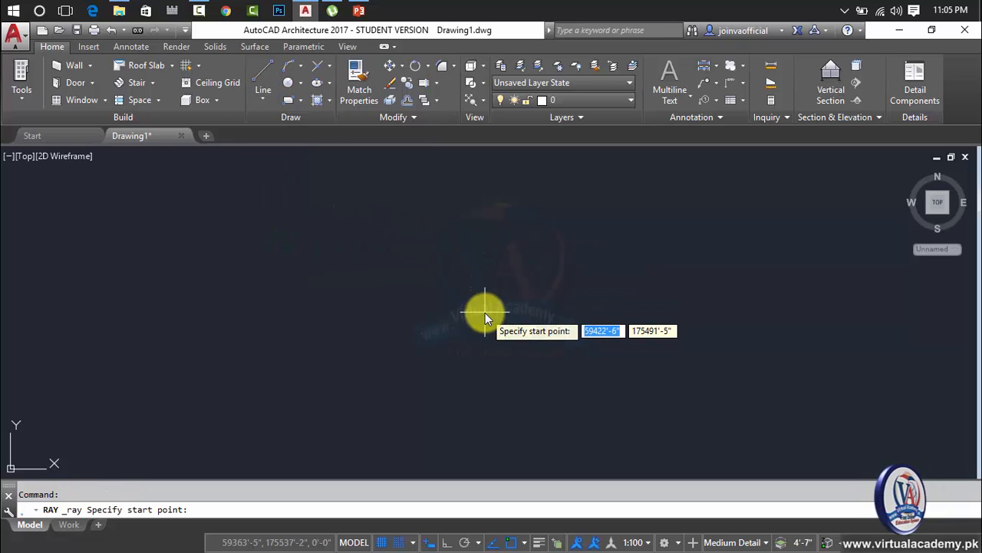
left_click(435, 329)
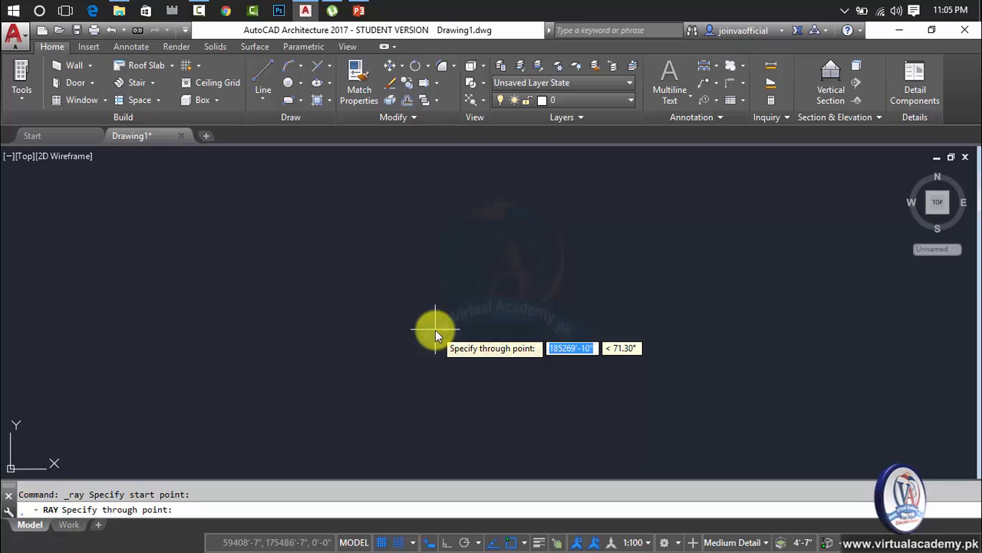
type("5")
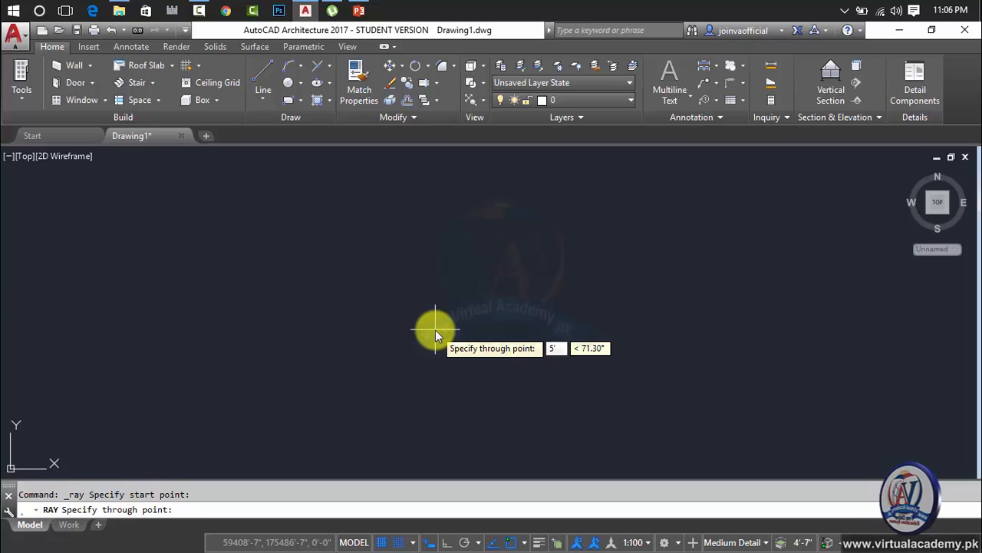
key("Return")
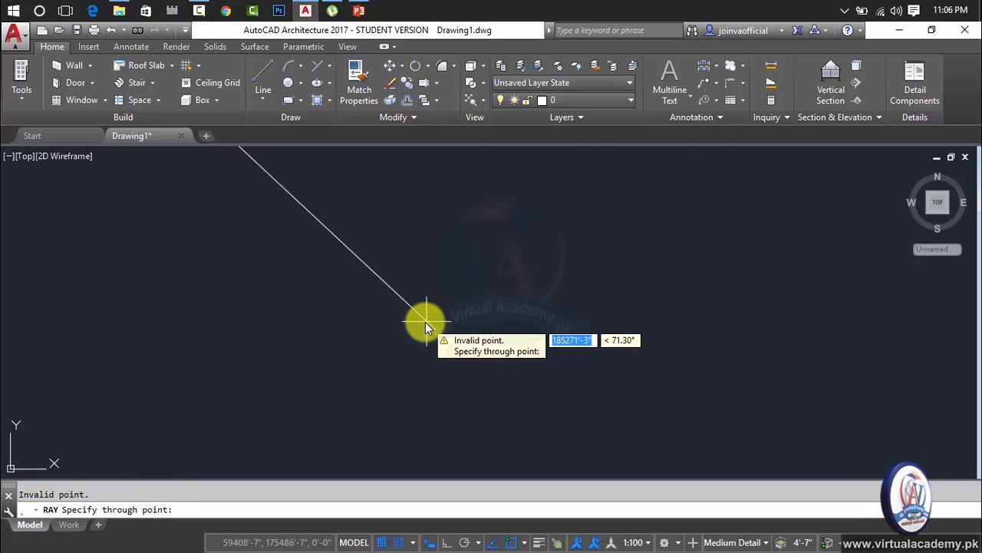
Step: Draw a fan of ten rays all the way around the common start point by placing through points close to it
left_click(427, 321)
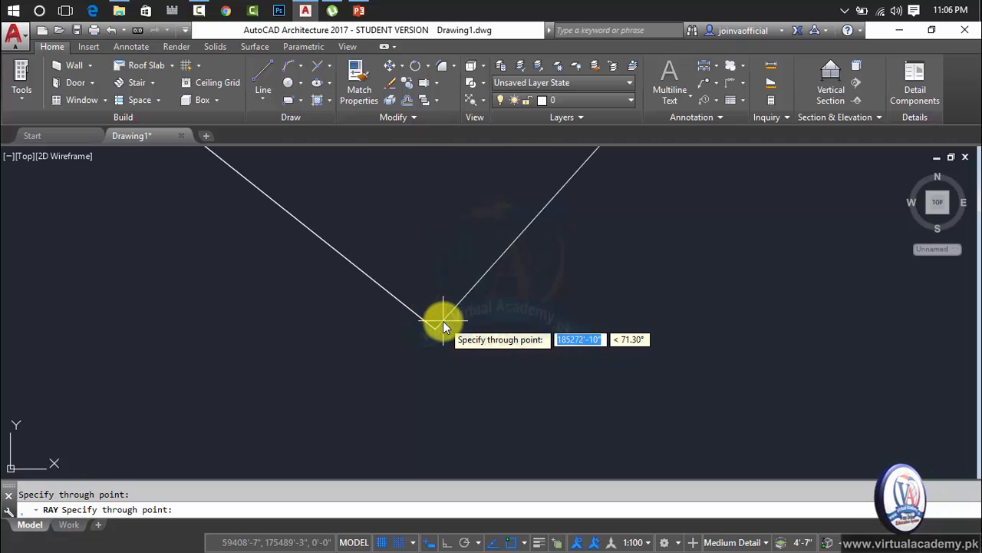
left_click(428, 308)
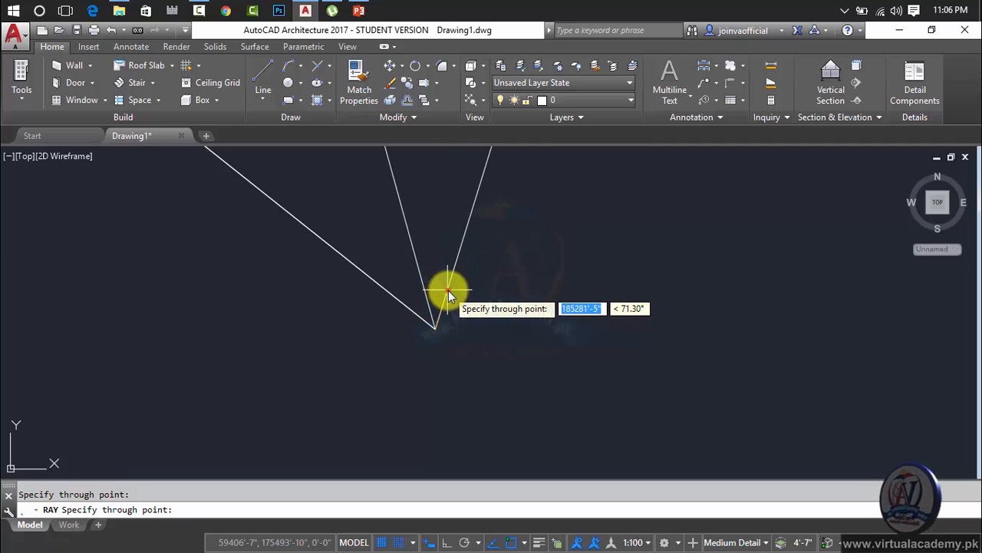
left_click(448, 290)
left_click(465, 299)
left_click(478, 319)
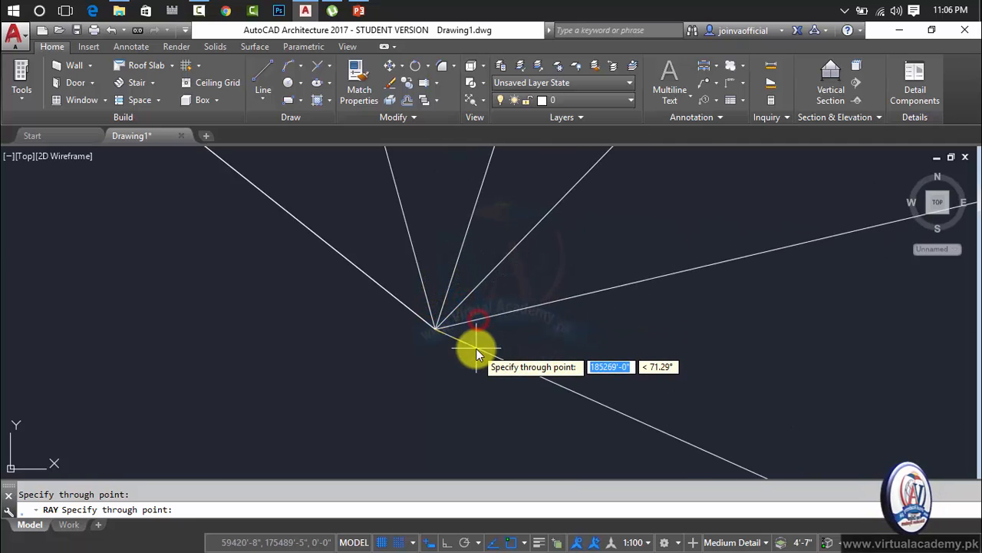
left_click(476, 350)
left_click(451, 358)
left_click(425, 352)
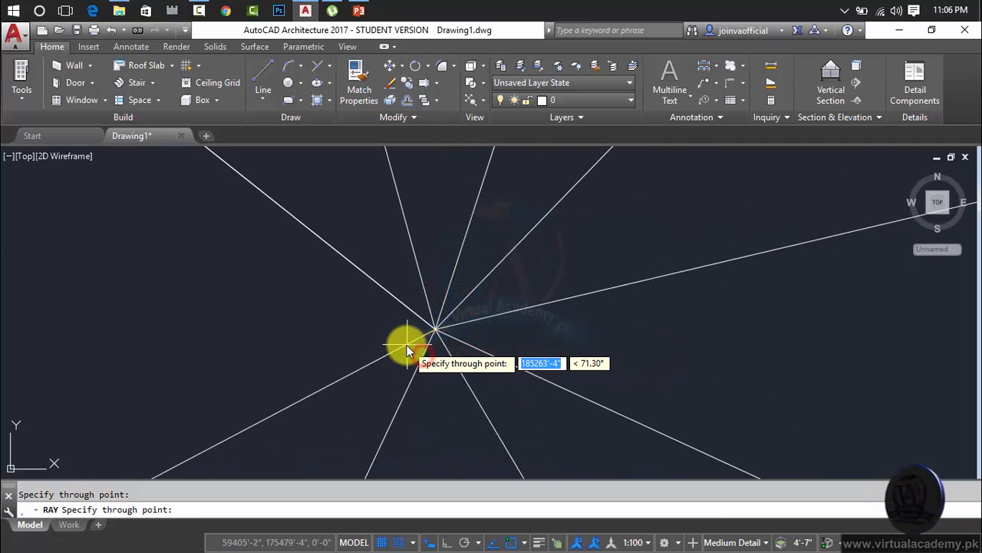
left_click(406, 345)
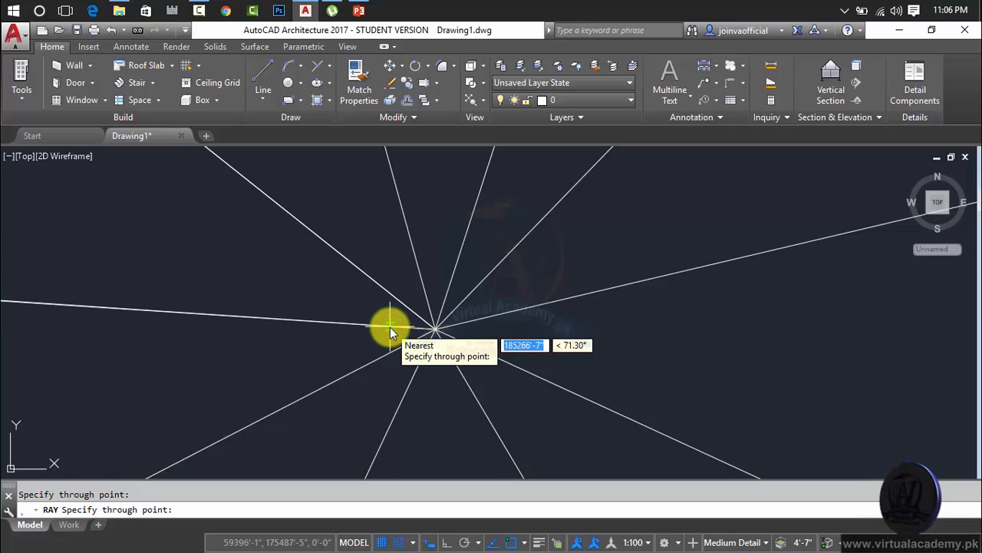
left_click(390, 327)
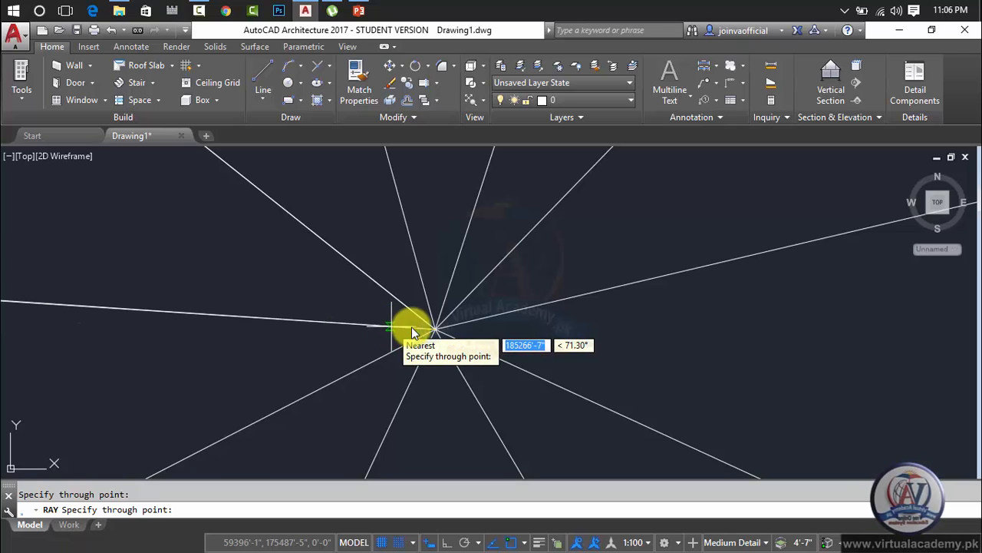
Step: Fill the gaps in the fan with more rays, using through points farther out on all sides of the start point
left_click(521, 284)
left_click(318, 296)
left_click(364, 236)
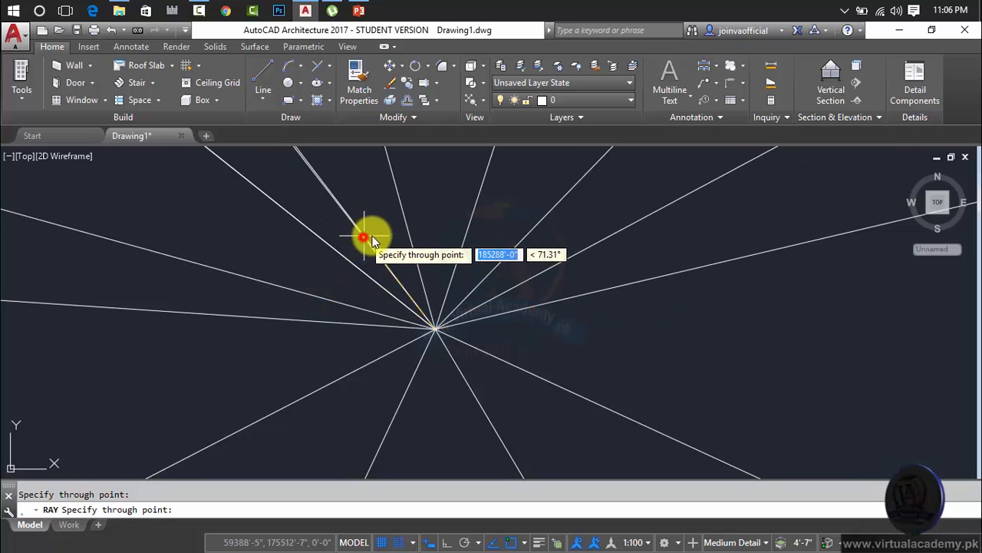
left_click(453, 221)
left_click(522, 221)
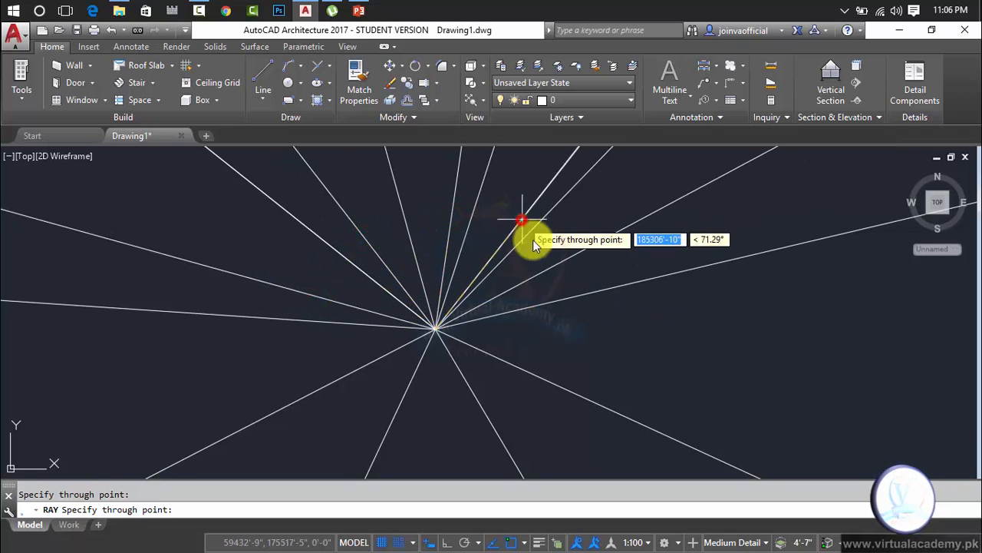
left_click(607, 362)
left_click(353, 427)
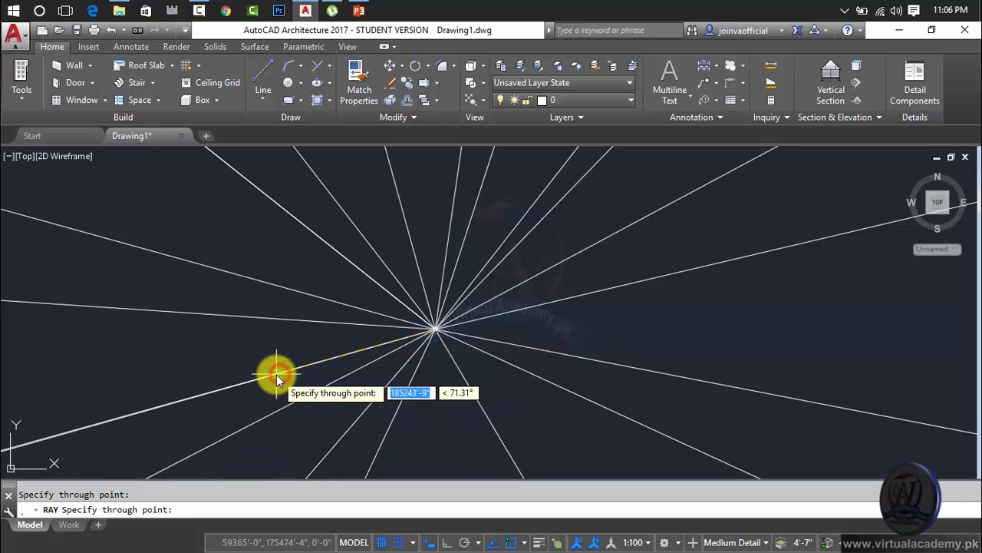
Step: Add rays with through-point distances of 20' and 50', place one more slightly below horizontal, and end the Ray command
type("20'")
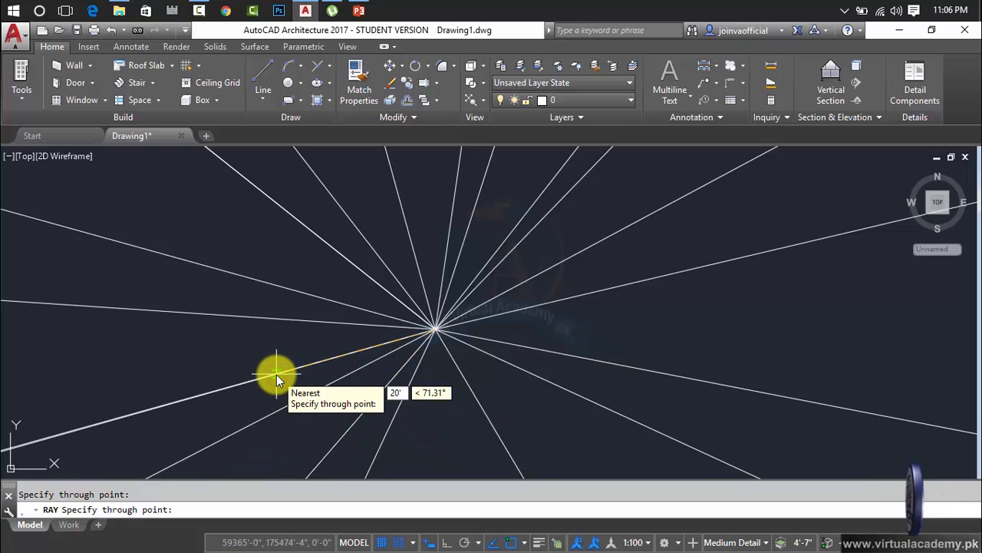
key("Return")
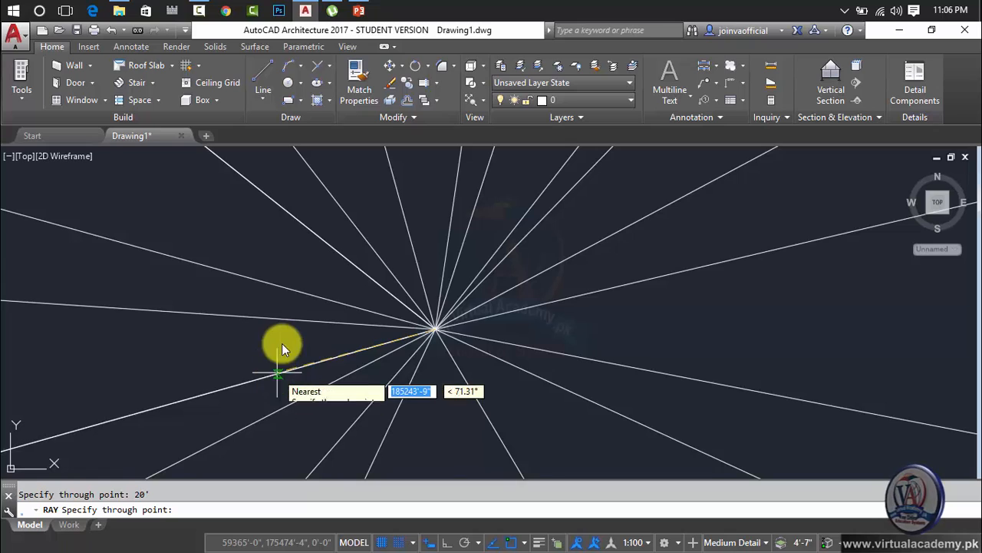
type("50")
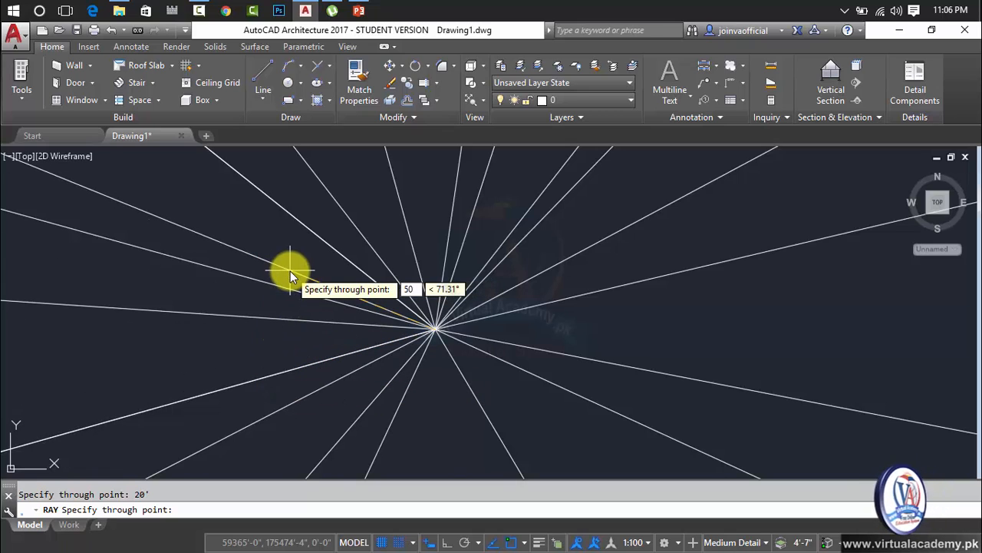
type("'")
key("Return")
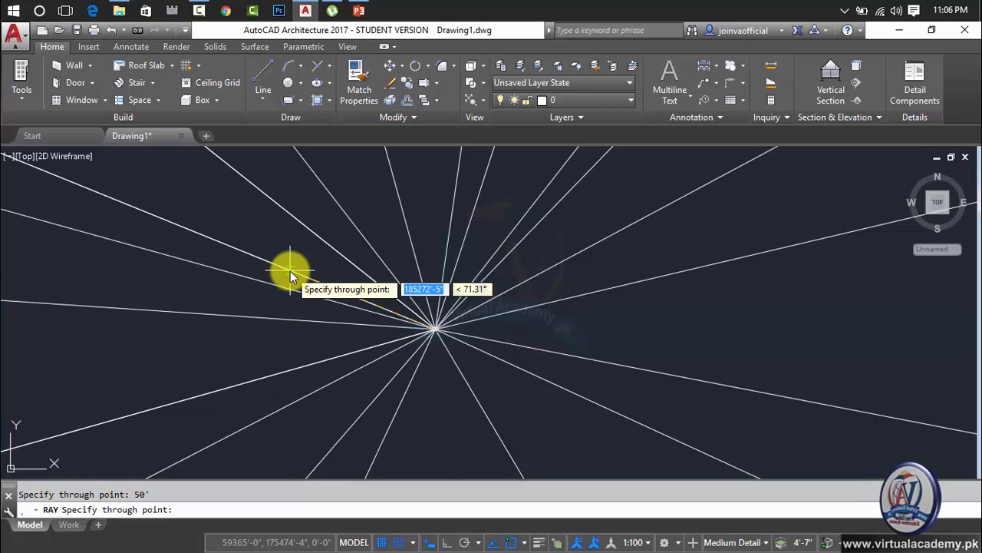
left_click(592, 341)
key("Escape")
left_click(633, 257)
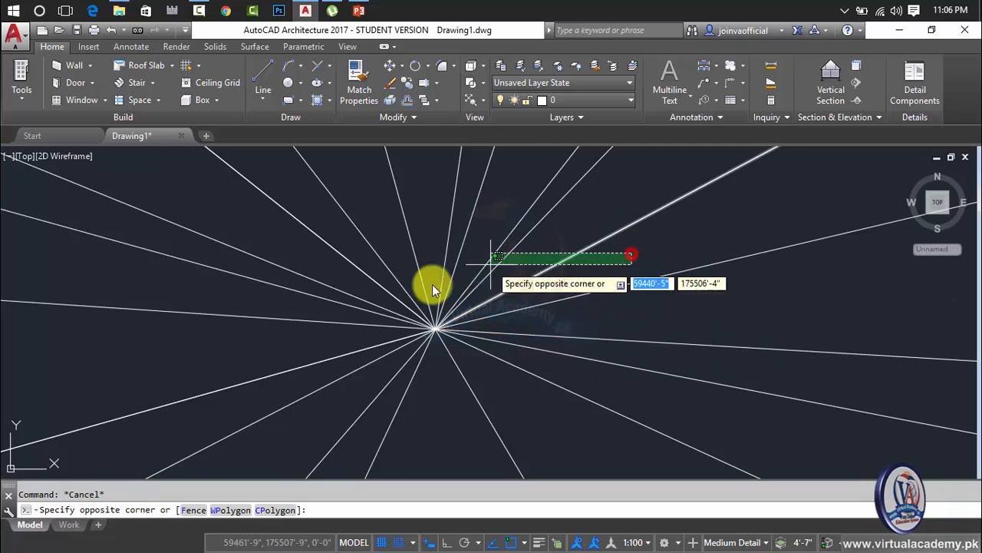
left_click(298, 393)
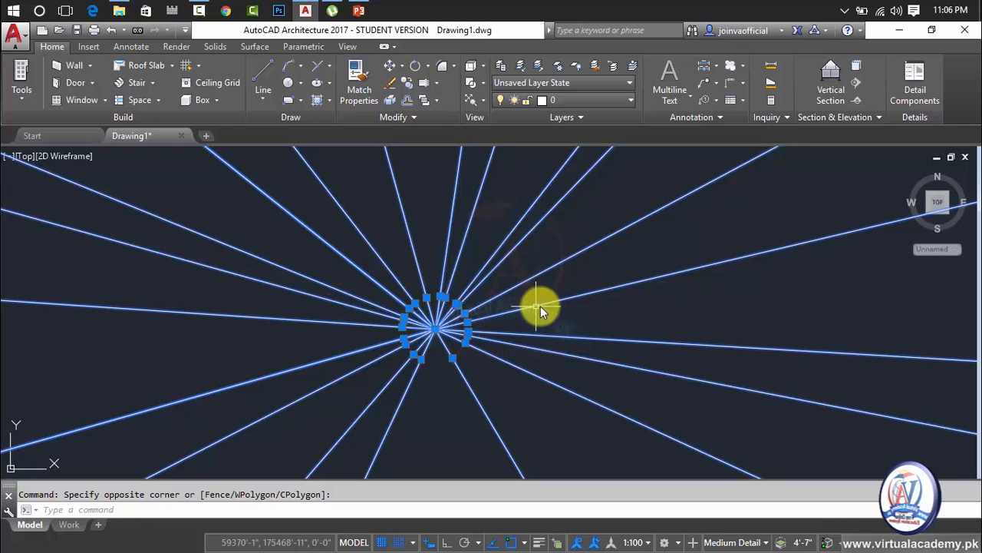
key("Escape")
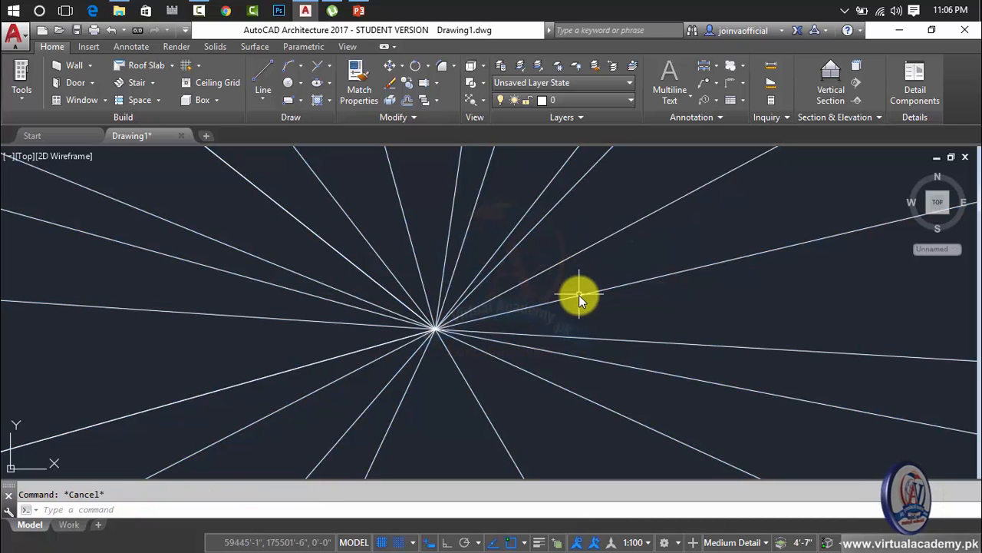
Step: Delete all the rays radiating from the common start point
left_click(585, 258)
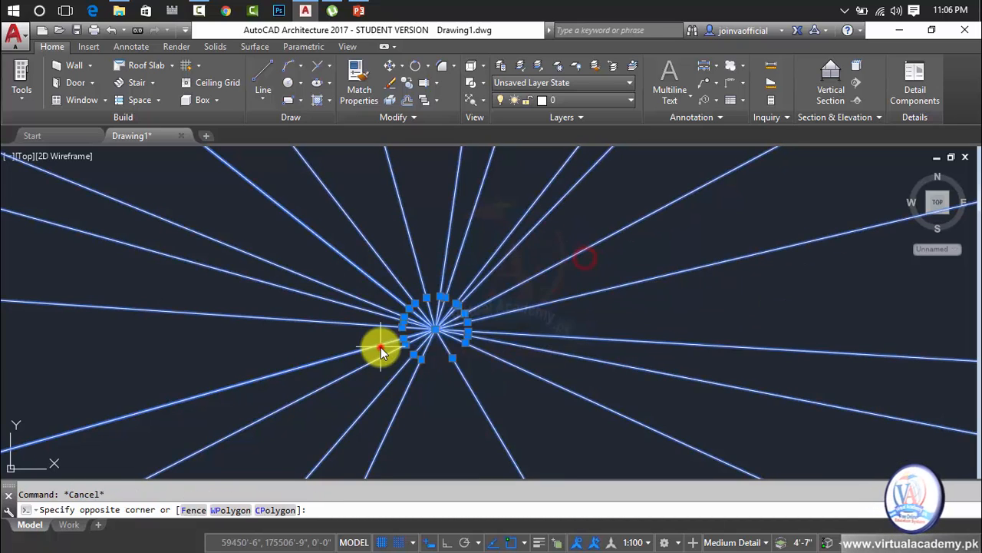
key("Delete")
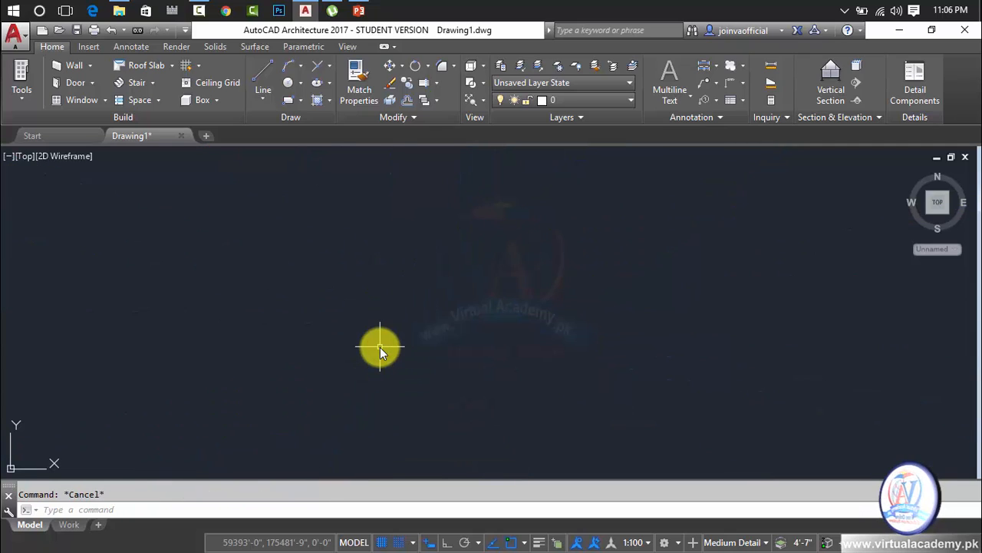
type("RAY")
key("Return")
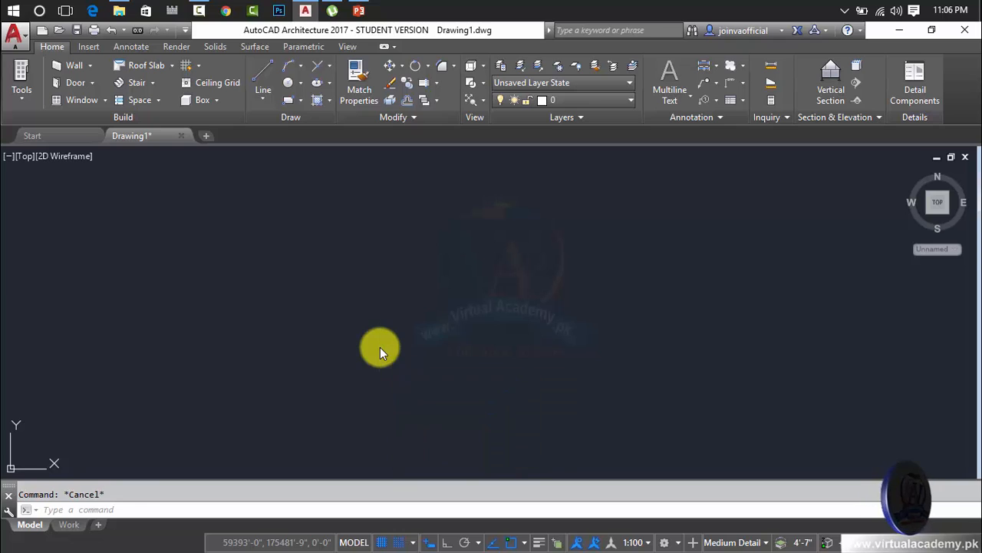
key("Escape")
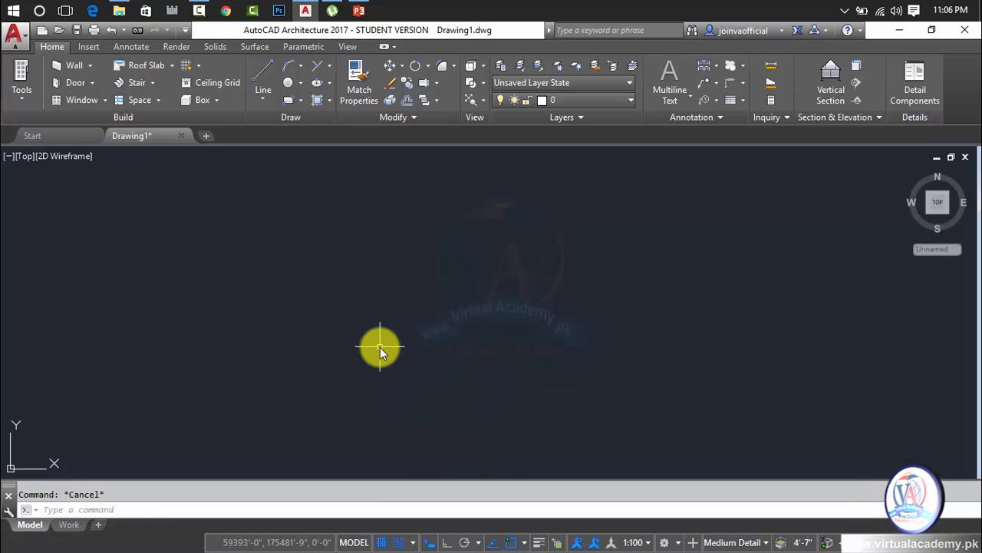
Step: Draw a single, nearly horizontal line 10' long in the empty drawing area
type("l")
key("Return")
left_click(320, 322)
type("10'")
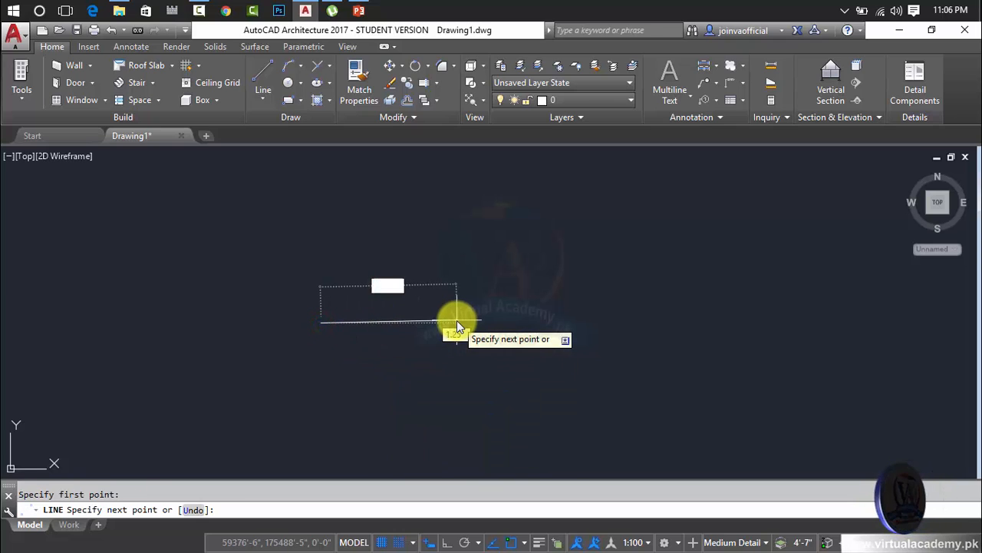
key("Return")
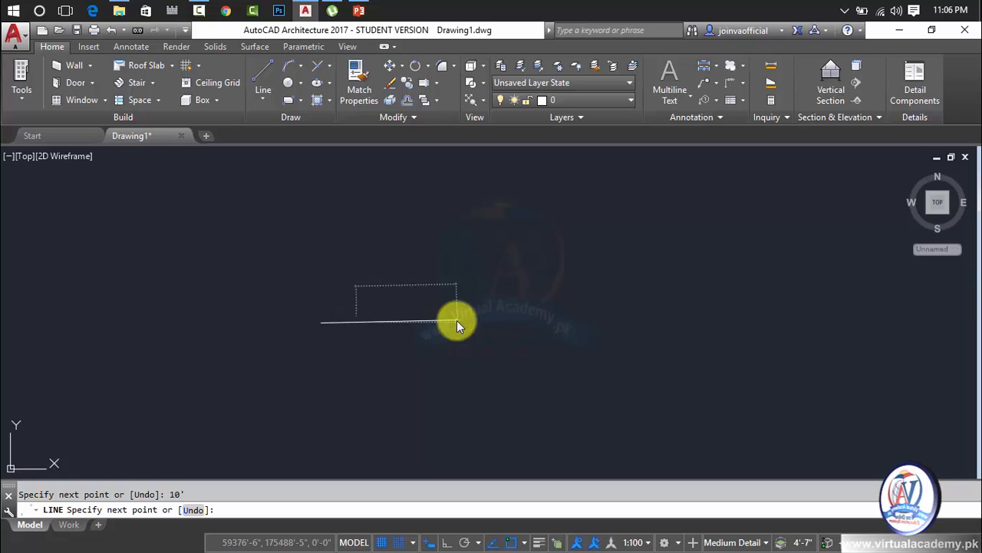
key("Return")
Step: Check the drawing's length type, precision and unit settings with the Units command, and accept them as they are
scroll(327, 322, "up", 8)
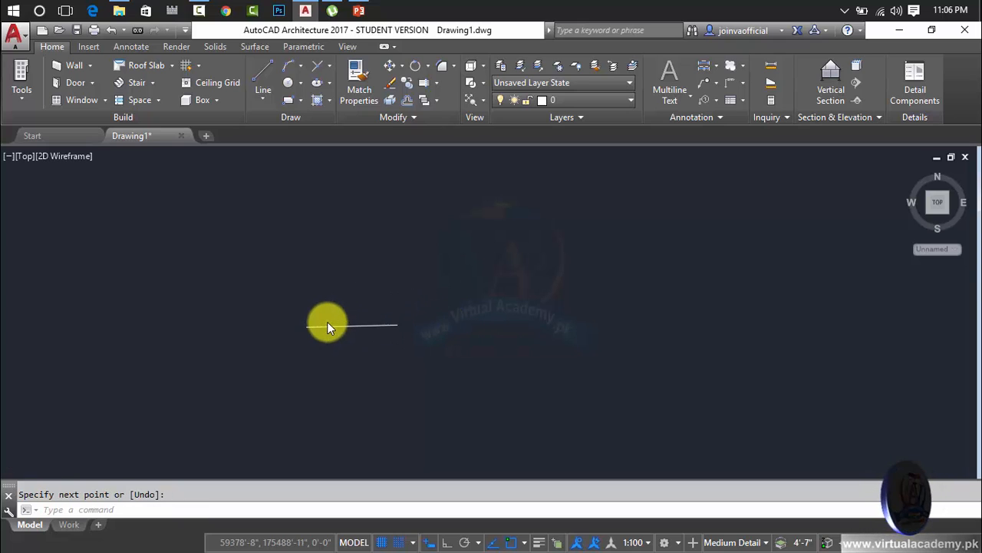
type("u")
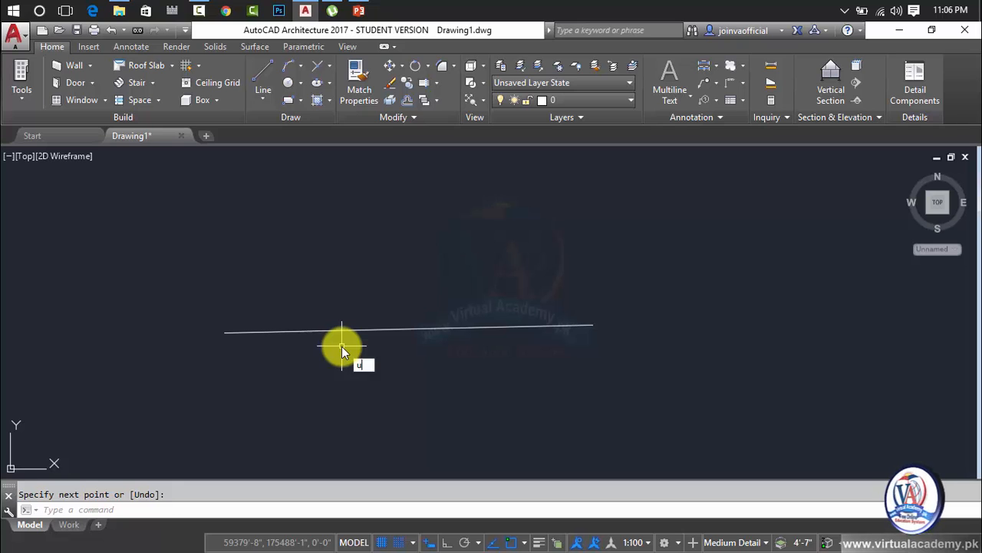
type("un")
key("Return")
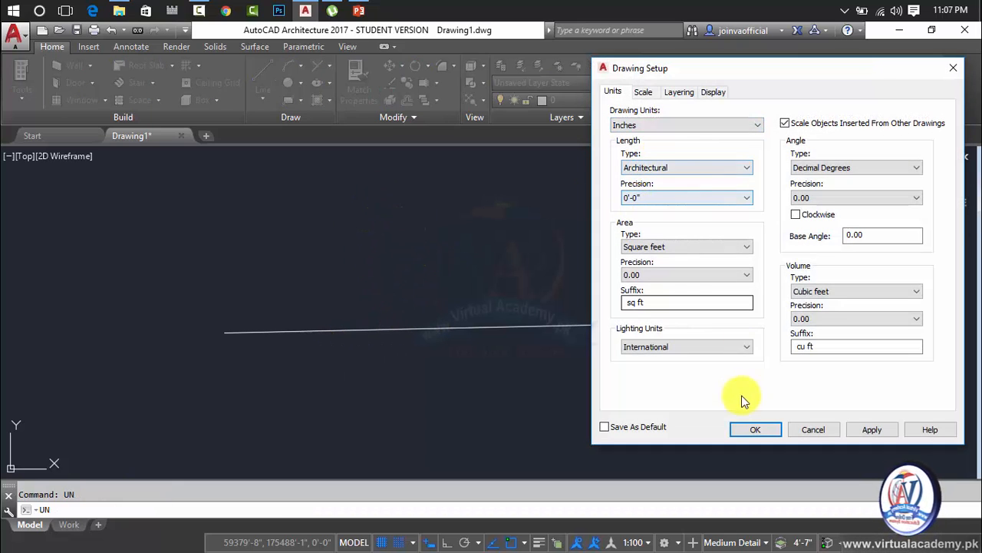
left_click(756, 430)
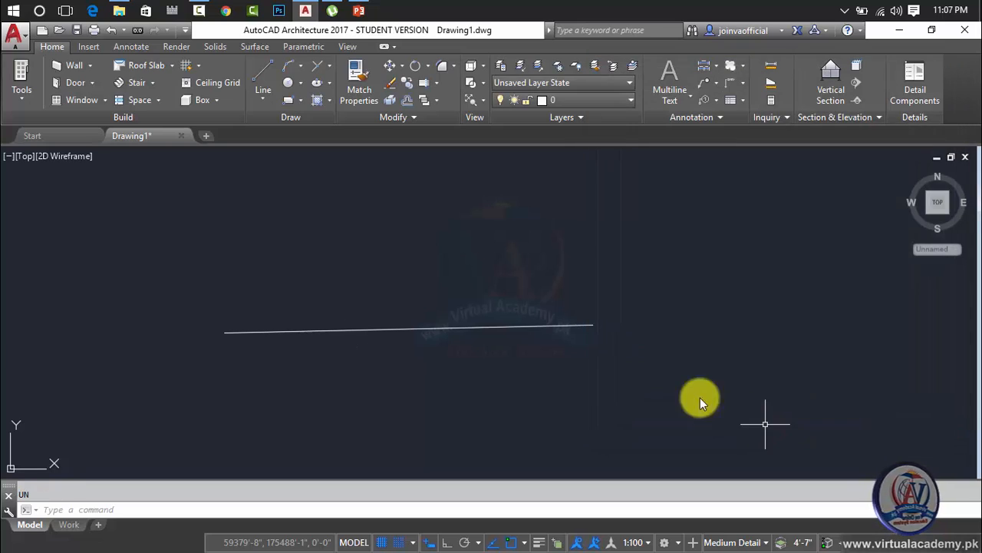
Step: Delete the nearly horizontal 10' line from the drawing
left_click(417, 337)
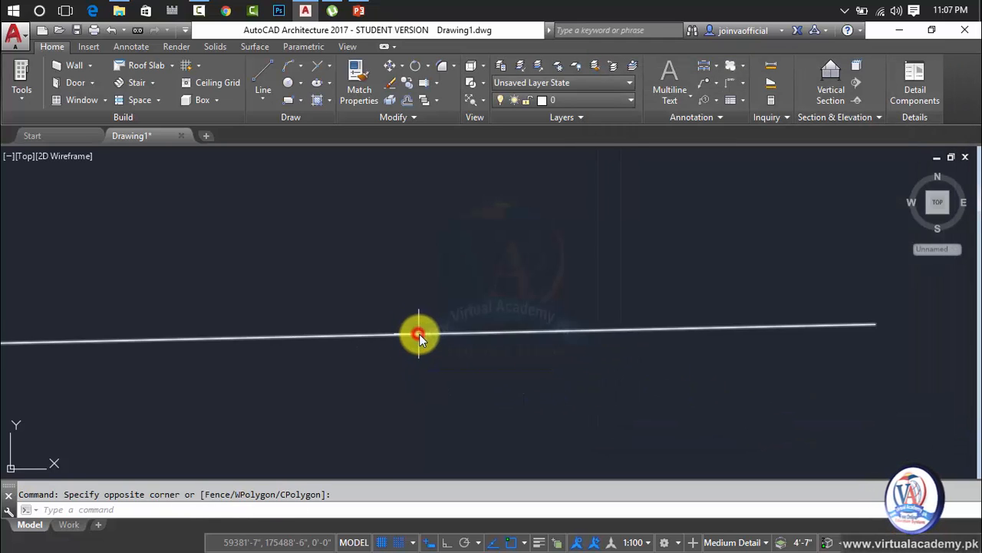
left_click(426, 336)
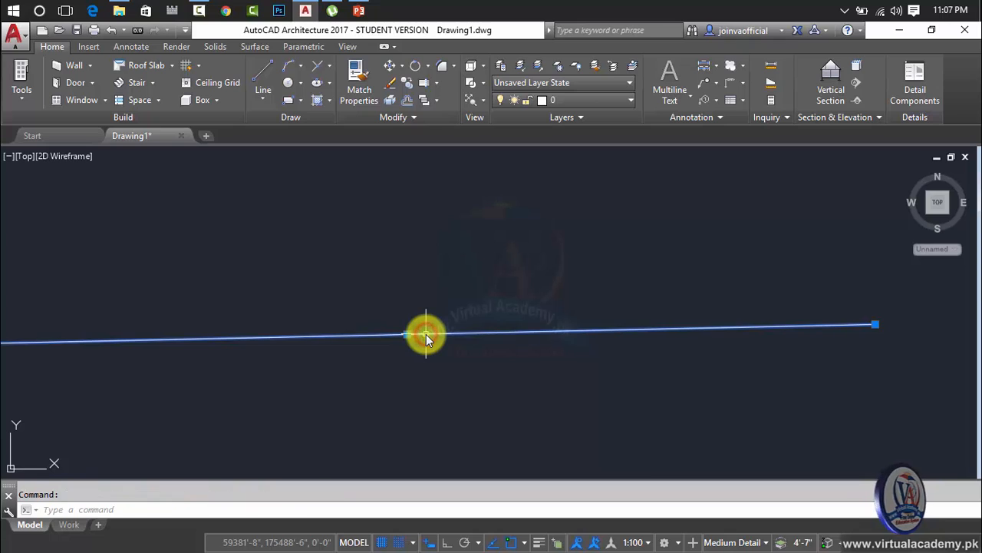
key("Delete")
type("SPL")
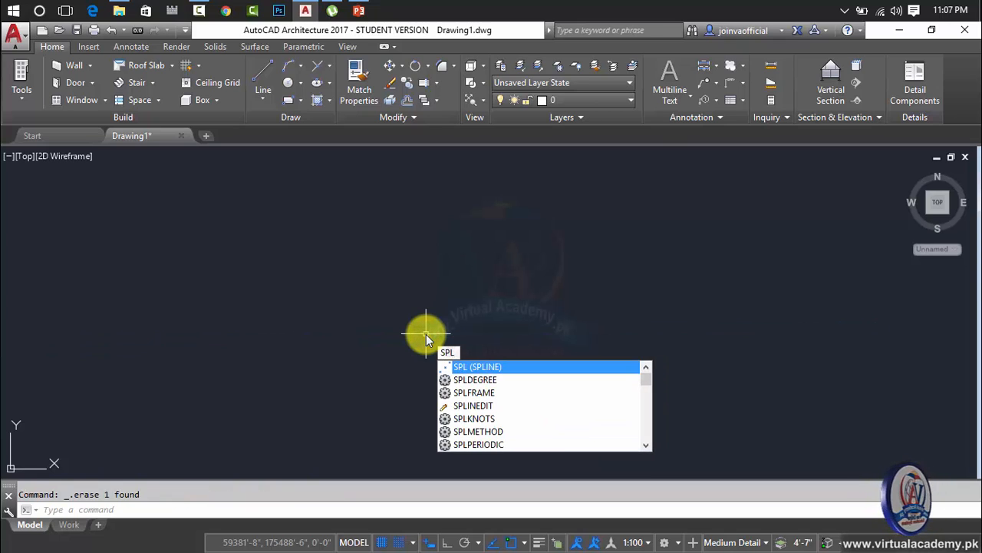
key("BackSpace")
key("BackSpace")
key("BackSpace")
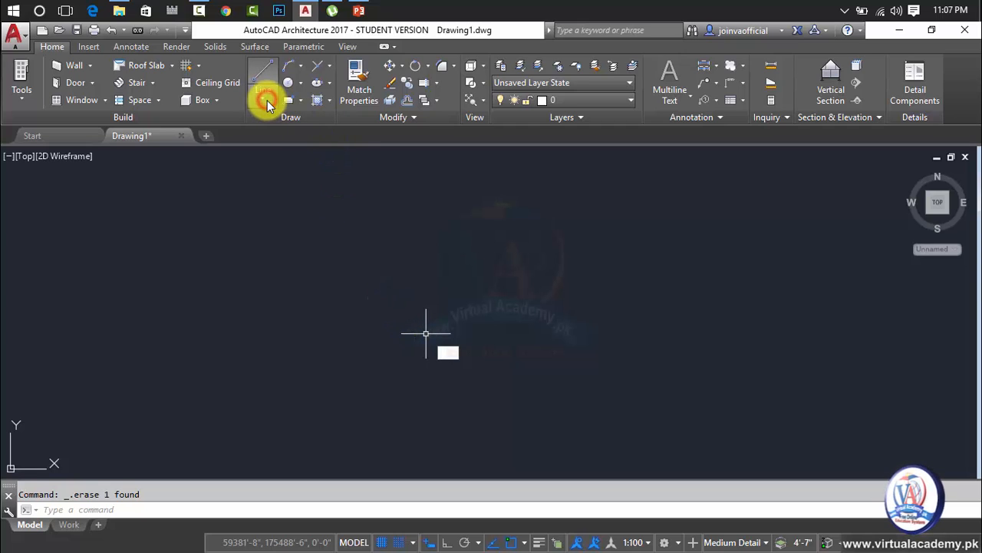
key("Escape")
Step: Start the Ray command and draw a ray from the middle of the empty drawing area, heading diagonally up to the right
type("RAY")
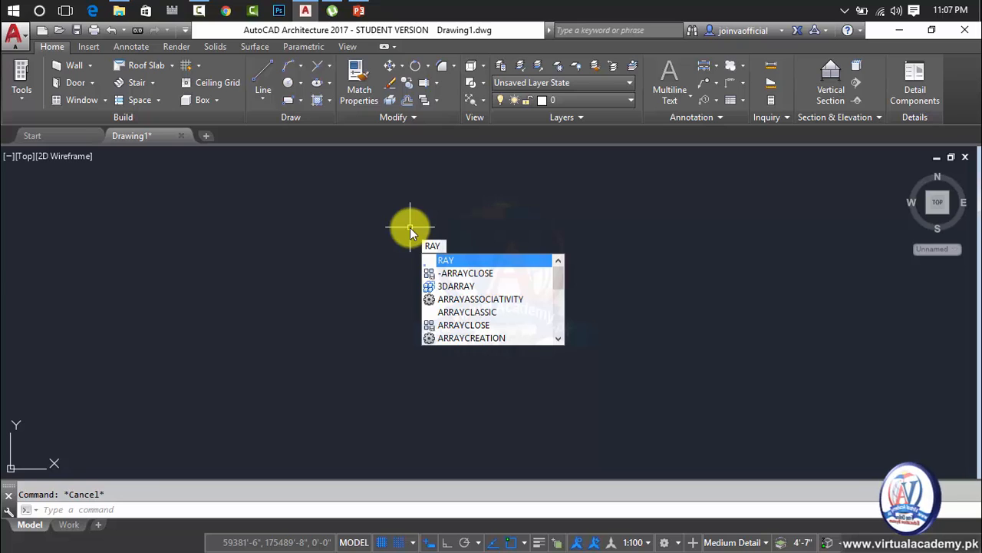
key("Return")
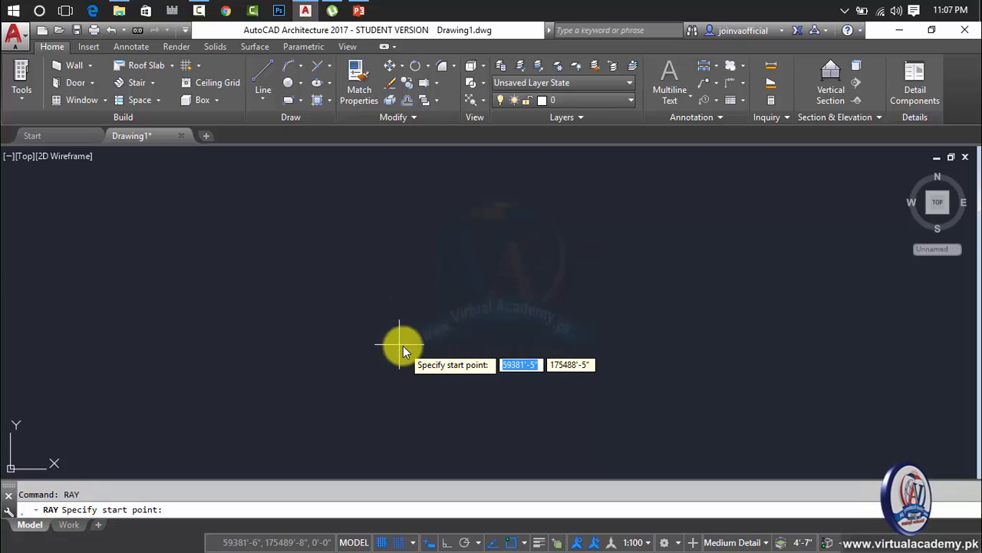
left_click(422, 343)
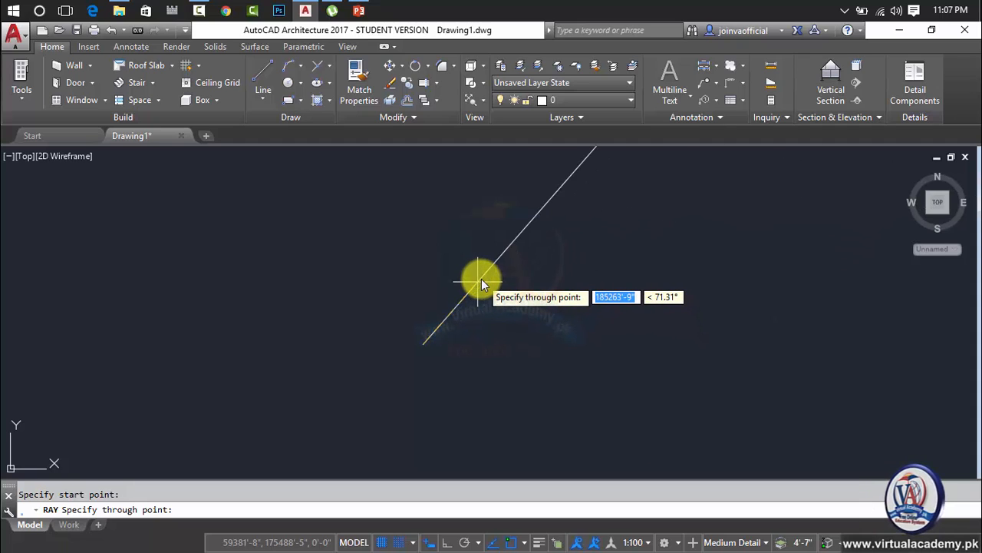
left_click(482, 279)
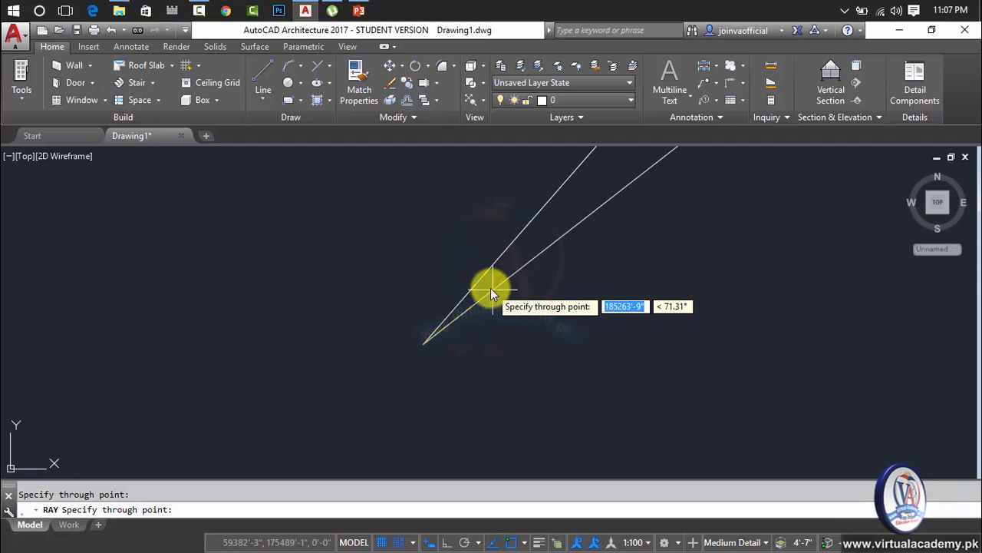
Step: Add two rays from the same start point with through-point distances of 45.40 and 43'4, the second aimed slightly above horizontal
type("45.")
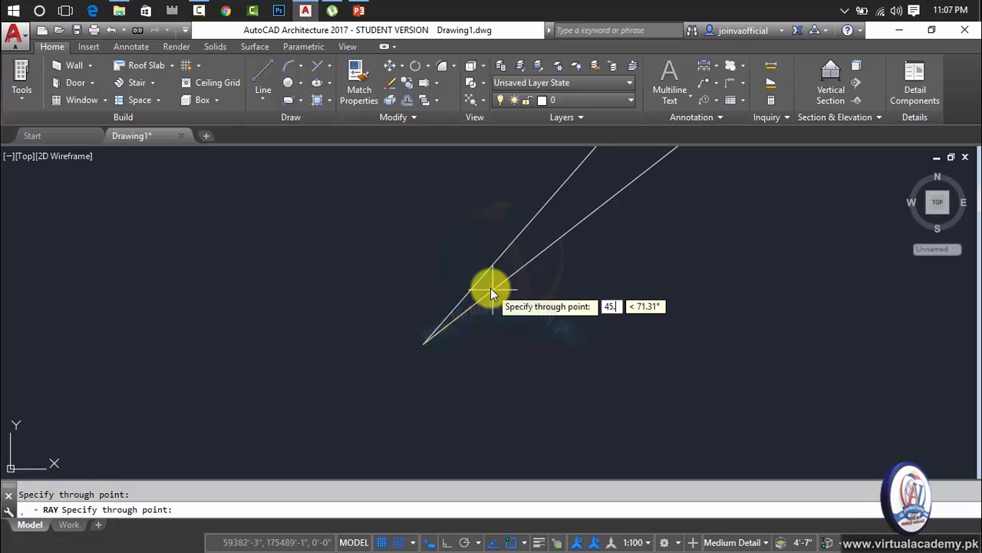
type("40")
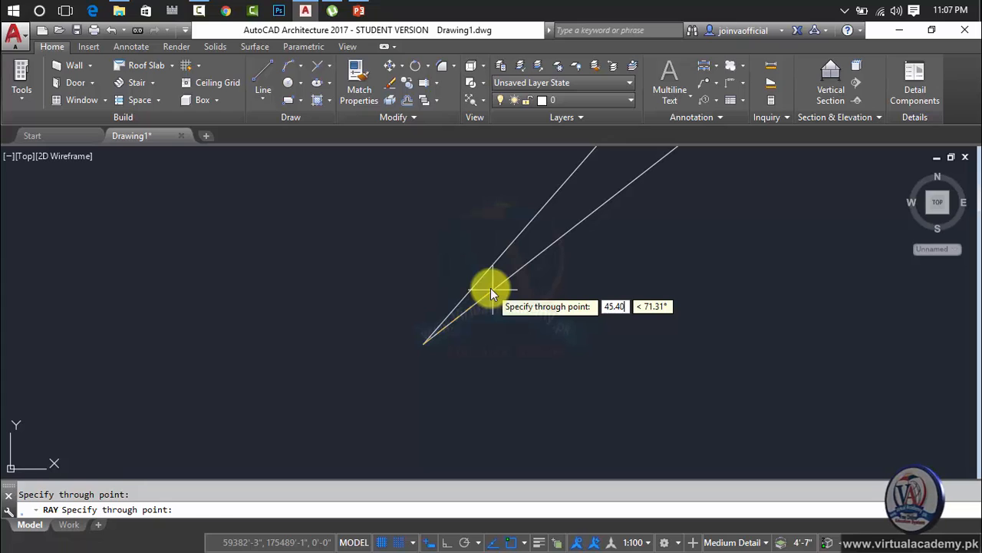
key("Return")
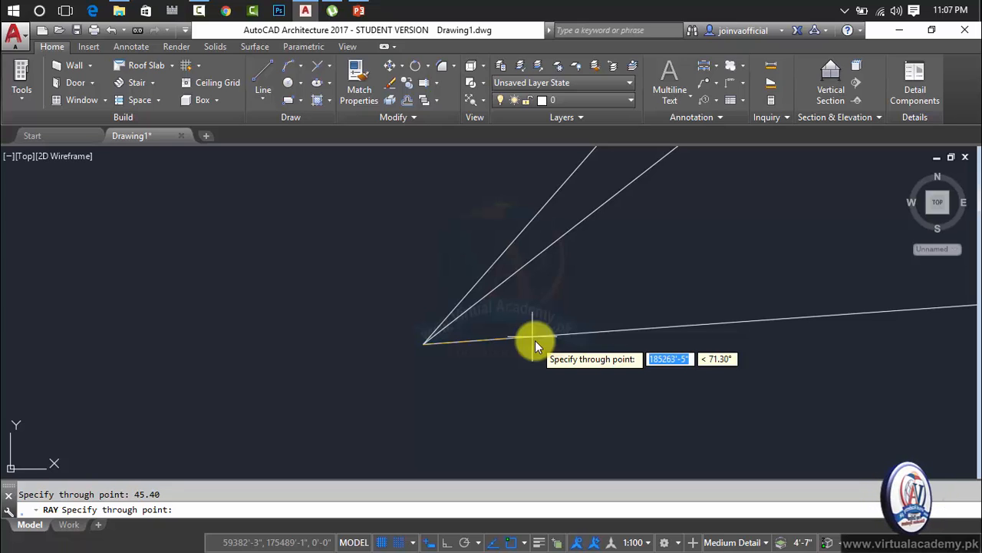
type("43")
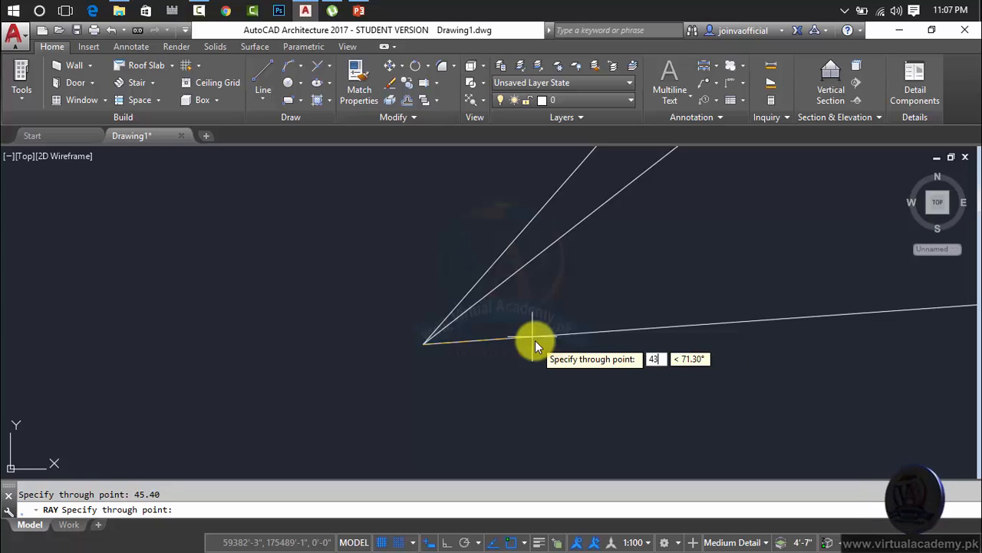
type("'4")
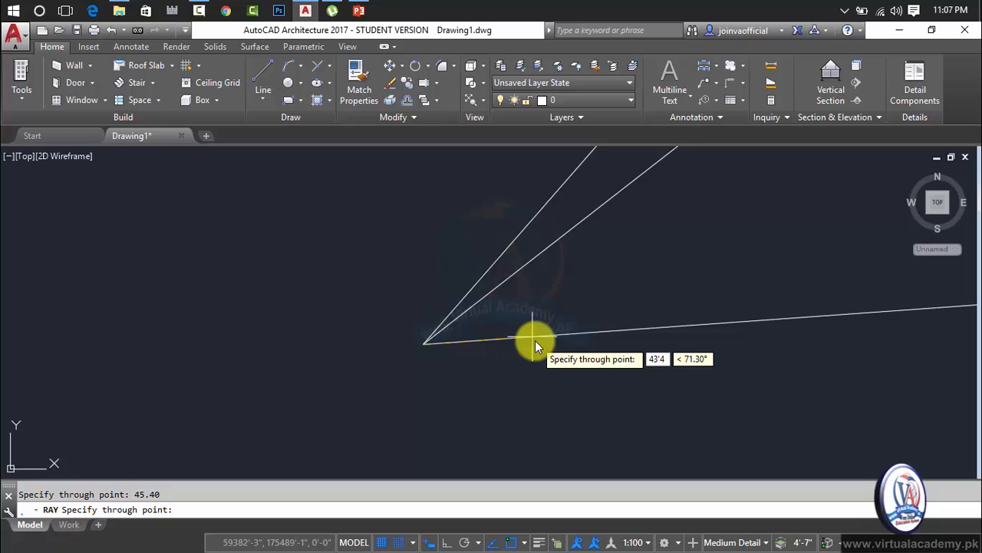
key("Return")
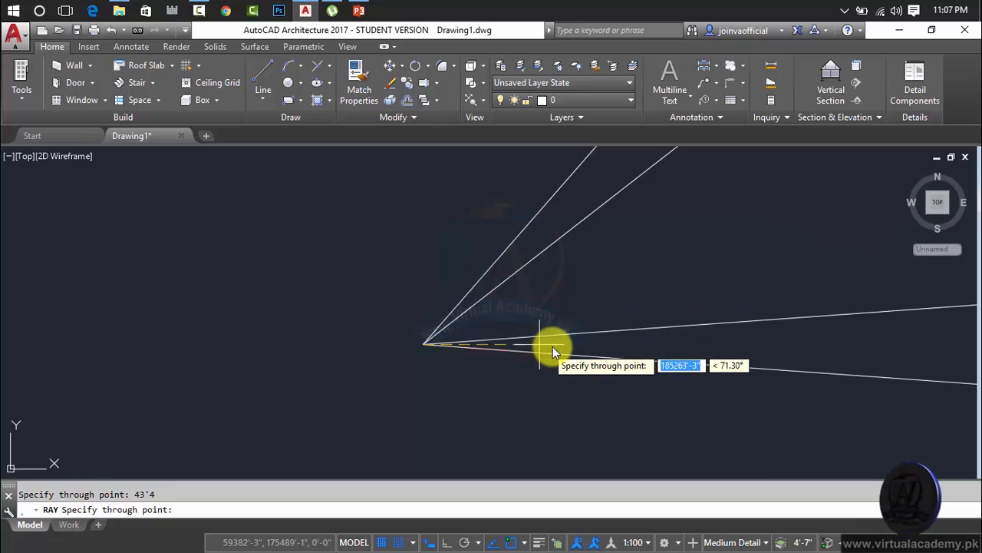
Step: Add eight more rays through freely picked points in different directions around the common start point, and end the Ray command
left_click(504, 363)
left_click(400, 373)
left_click(399, 314)
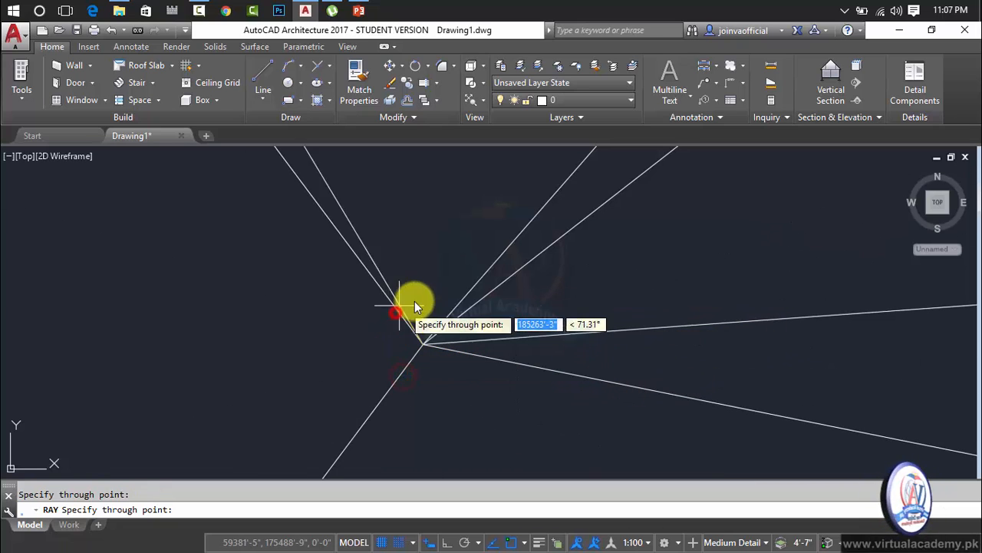
left_click(432, 295)
left_click(384, 326)
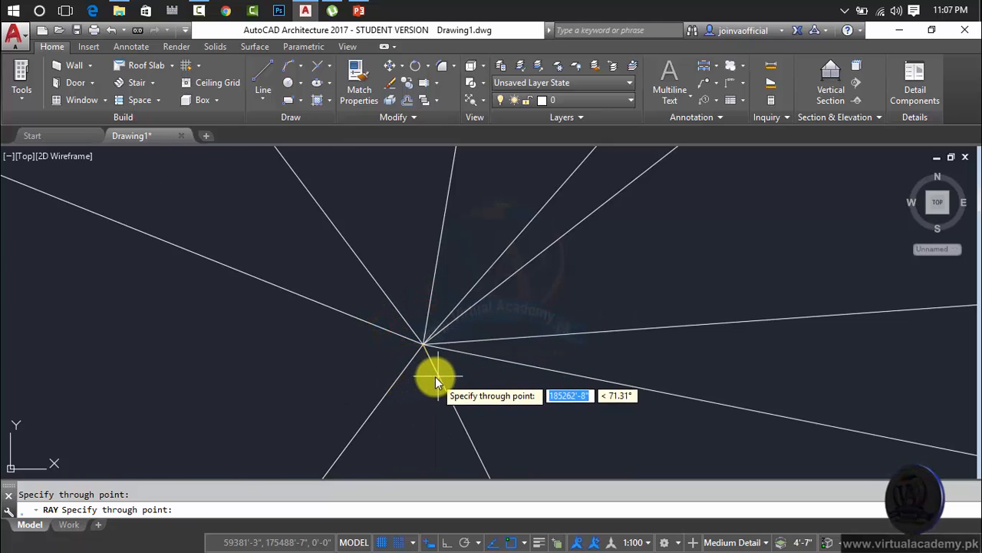
left_click(435, 376)
left_click(518, 310)
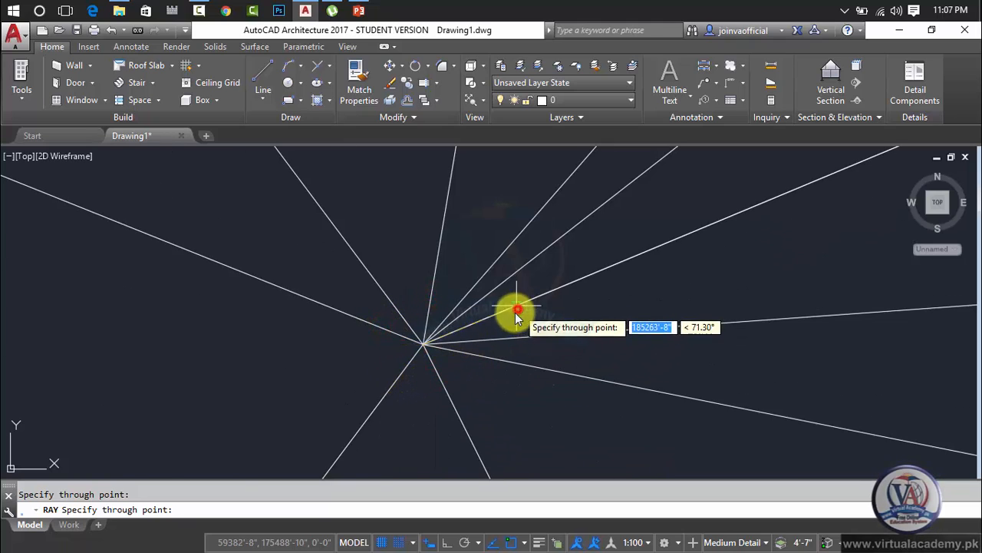
left_click(371, 364)
key("Escape")
Step: Delete all the rays around the common start point with a crossing selection
left_click(599, 245)
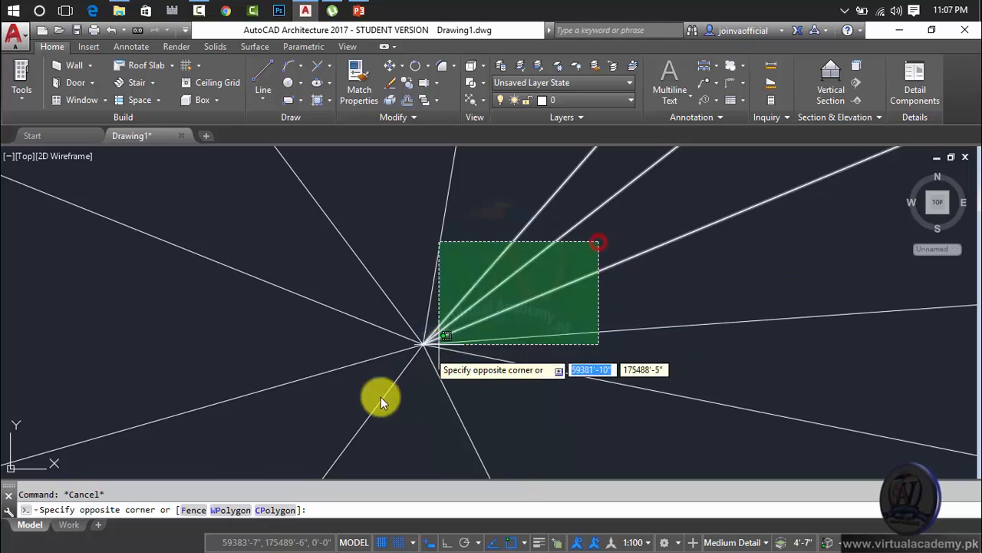
left_click(357, 408)
key("Delete")
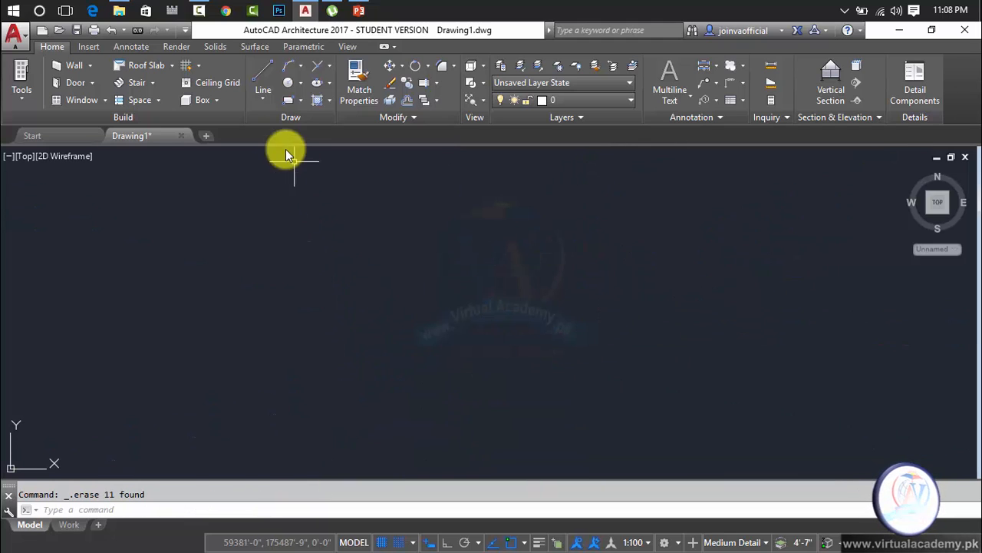
Step: Look through the available line-type drawing commands and read the 3D Polyline description without starting a command
left_click(261, 101)
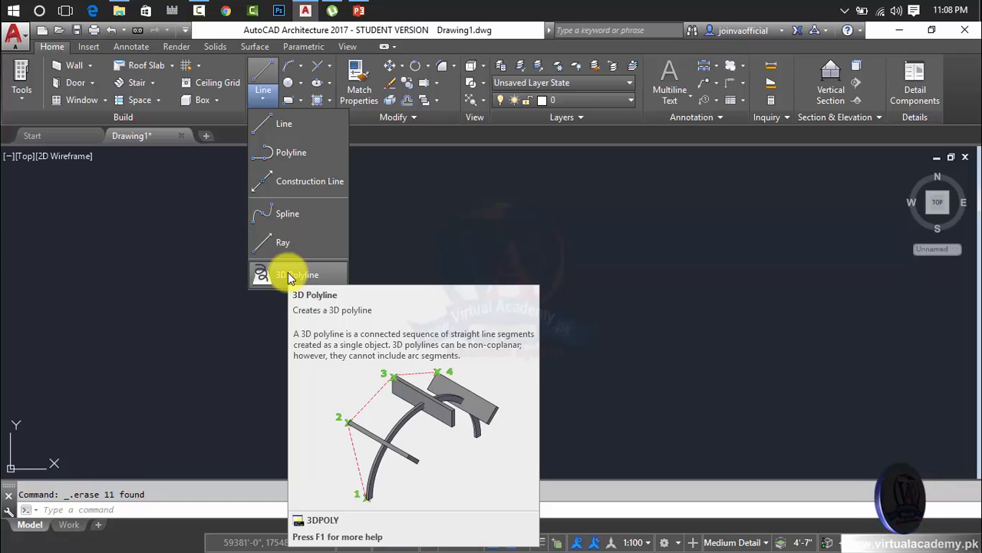
left_click(403, 228)
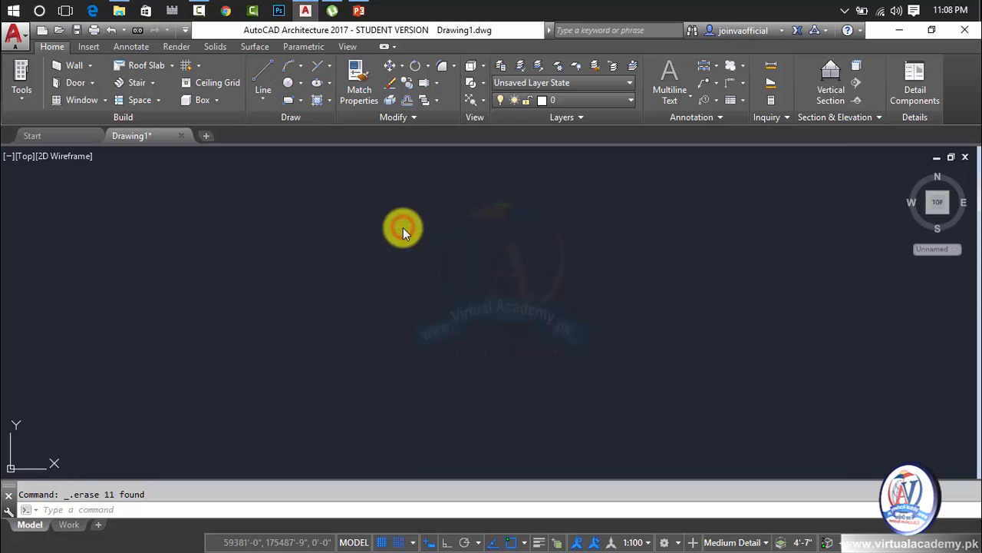
key("Escape")
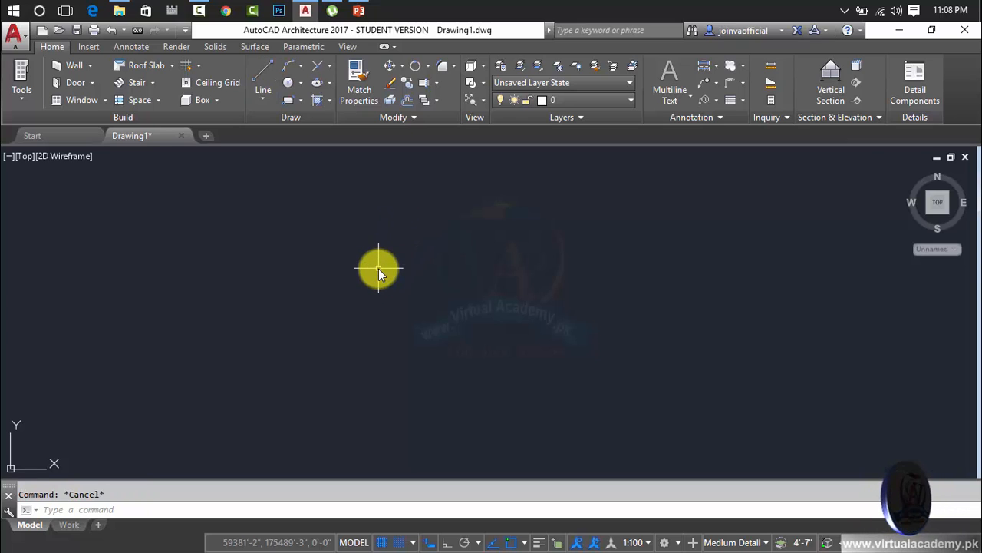